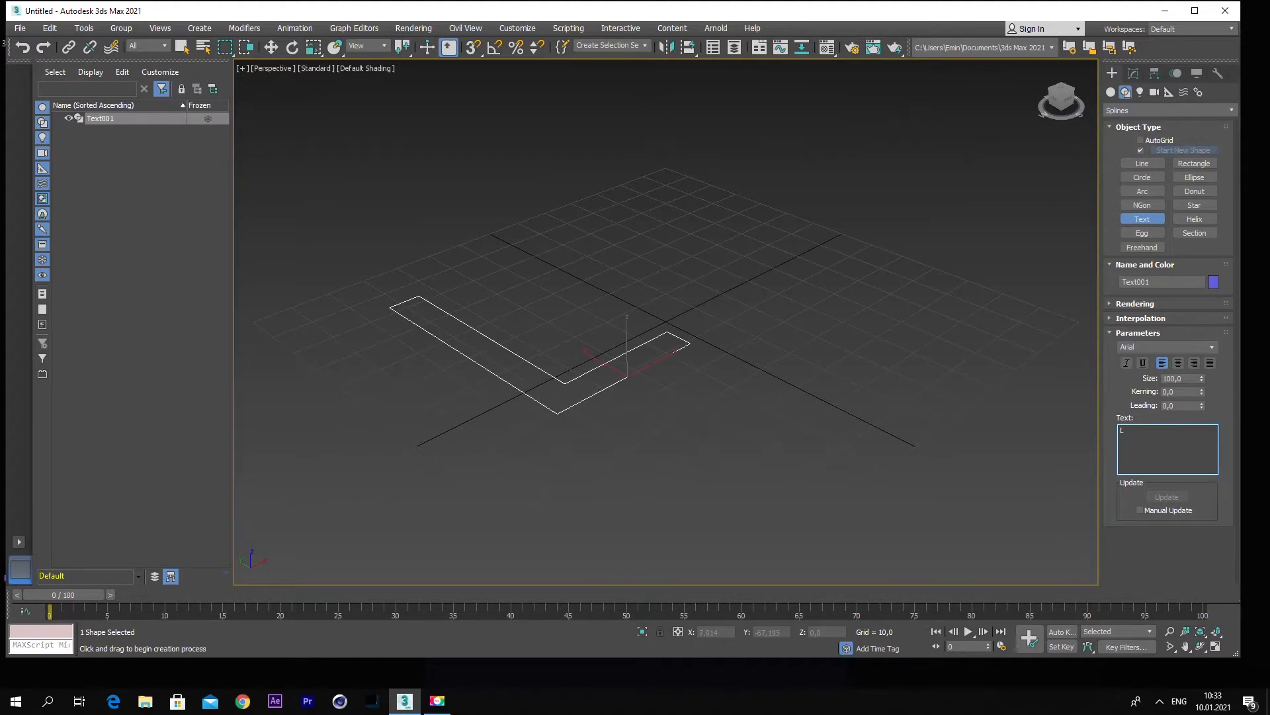
Step: Replace the text shape's content with two lines reading JUST and DO IT
{"action": "type", "text": "JUST"}
{"action": "key", "text": "Return"}
{"action": "type", "text": "DO ITT"}
{"action": "scroll", "coordinate": [821, 372], "scroll_direction": "down", "scroll_amount": 5}
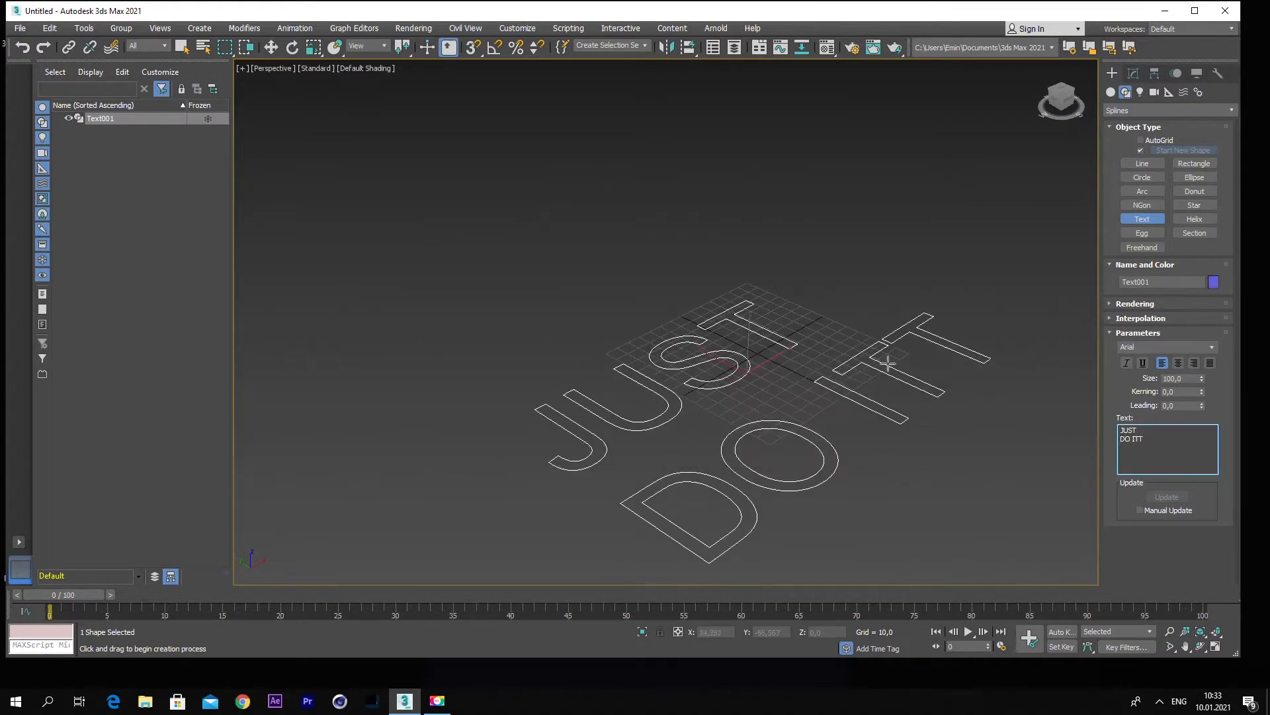
{"action": "key", "text": "BackSpace"}
Step: Switch the viewport to the Top view, center-align the two text lines and choose a different font
{"action": "left_click", "coordinate": [276, 68]}
{"action": "left_click", "coordinate": [305, 144]}
{"action": "left_click", "coordinate": [1177, 364]}
{"action": "left_click", "coordinate": [1211, 348]}
{"action": "left_click", "coordinate": [1153, 462]}
Step: Convert the text shape to an Editable Spline
{"action": "left_click", "coordinate": [271, 47]}
{"action": "right_click", "coordinate": [635, 317]}
{"action": "mouse_move", "coordinate": [740, 449]}
{"action": "left_click", "coordinate": [838, 452]}
Step: Move the DO and IT letter splines up close beneath the JUST row, lining up both rows
{"action": "left_click", "coordinate": [1185, 297]}
{"action": "left_click_drag", "start_coordinate": [615, 402], "coordinate": [440, 471]}
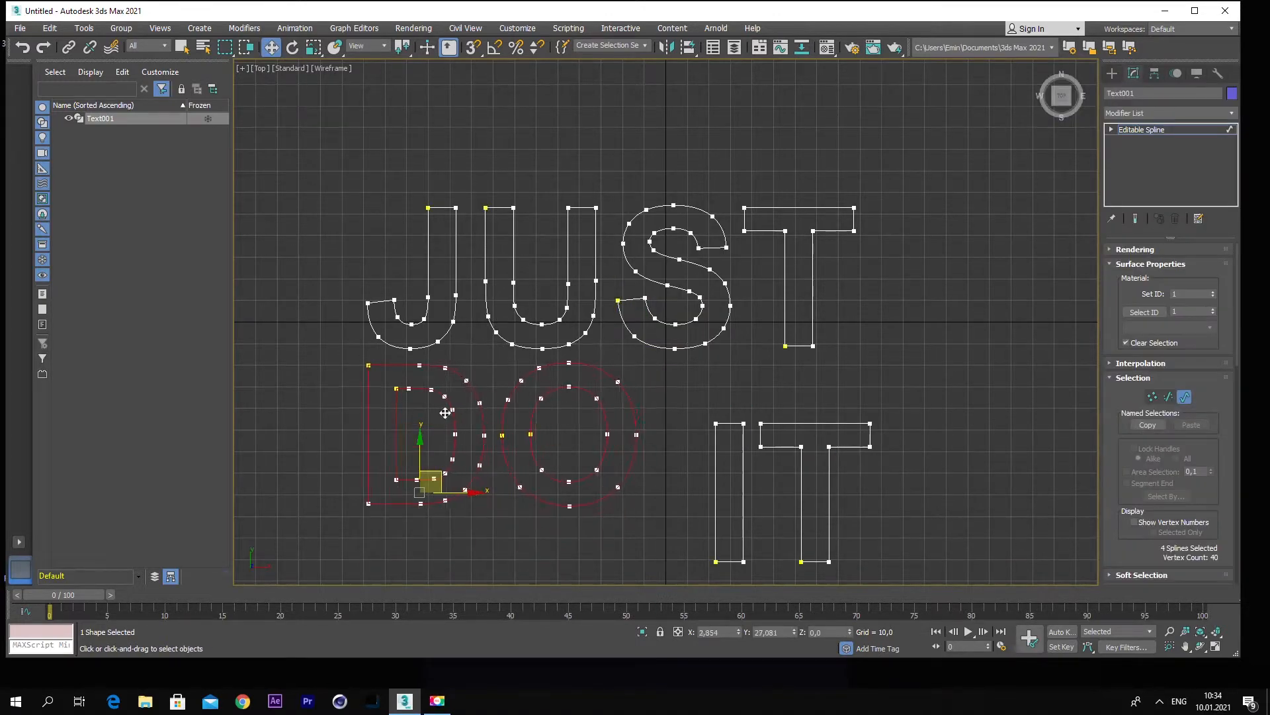
{"action": "left_click_drag", "start_coordinate": [701, 407], "coordinate": [760, 486]}
{"action": "left_click", "coordinate": [821, 274]}
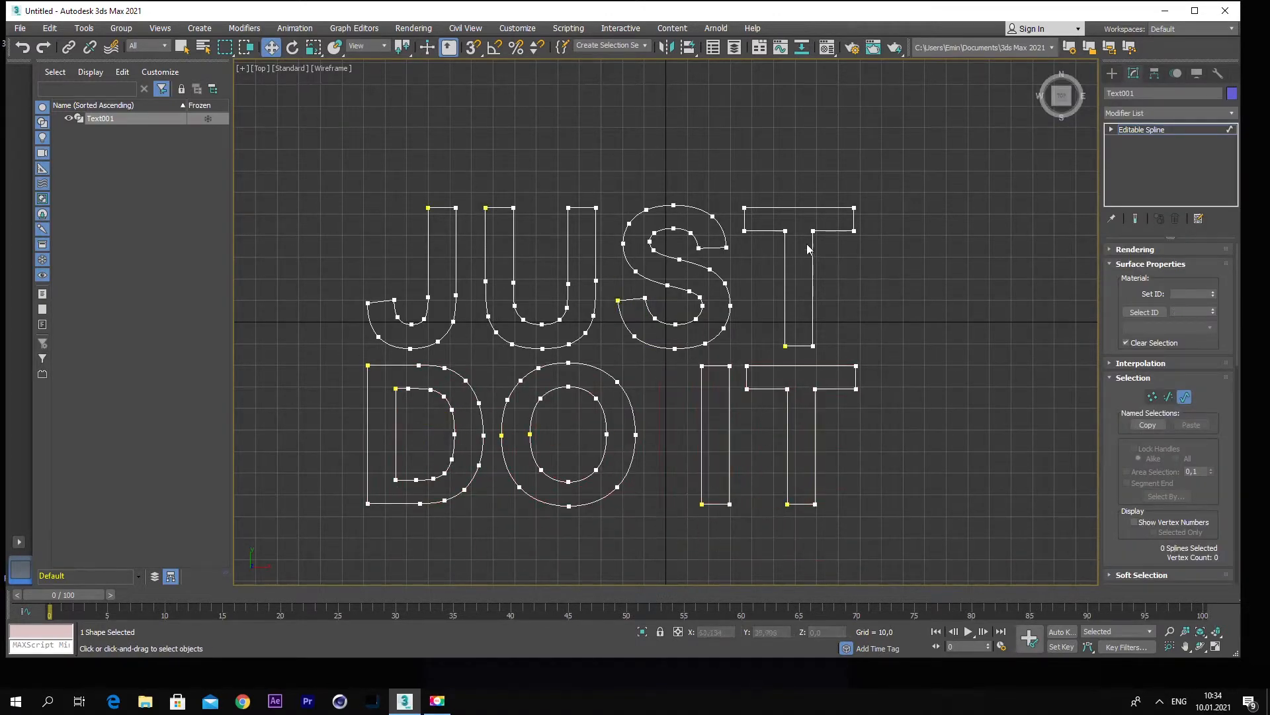
Step: Return to the Perspective view and apply a Bevel modifier to the text with a Level 1 height of 21.0
{"action": "left_click", "coordinate": [1112, 73]}
{"action": "left_click", "coordinate": [1042, 66]}
{"action": "left_click", "coordinate": [1133, 73]}
{"action": "left_click", "coordinate": [1169, 112]}
{"action": "left_click", "coordinate": [1165, 161]}
{"action": "left_click_drag", "start_coordinate": [1213, 500], "coordinate": [1214, 476]}
Step: Display edged faces and enable Bevel Level 2 with height 3.5 and outline -2.0
{"action": "left_click", "coordinate": [357, 68]}
{"action": "left_click", "coordinate": [385, 83]}
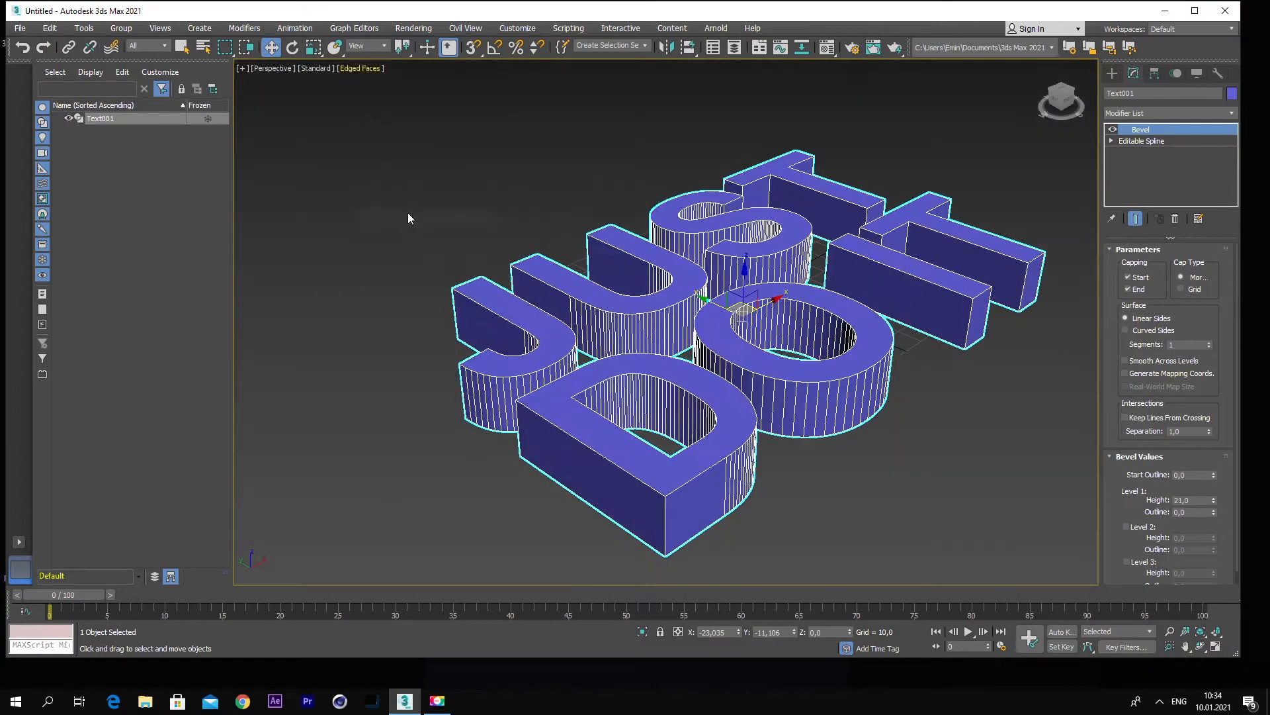
{"action": "left_click_drag", "start_coordinate": [1213, 538], "coordinate": [1214, 555]}
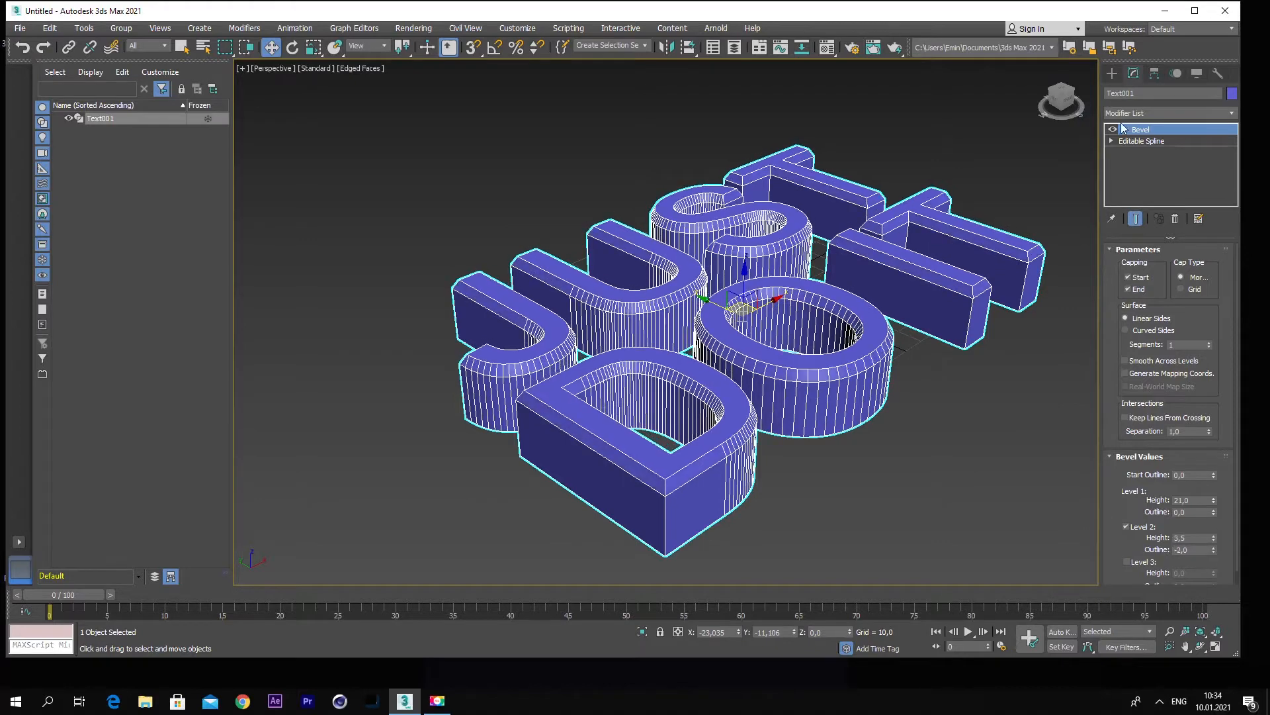
Step: Convert the beveled text to an editable object and open the file commands
{"action": "left_click", "coordinate": [1112, 74]}
{"action": "right_click", "coordinate": [671, 269]}
{"action": "mouse_move", "coordinate": [717, 392]}
{"action": "left_click", "coordinate": [817, 403]}
{"action": "left_click", "coordinate": [1112, 74]}
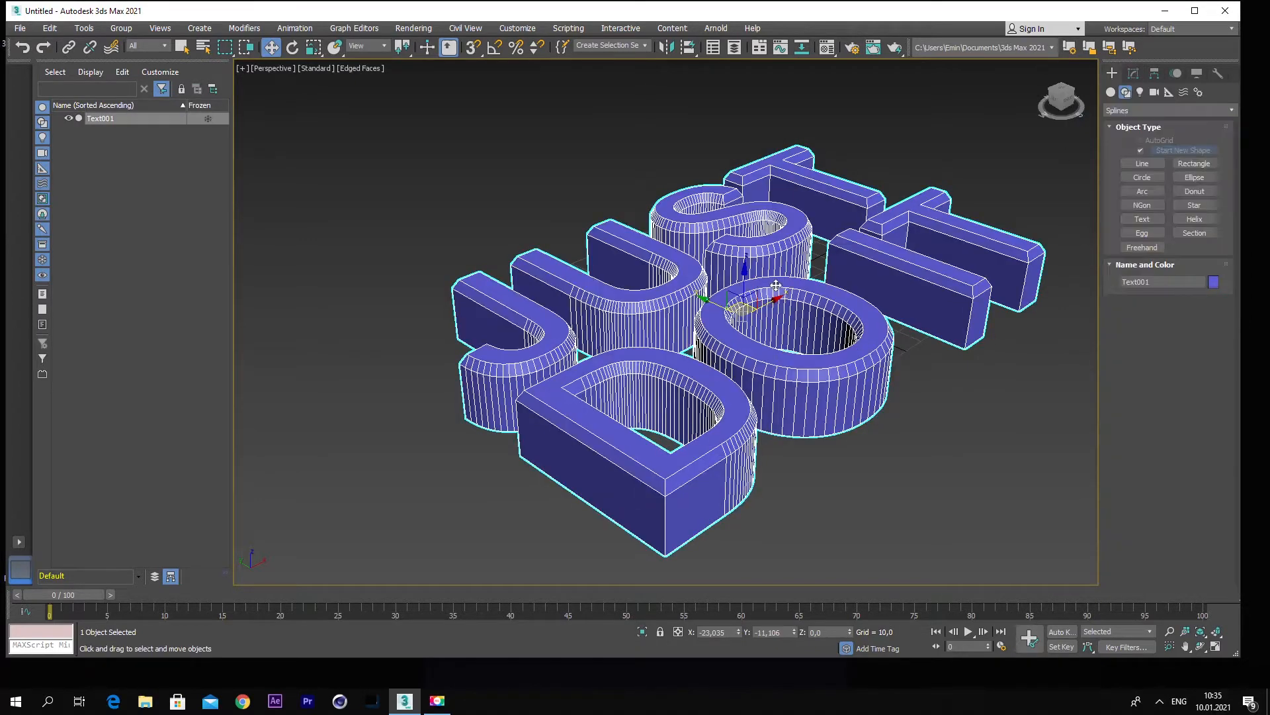
{"action": "left_click", "coordinate": [28, 27]}
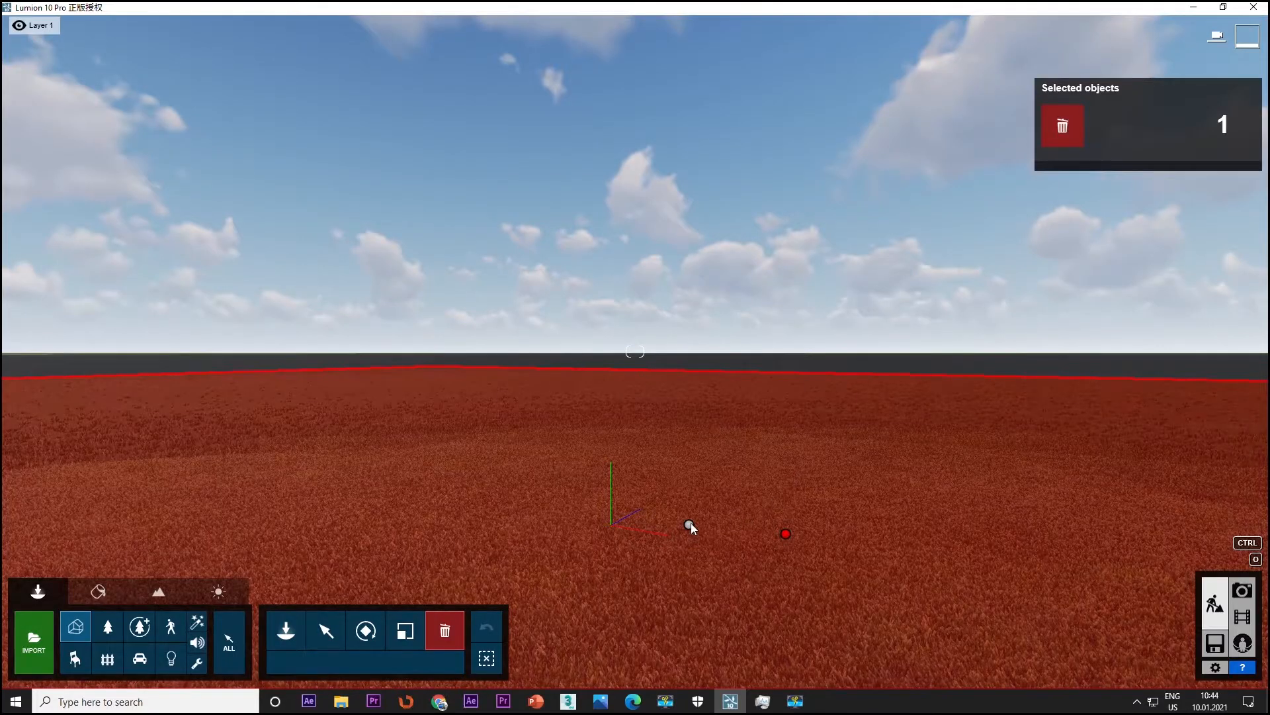
Step: Delete the extra imported object next to the ground plane in the grass scene
{"action": "left_click", "coordinate": [689, 525]}
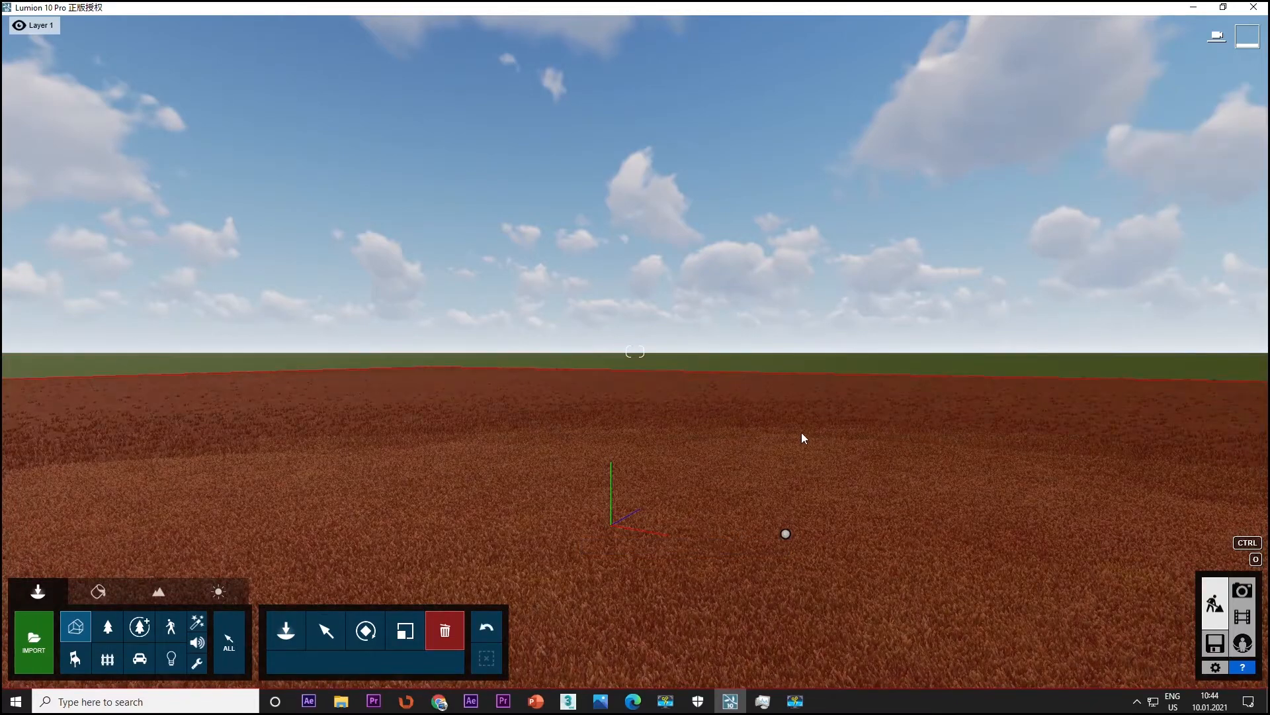
{"action": "left_click", "coordinate": [786, 533]}
{"action": "left_click_drag", "start_coordinate": [791, 461], "coordinate": [788, 372]}
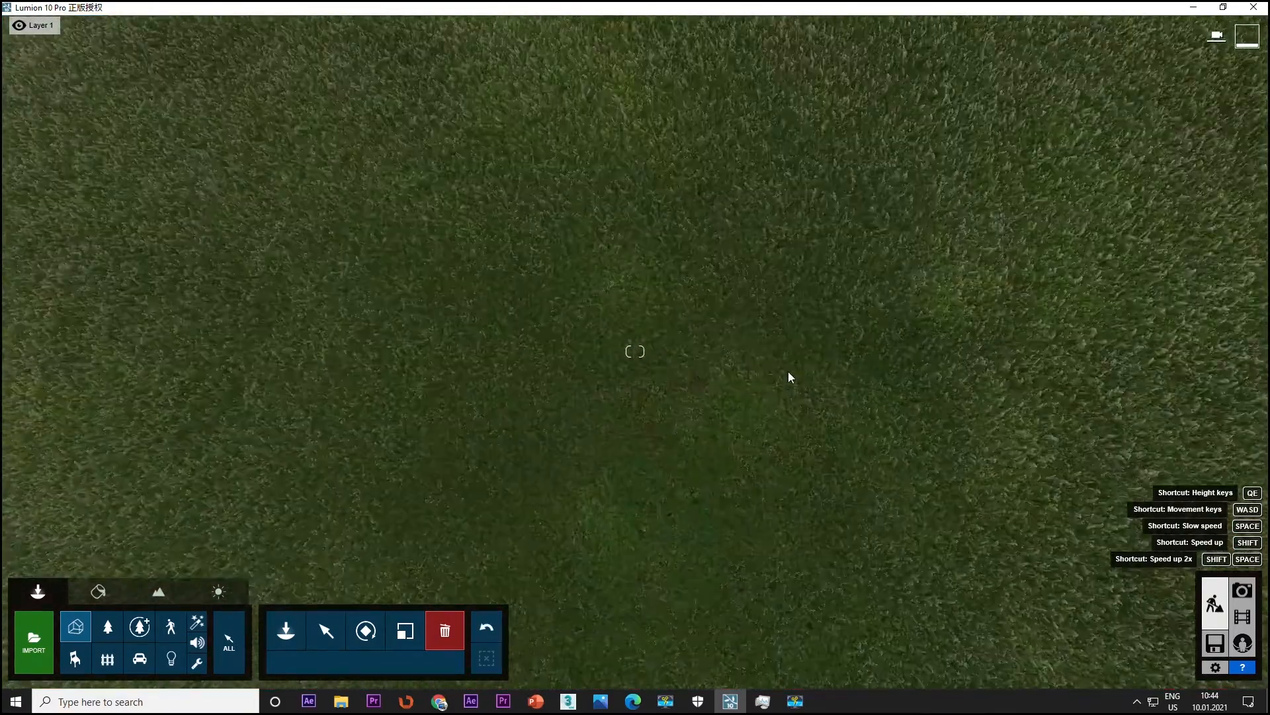
{"action": "scroll", "coordinate": [794, 375], "scroll_direction": "down", "scroll_amount": 4}
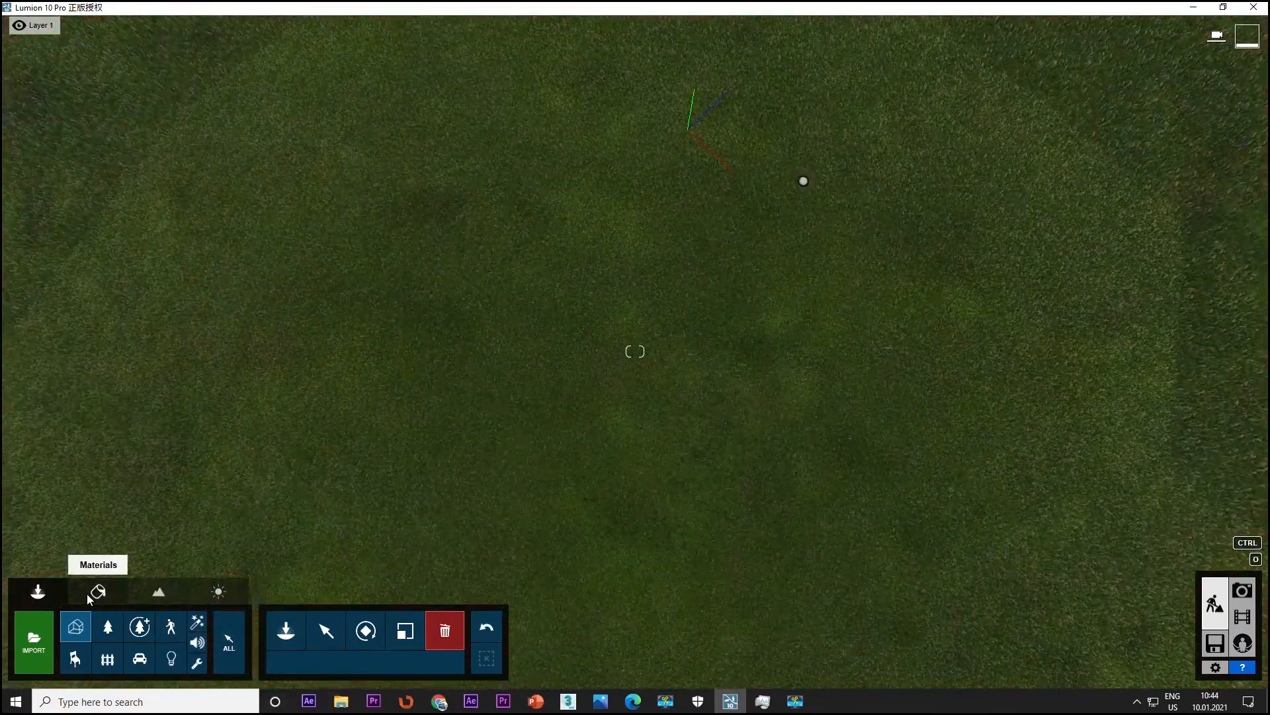
Step: Replace the grass material on the plann ground plane with the plain Color material
{"action": "left_click", "coordinate": [98, 591]}
{"action": "left_click", "coordinate": [579, 450]}
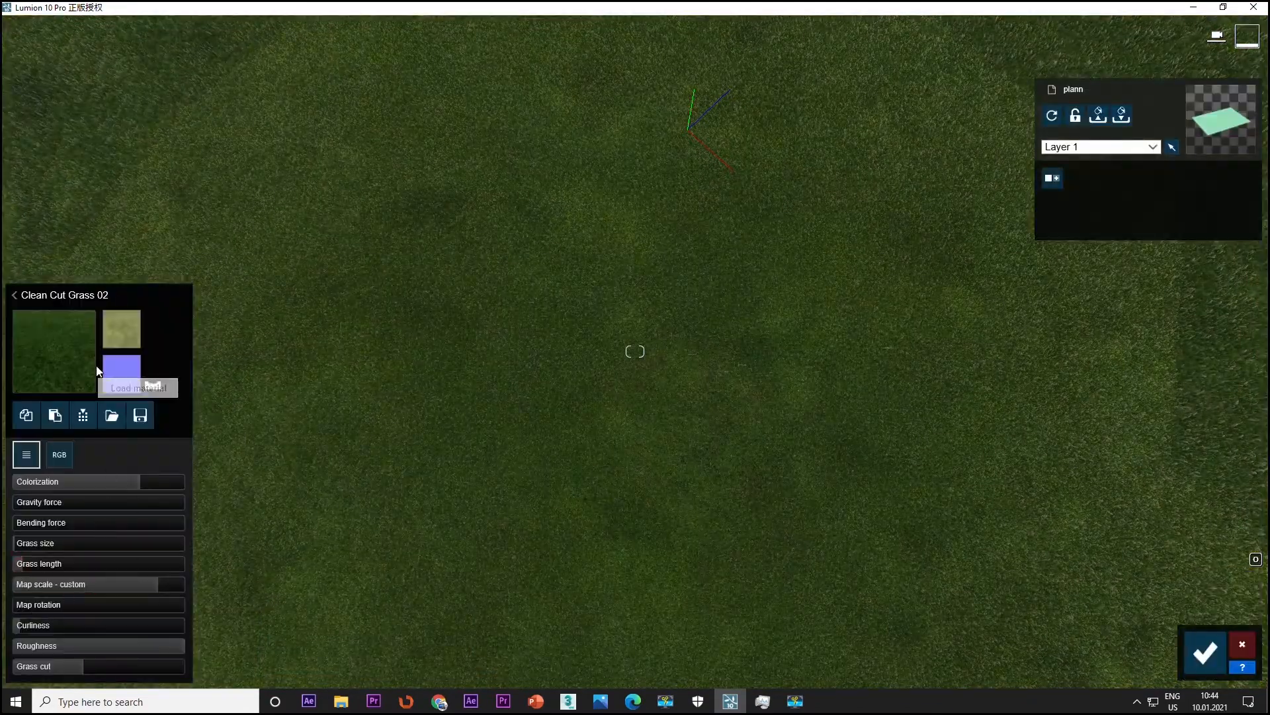
{"action": "left_click", "coordinate": [71, 332]}
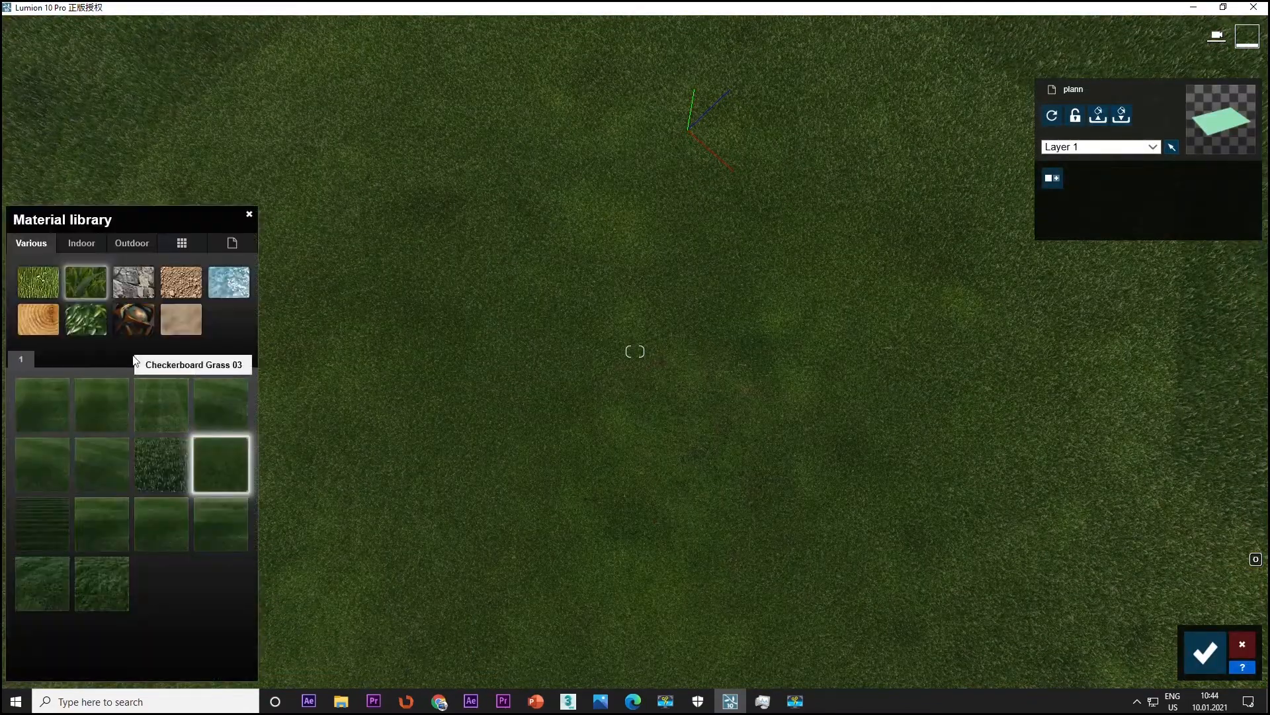
{"action": "left_click", "coordinate": [136, 244]}
{"action": "left_click", "coordinate": [225, 242]}
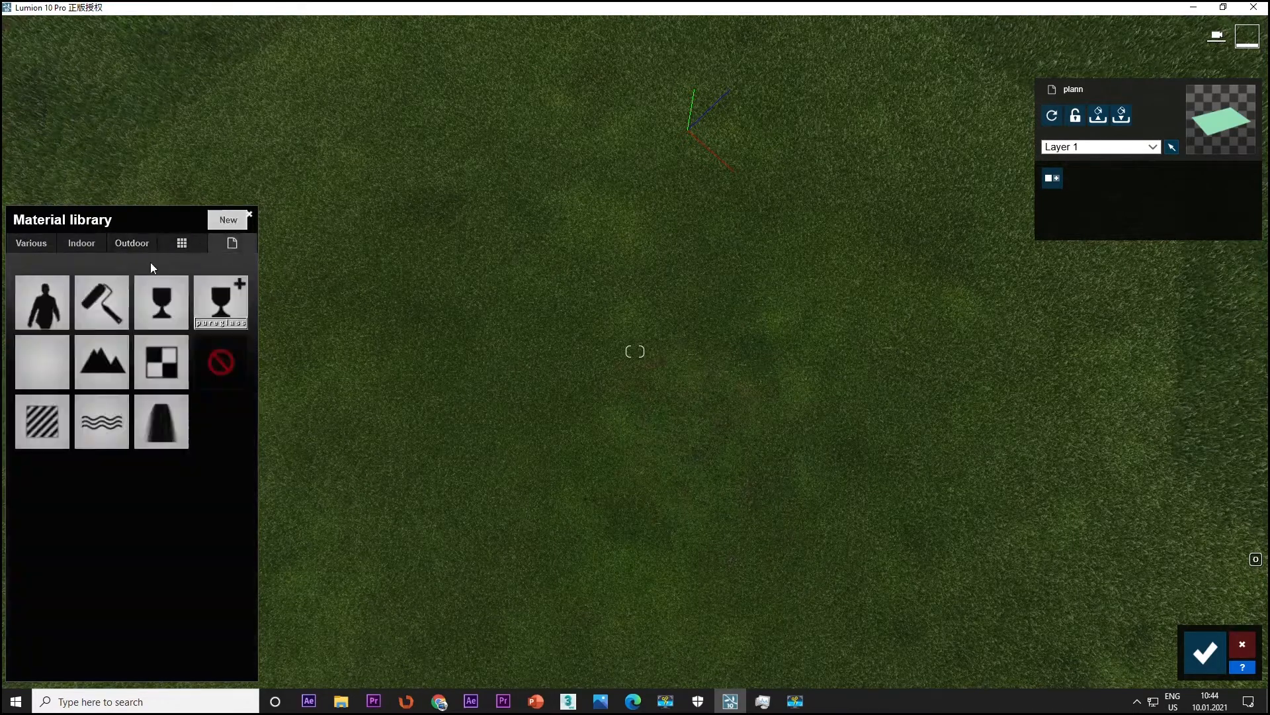
{"action": "left_click", "coordinate": [93, 297]}
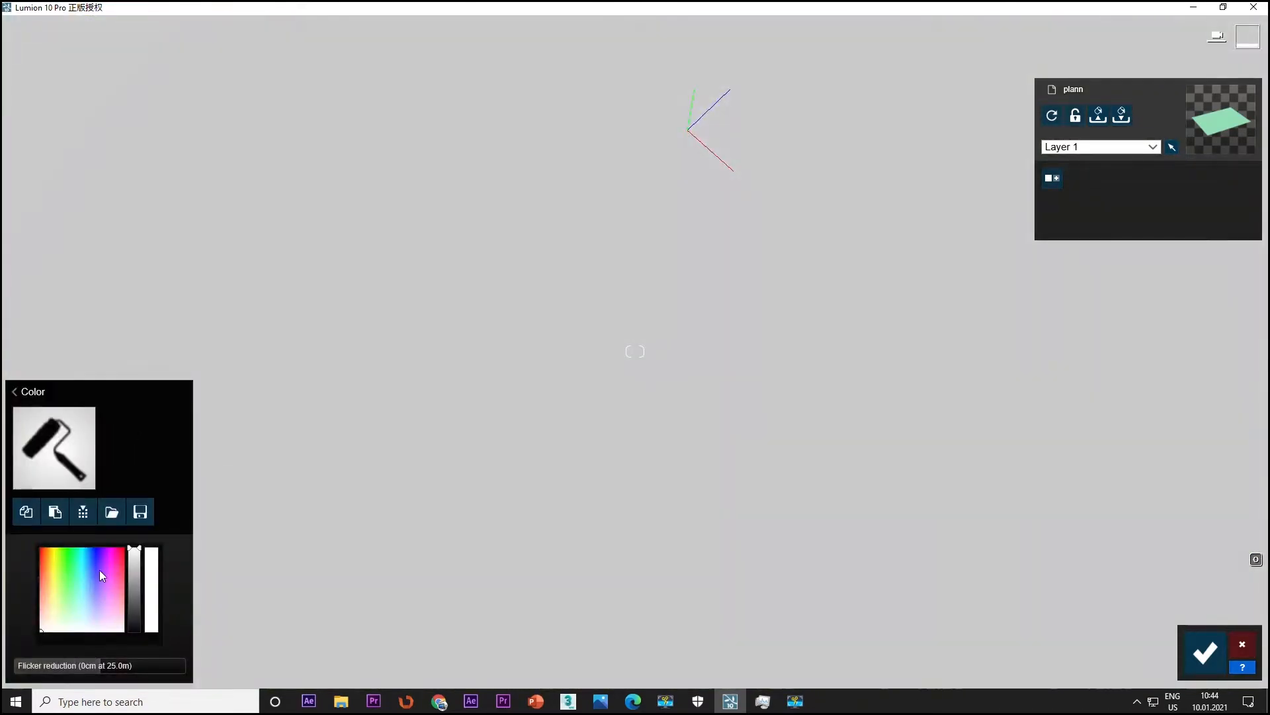
Step: Set the ground plane's color to a light sky blue and save the material changes
{"action": "left_click", "coordinate": [97, 551]}
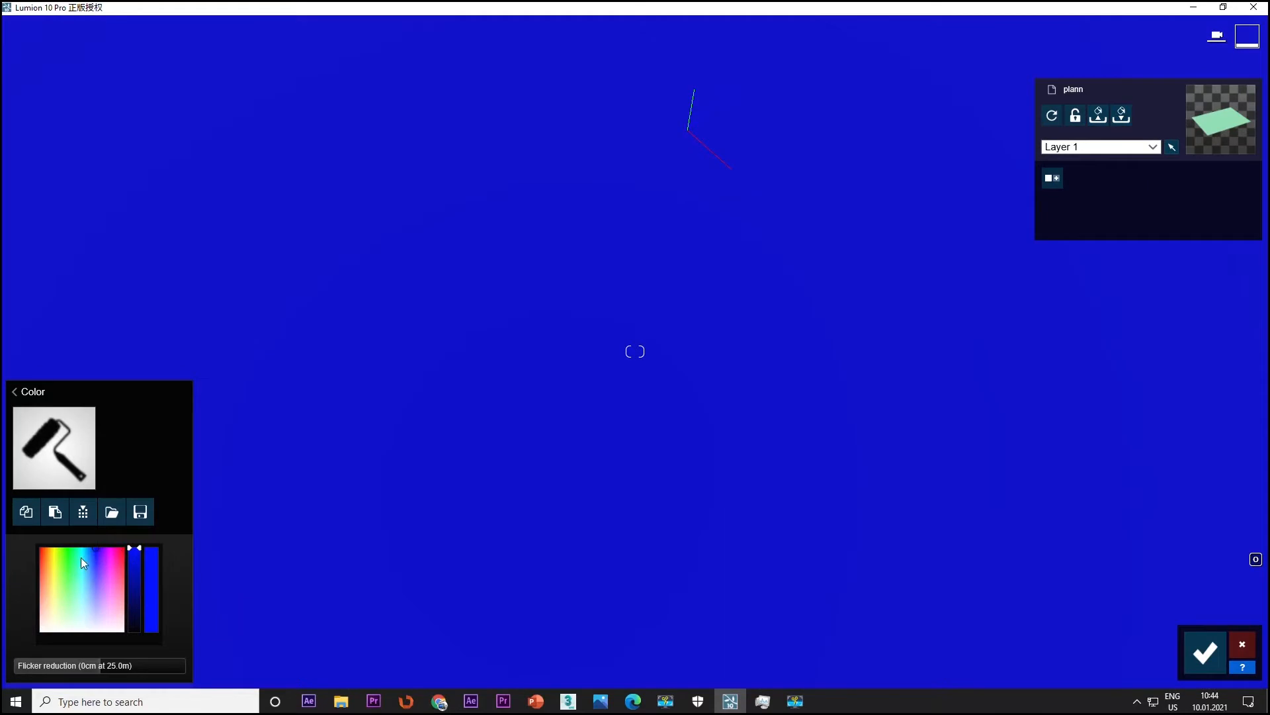
{"action": "left_click", "coordinate": [86, 562]}
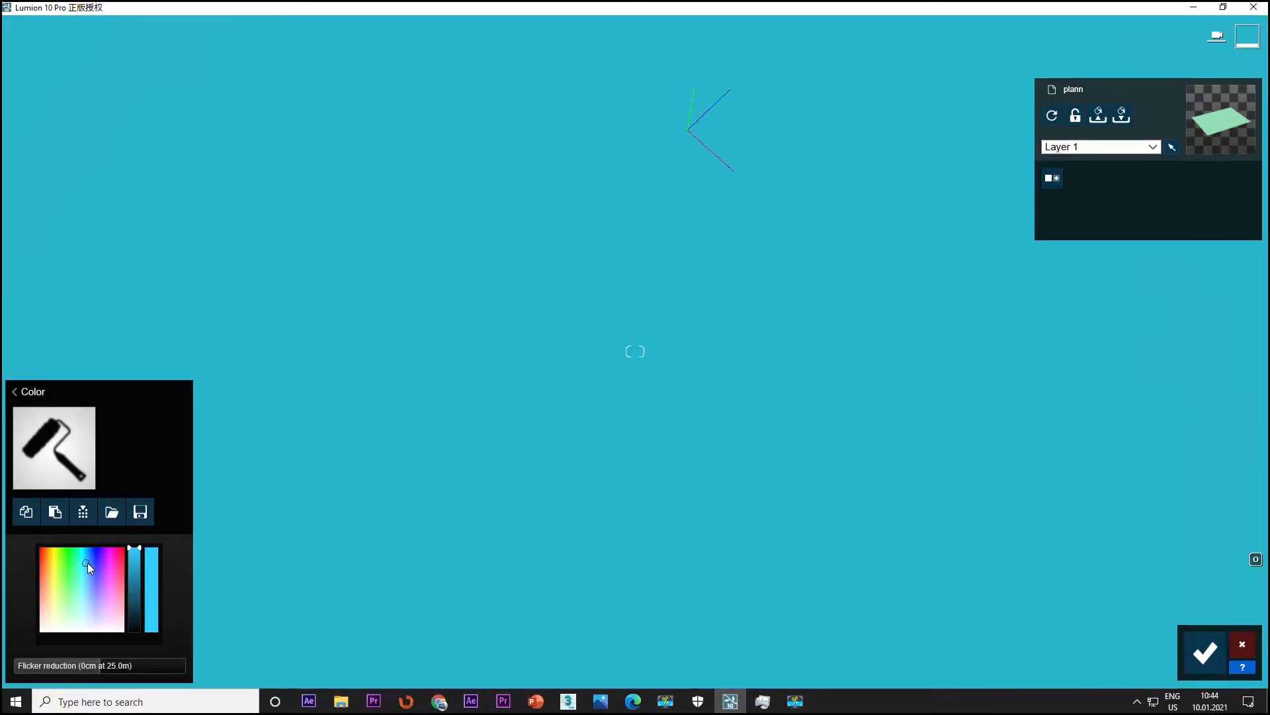
{"action": "left_click", "coordinate": [89, 561]}
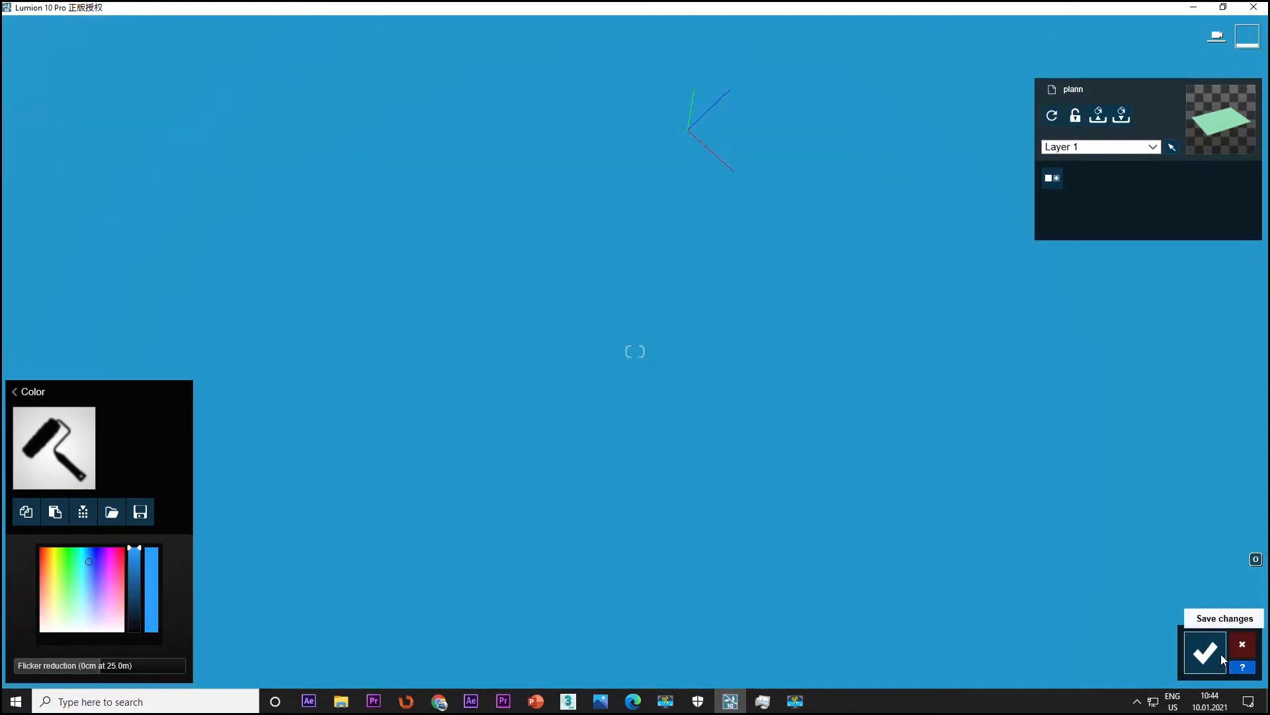
{"action": "left_click", "coordinate": [1206, 653]}
Step: Place the imported JUST DO IT text model on the blue ground plane
{"action": "left_click", "coordinate": [37, 591]}
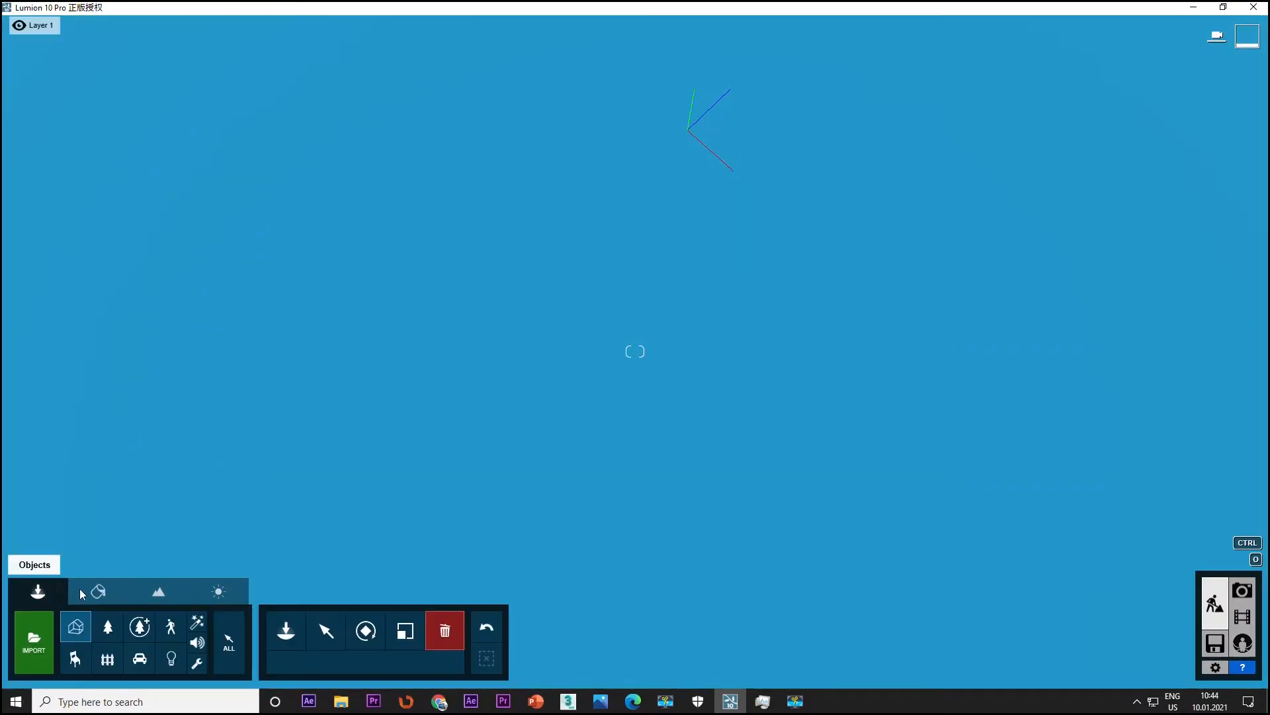
{"action": "scroll", "coordinate": [773, 339], "scroll_direction": "down", "scroll_amount": 5}
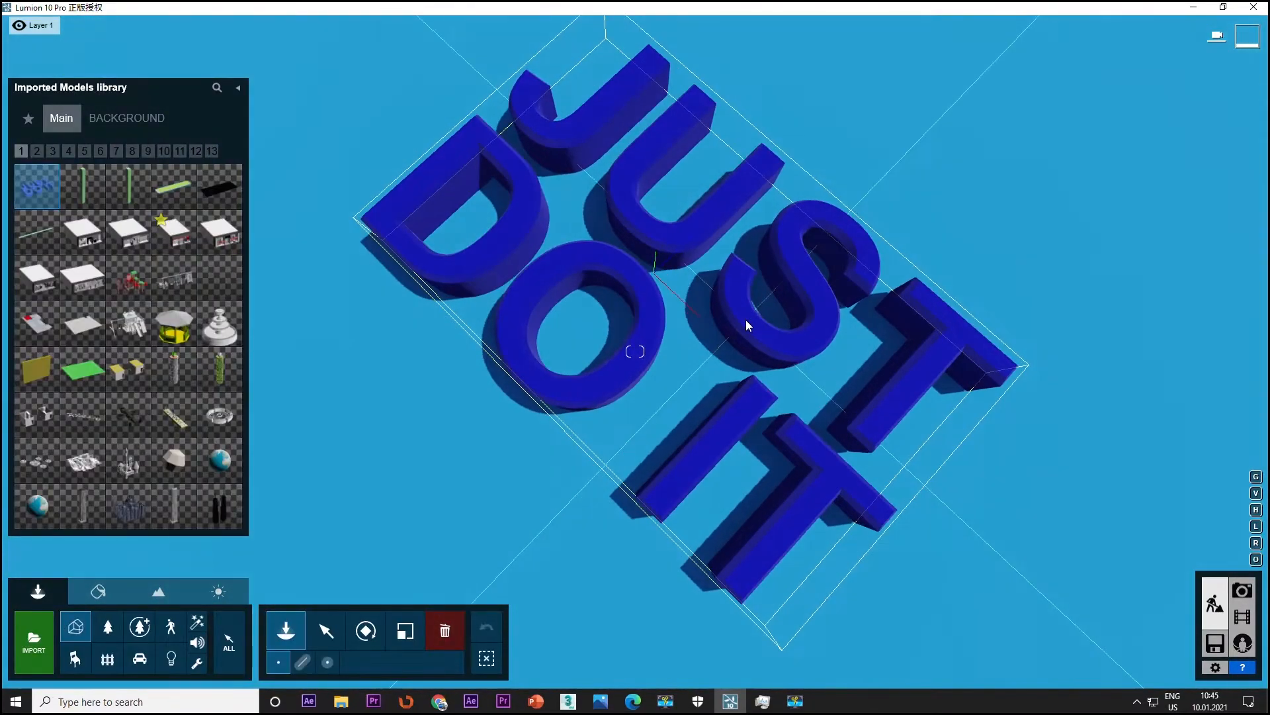
Step: Apply the Leaves2 material to the JUST DO IT text
{"action": "left_click", "coordinate": [111, 589]}
{"action": "left_click", "coordinate": [524, 311]}
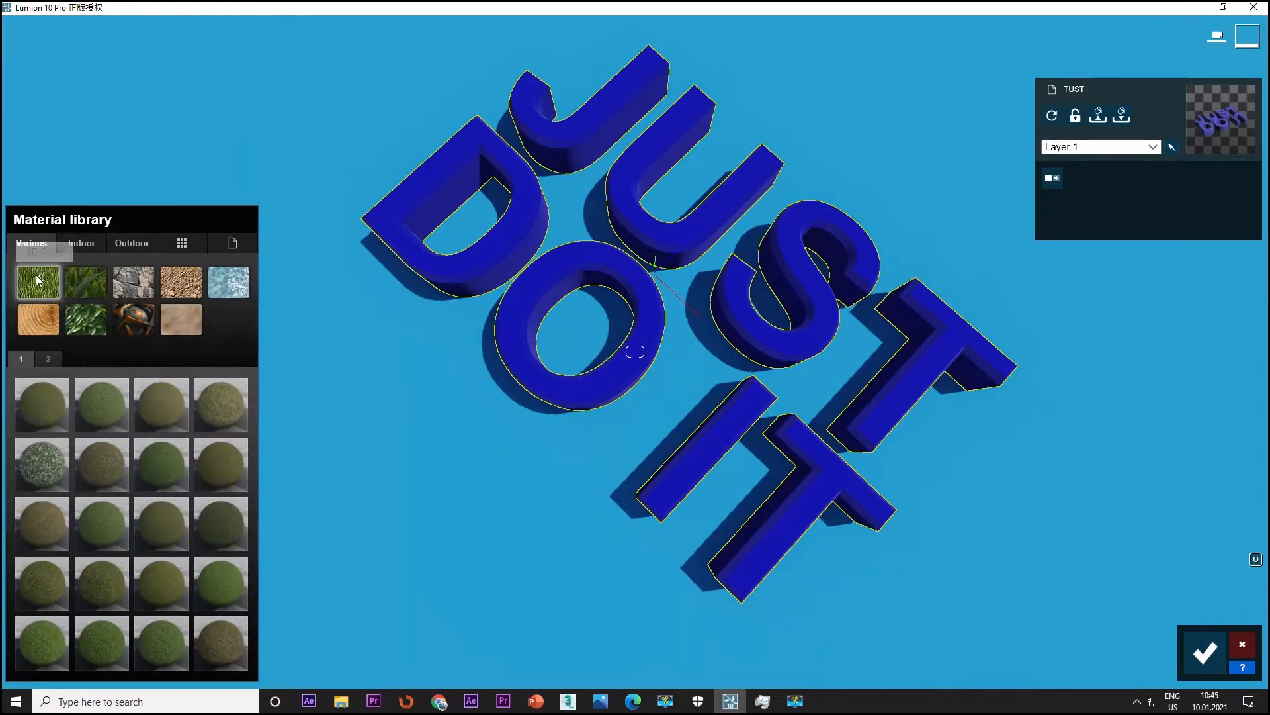
{"action": "left_click", "coordinate": [86, 319]}
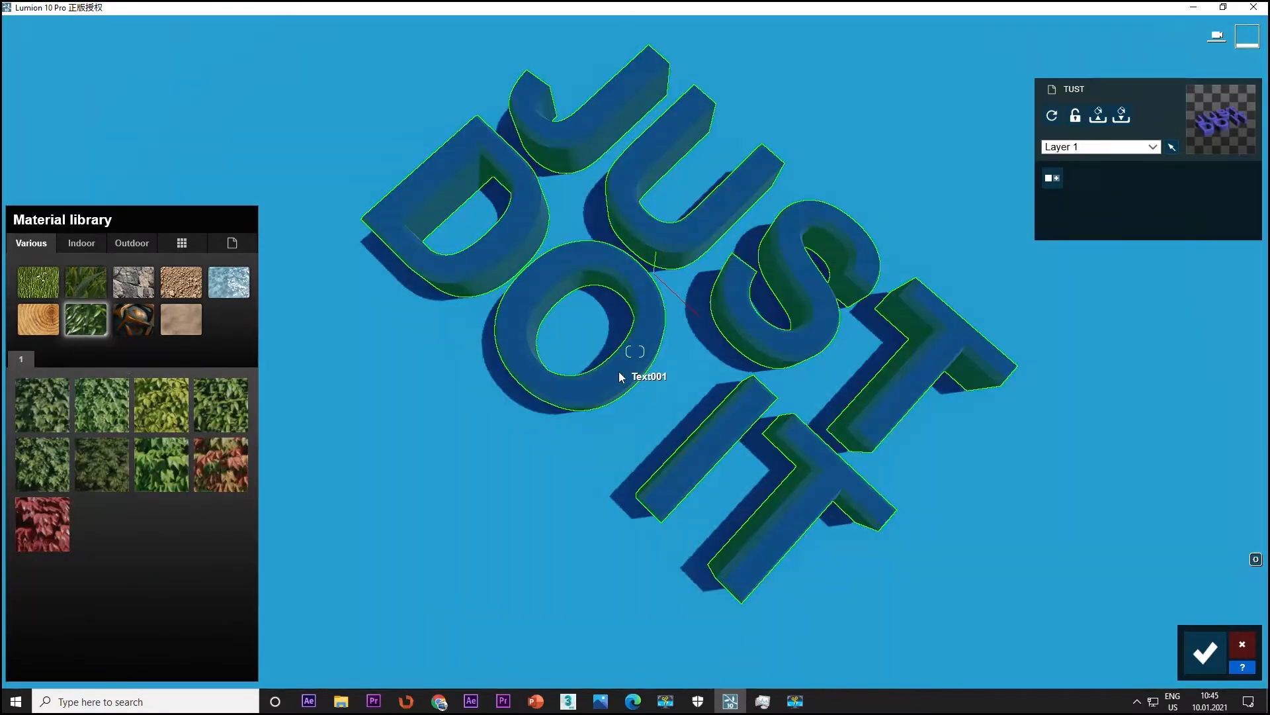
{"action": "left_click", "coordinate": [103, 404]}
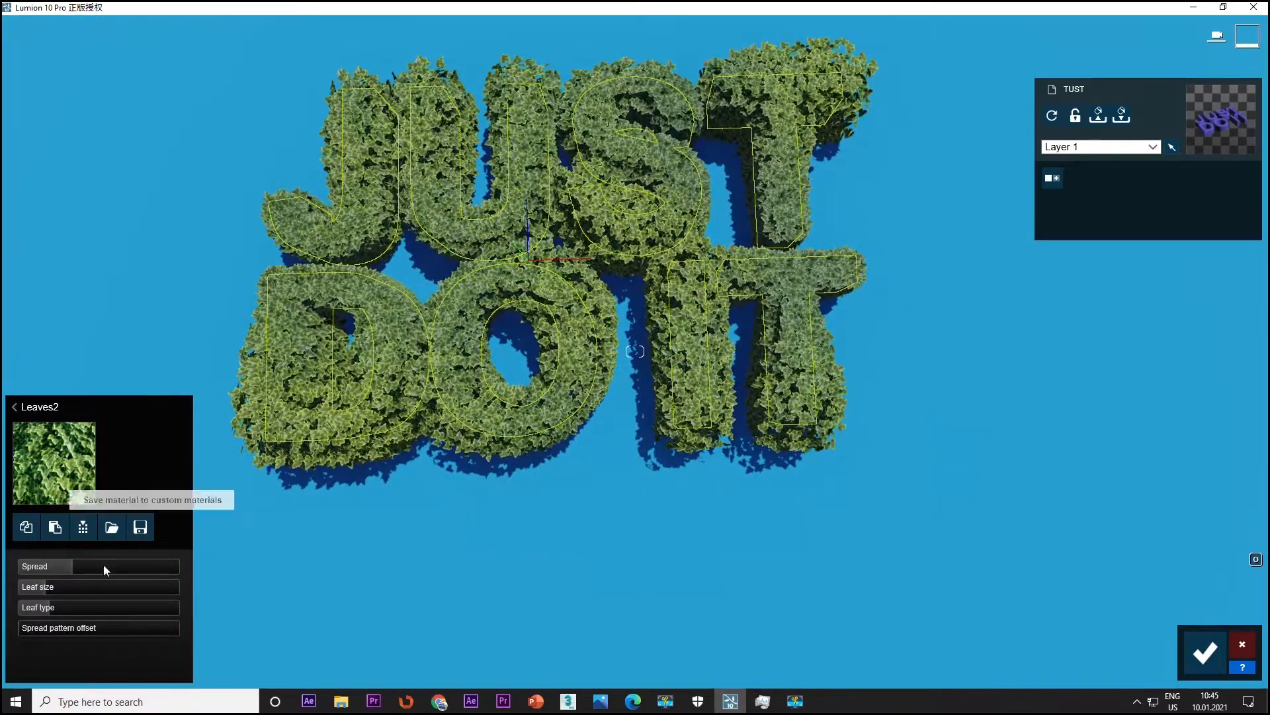
Step: Reduce the Spread and Leaf size of the text's leaves and inspect the letters up close
{"action": "left_click_drag", "start_coordinate": [65, 572], "coordinate": [53, 613]}
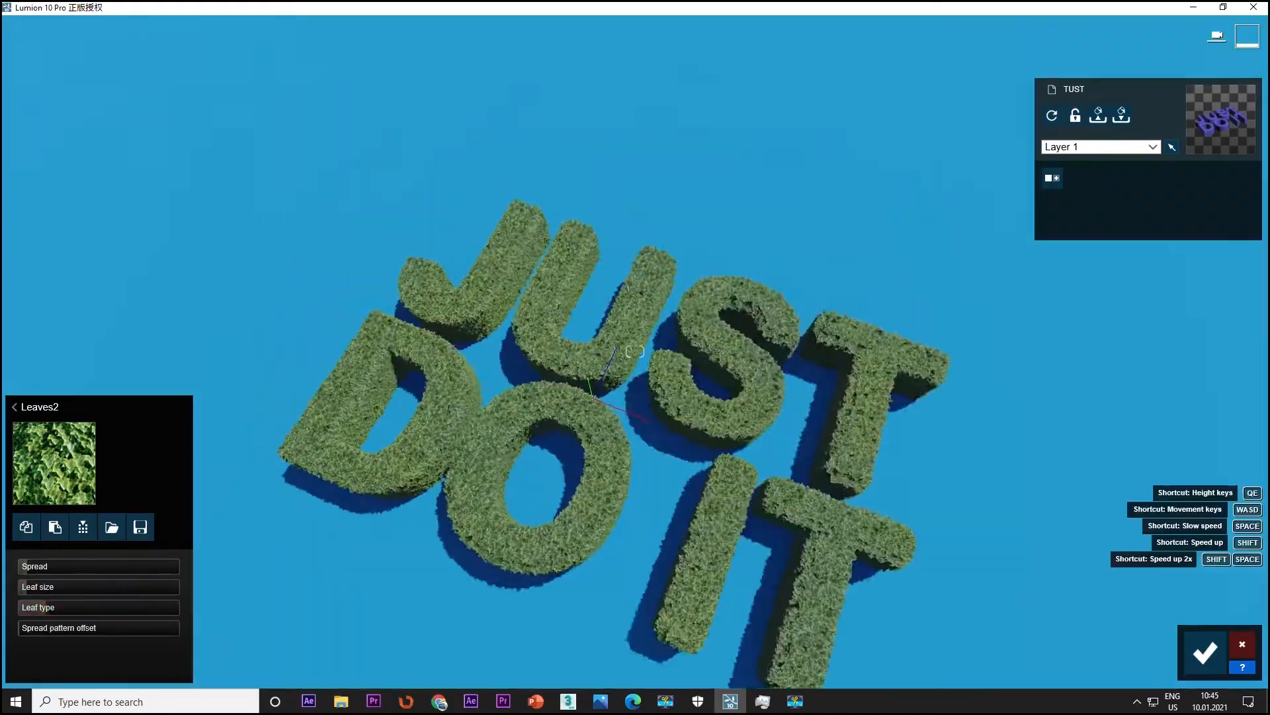
{"action": "scroll", "coordinate": [546, 280], "scroll_direction": "up", "scroll_amount": 3}
{"action": "left_click_drag", "start_coordinate": [545, 281], "coordinate": [542, 298]}
{"action": "scroll", "coordinate": [542, 298], "scroll_direction": "up", "scroll_amount": 4}
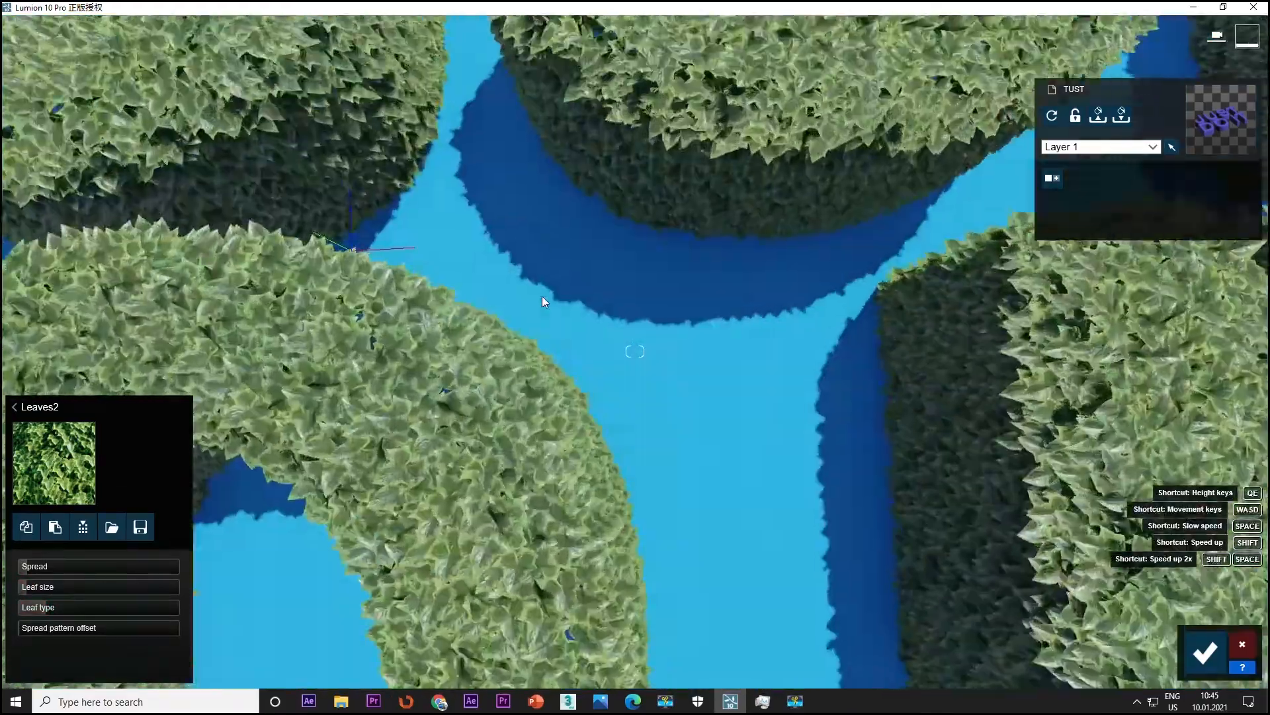
{"action": "scroll", "coordinate": [541, 298], "scroll_direction": "down", "scroll_amount": 5}
{"action": "scroll", "coordinate": [542, 296], "scroll_direction": "down", "scroll_amount": 5}
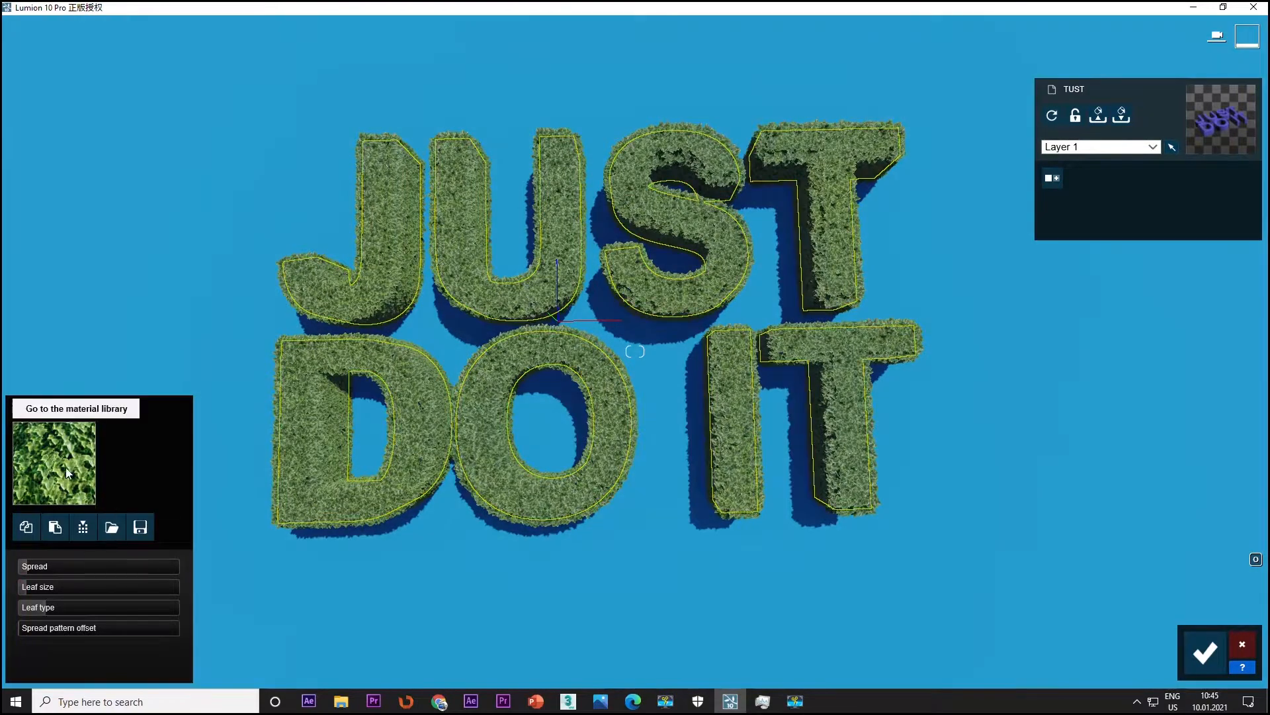
Step: Try the Clean Cut Grass material on the JUST DO IT text
{"action": "left_click", "coordinate": [66, 467]}
{"action": "left_click", "coordinate": [89, 283]}
{"action": "left_click", "coordinate": [102, 404]}
Step: Try other leaf materials on the text, including Leaves3 with an adjusted leaf size
{"action": "left_click", "coordinate": [72, 344]}
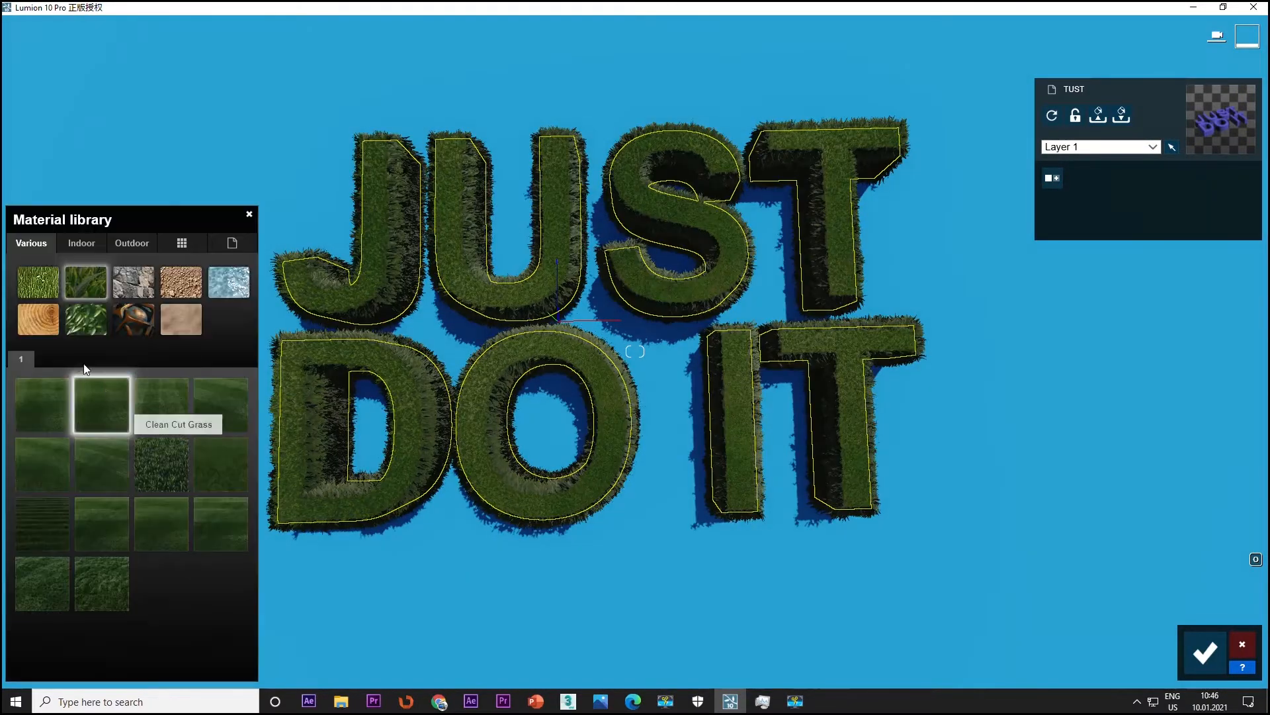
{"action": "left_click", "coordinate": [86, 324]}
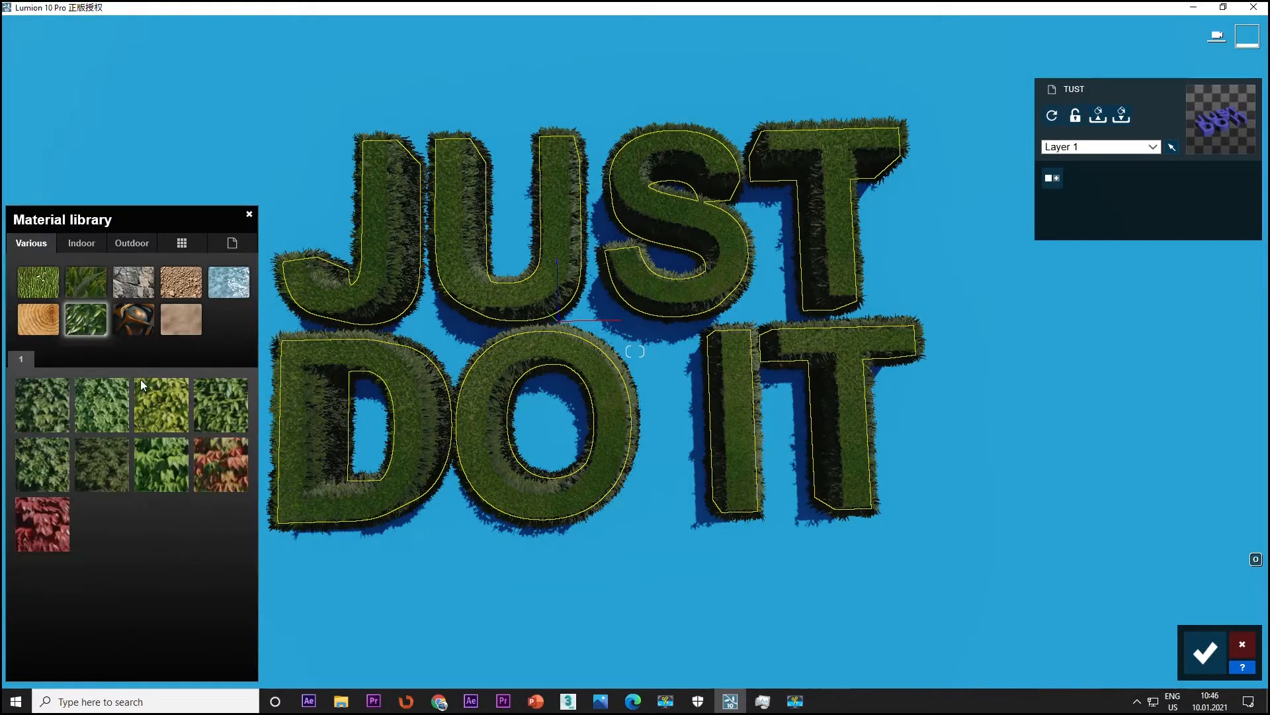
{"action": "left_click", "coordinate": [113, 411]}
{"action": "left_click", "coordinate": [161, 407]}
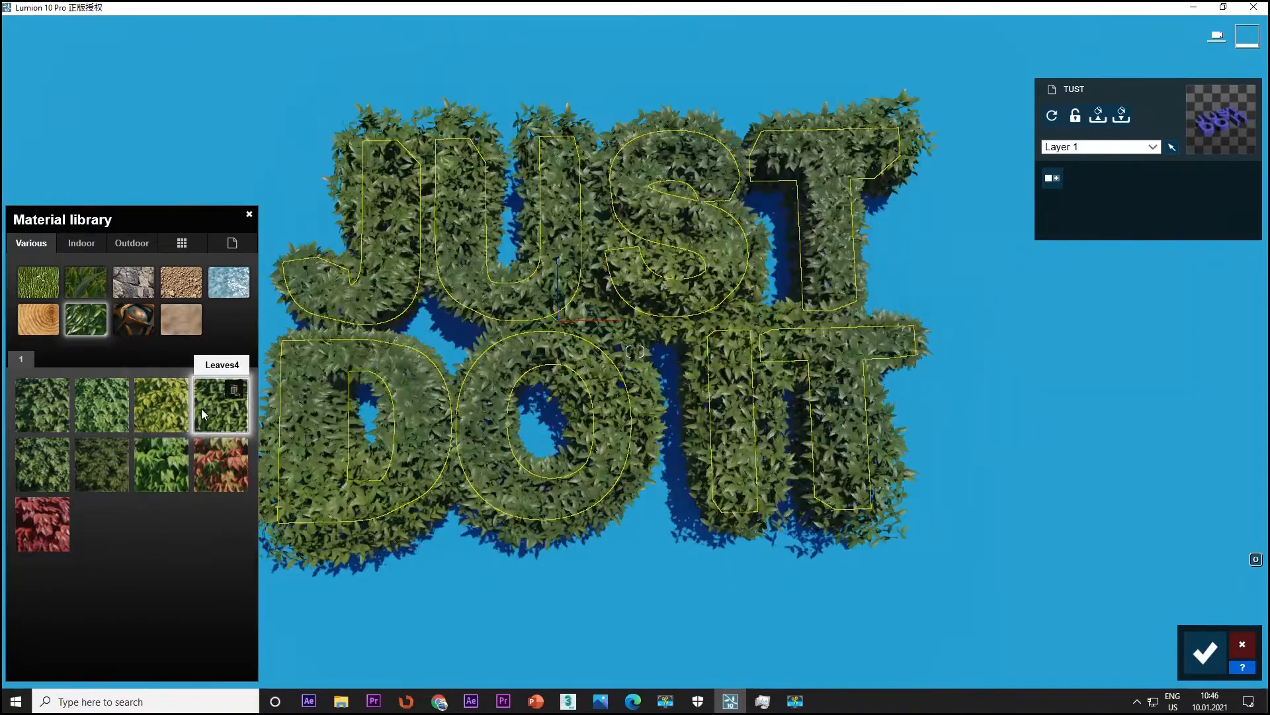
{"action": "left_click", "coordinate": [188, 410]}
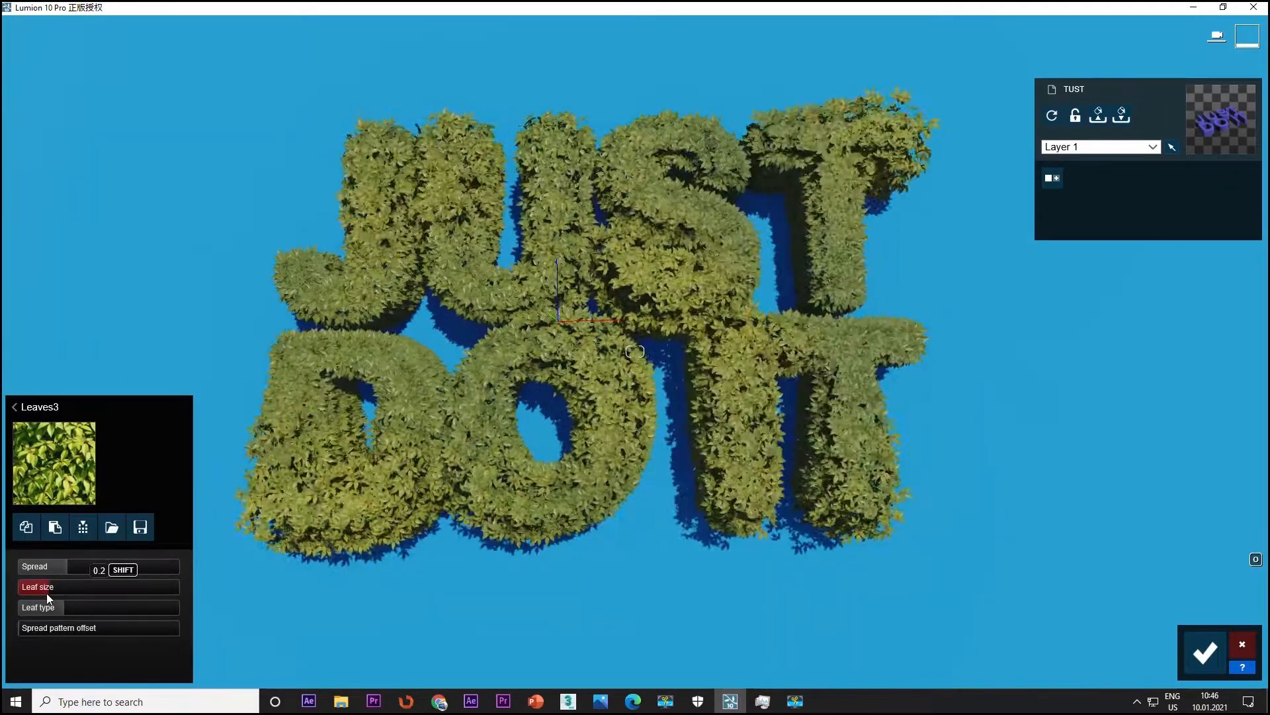
{"action": "left_click_drag", "start_coordinate": [13, 606], "coordinate": [55, 610]}
{"action": "left_click", "coordinate": [69, 482]}
{"action": "double_click", "coordinate": [53, 413]}
Step: Apply Leaves2 to the text again, lower its Spread and Leaf size, and save the material changes
{"action": "left_click", "coordinate": [66, 470]}
{"action": "left_click", "coordinate": [100, 411]}
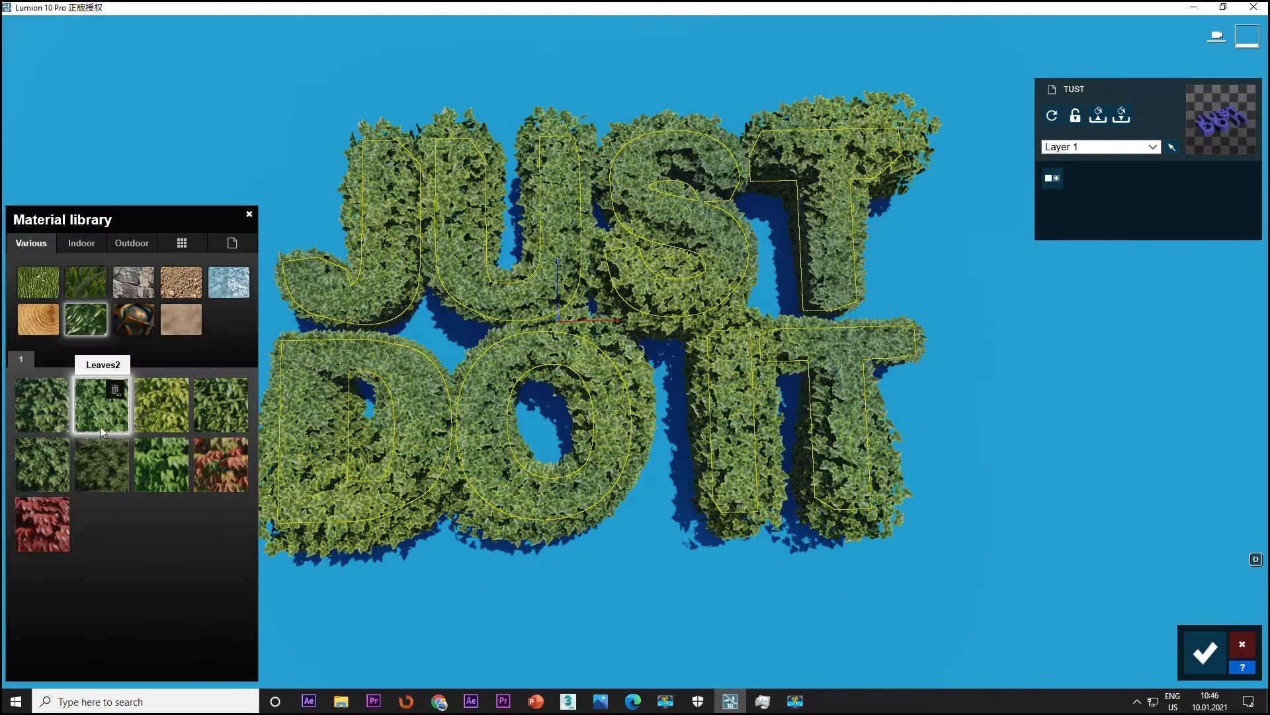
{"action": "left_click", "coordinate": [91, 405]}
{"action": "left_click_drag", "start_coordinate": [75, 574], "coordinate": [37, 589]}
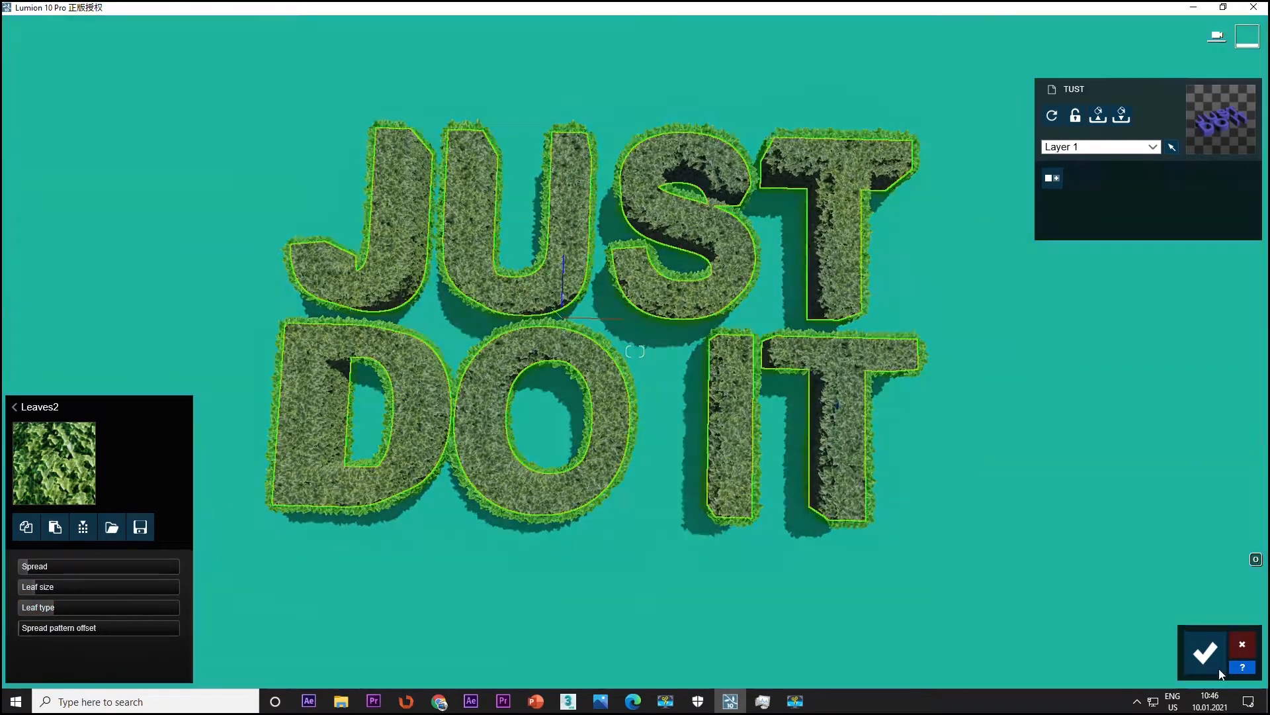
{"action": "left_click", "coordinate": [1205, 653]}
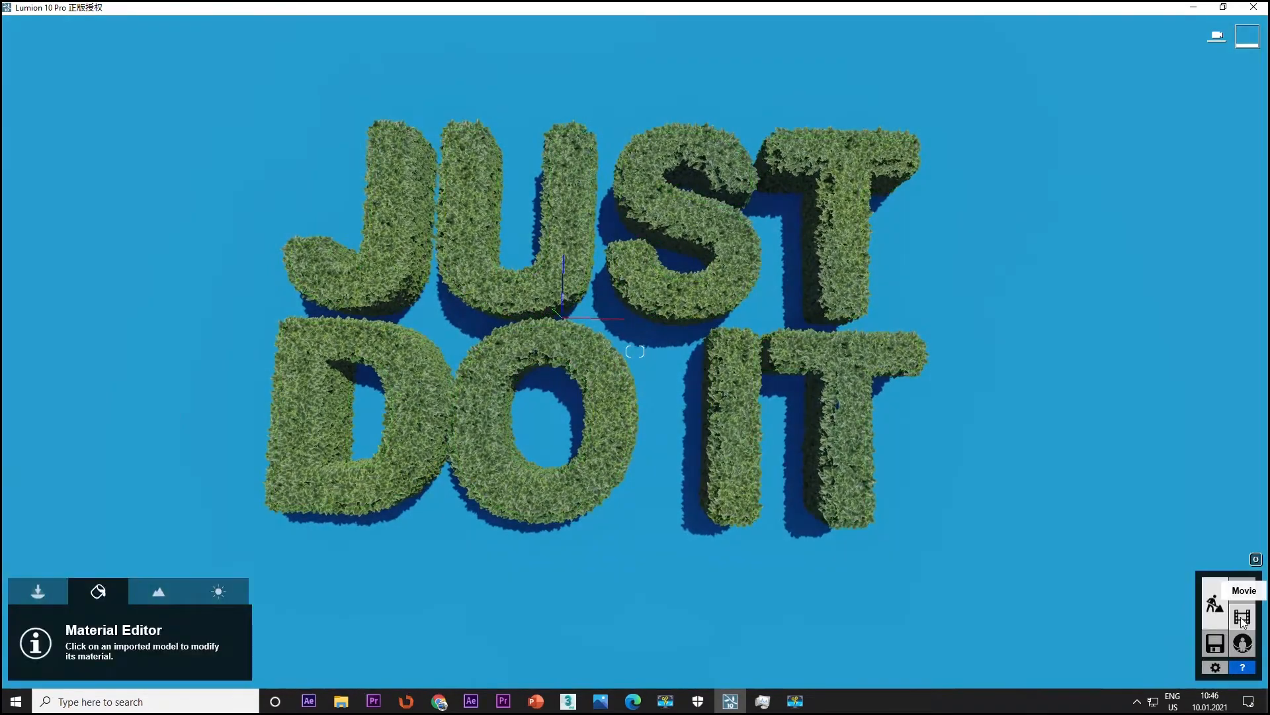
Step: Enter Photo mode and reposition the camera to frame the leafy JUST DO IT text closer
{"action": "left_click", "coordinate": [1256, 591]}
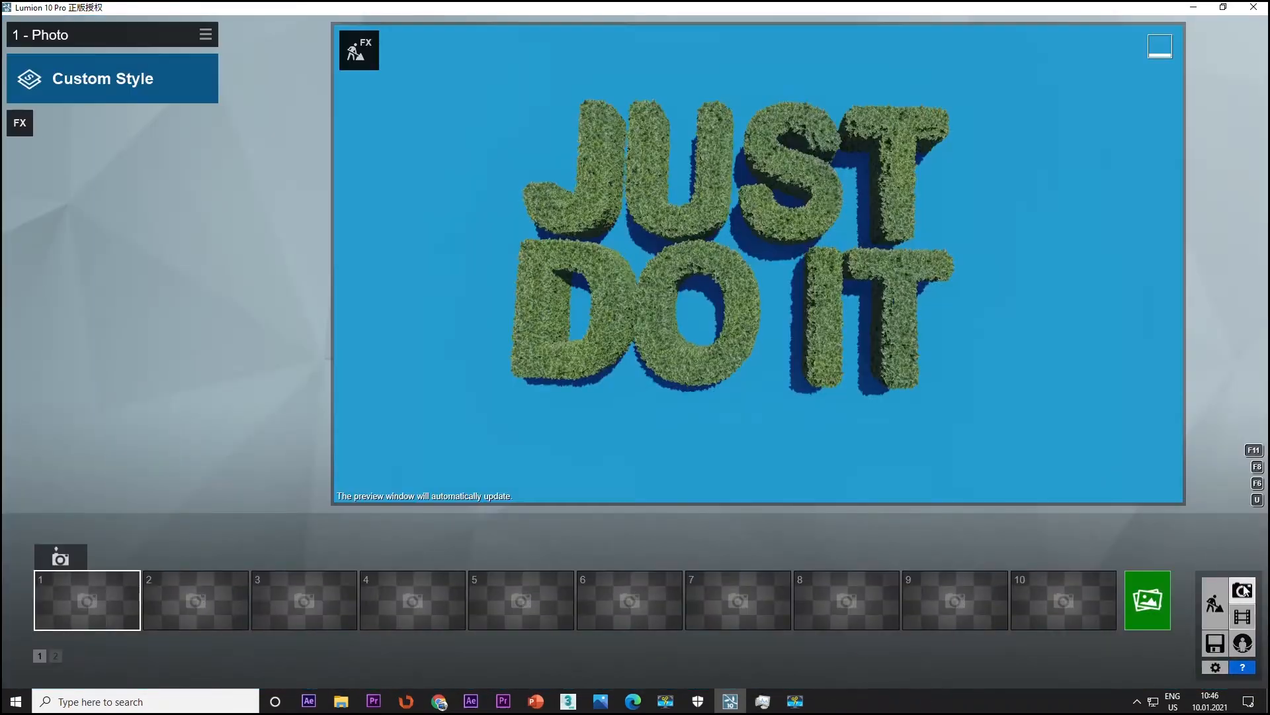
{"action": "key", "text": "w"}
{"action": "left_click_drag", "start_coordinate": [733, 177], "coordinate": [884, 176]}
{"action": "key", "text": "a"}
{"action": "key", "text": "a"}
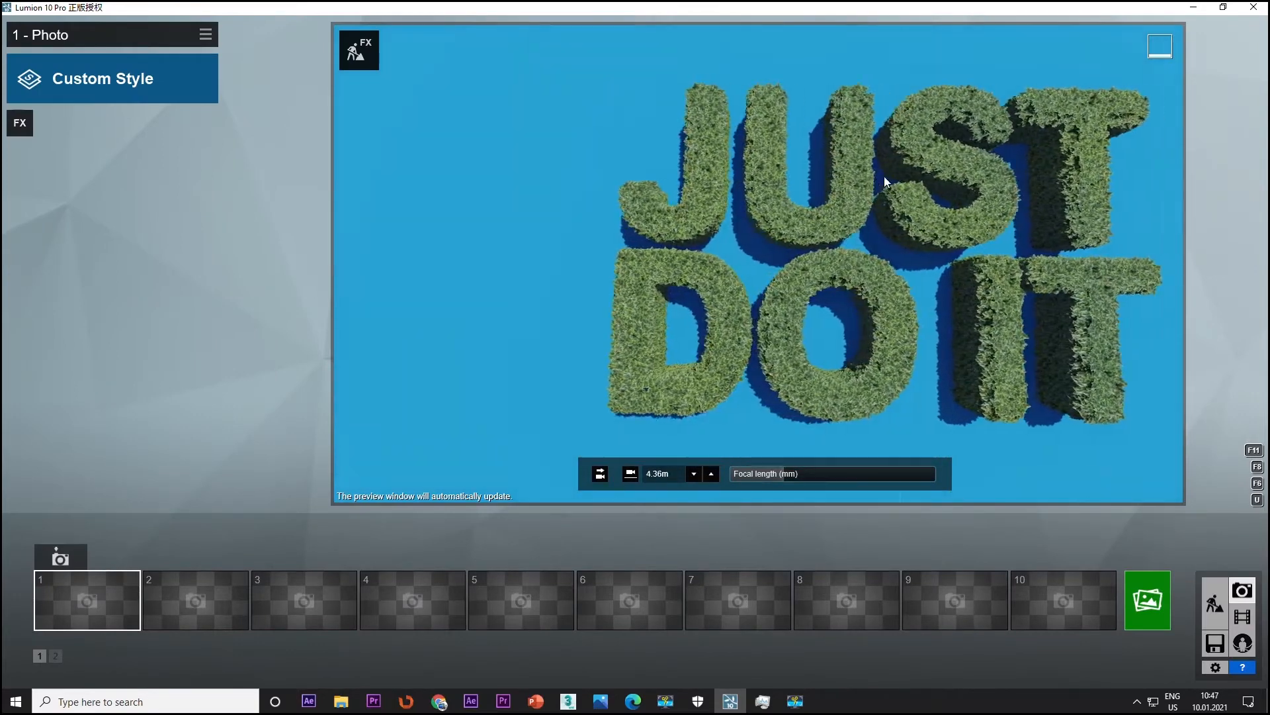
{"action": "key", "text": "d"}
Step: Add a Sun Study effect to the photo and adjust the sun so the shadows fall to the right of the letters
{"action": "left_click", "coordinate": [20, 123]}
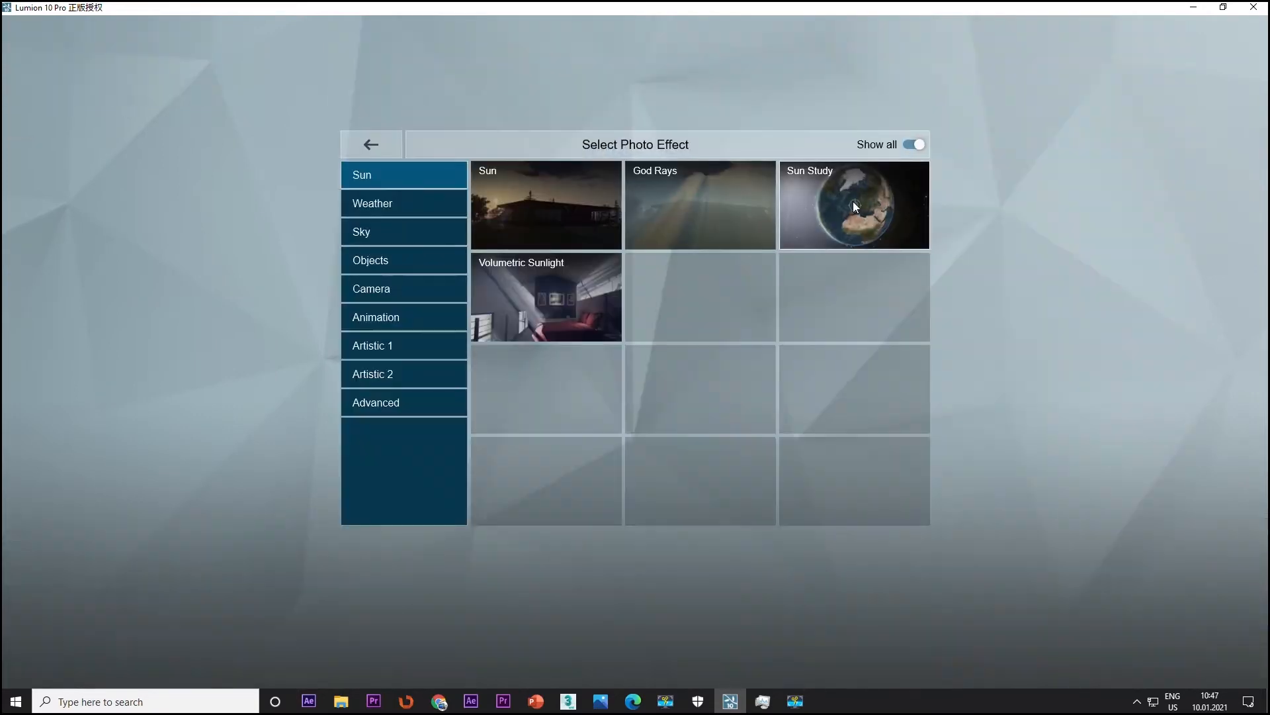
{"action": "left_click", "coordinate": [853, 205]}
{"action": "left_click_drag", "start_coordinate": [172, 354], "coordinate": [150, 385]}
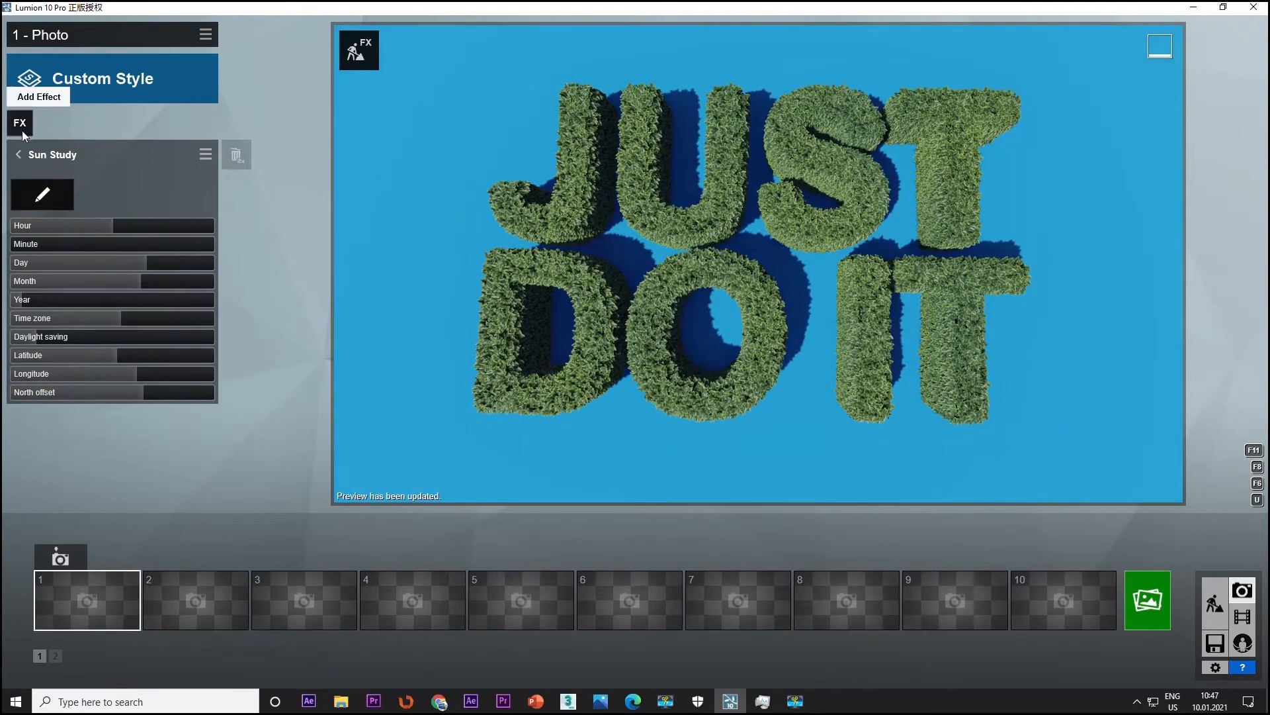
Step: Try the 2-Point Perspective camera effect on the photo and remove it
{"action": "left_click", "coordinate": [22, 129]}
{"action": "left_click", "coordinate": [386, 297]}
{"action": "left_click", "coordinate": [573, 292]}
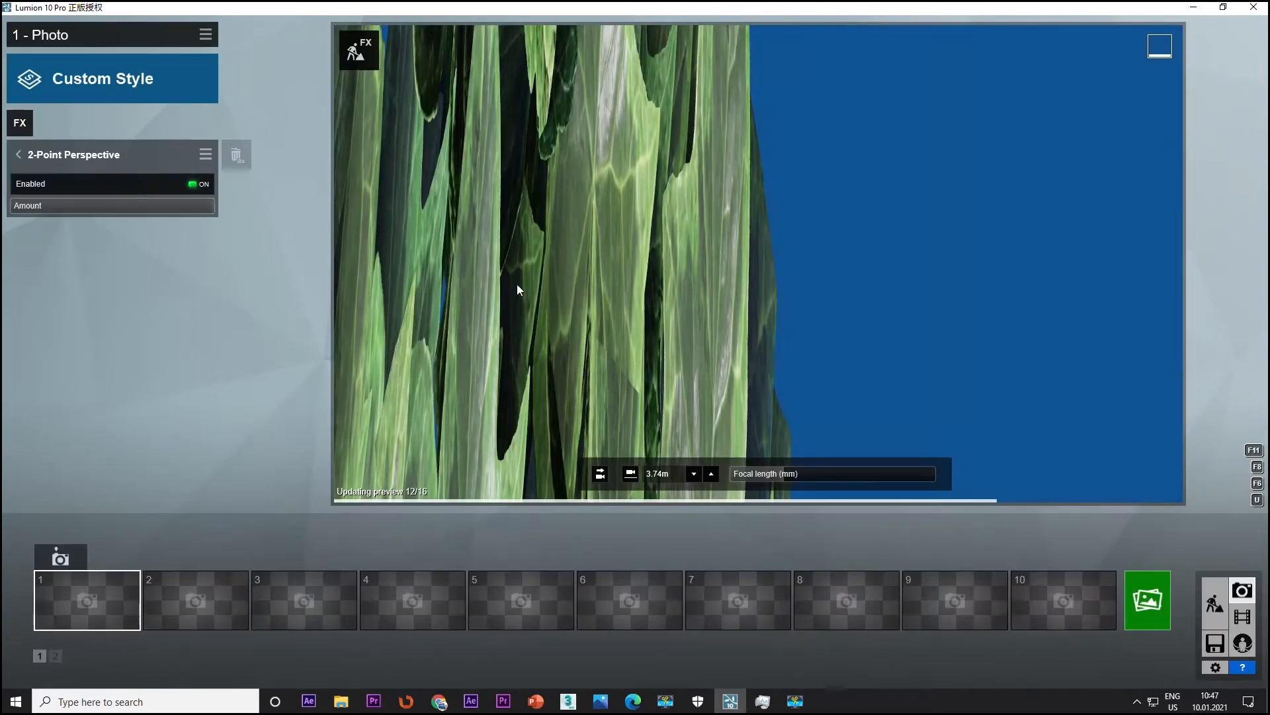
{"action": "left_click", "coordinate": [236, 155]}
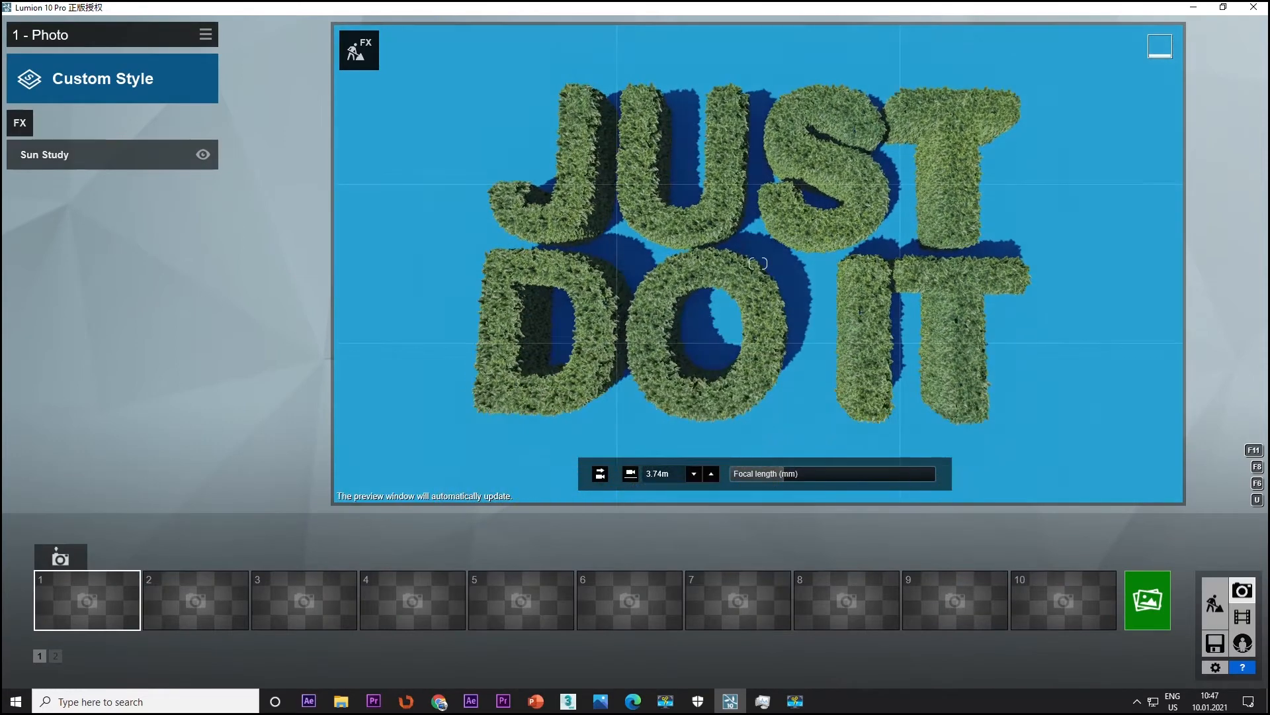
Step: Store the current view in photo slot 1 and add a Shadow effect with soft shadows enabled
{"action": "left_click", "coordinate": [61, 558]}
{"action": "left_click", "coordinate": [20, 122]}
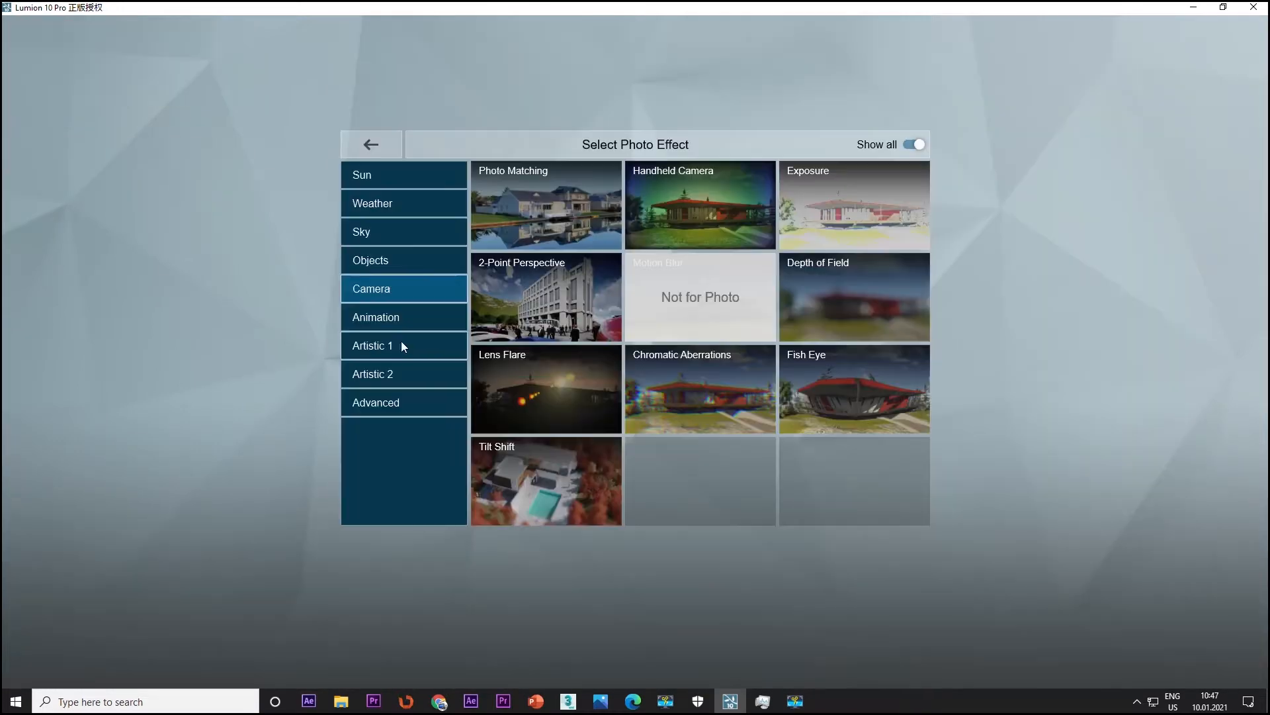
{"action": "left_click", "coordinate": [388, 345]}
{"action": "left_click", "coordinate": [383, 367]}
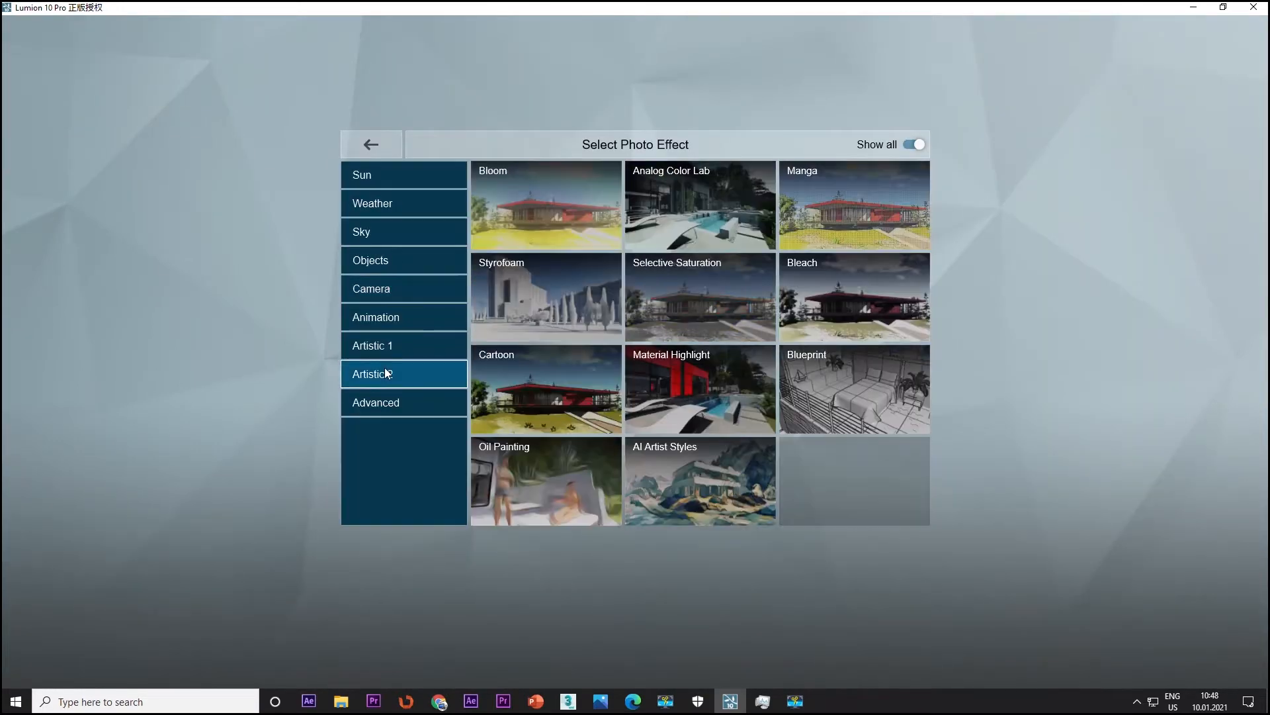
{"action": "left_click", "coordinate": [376, 402]}
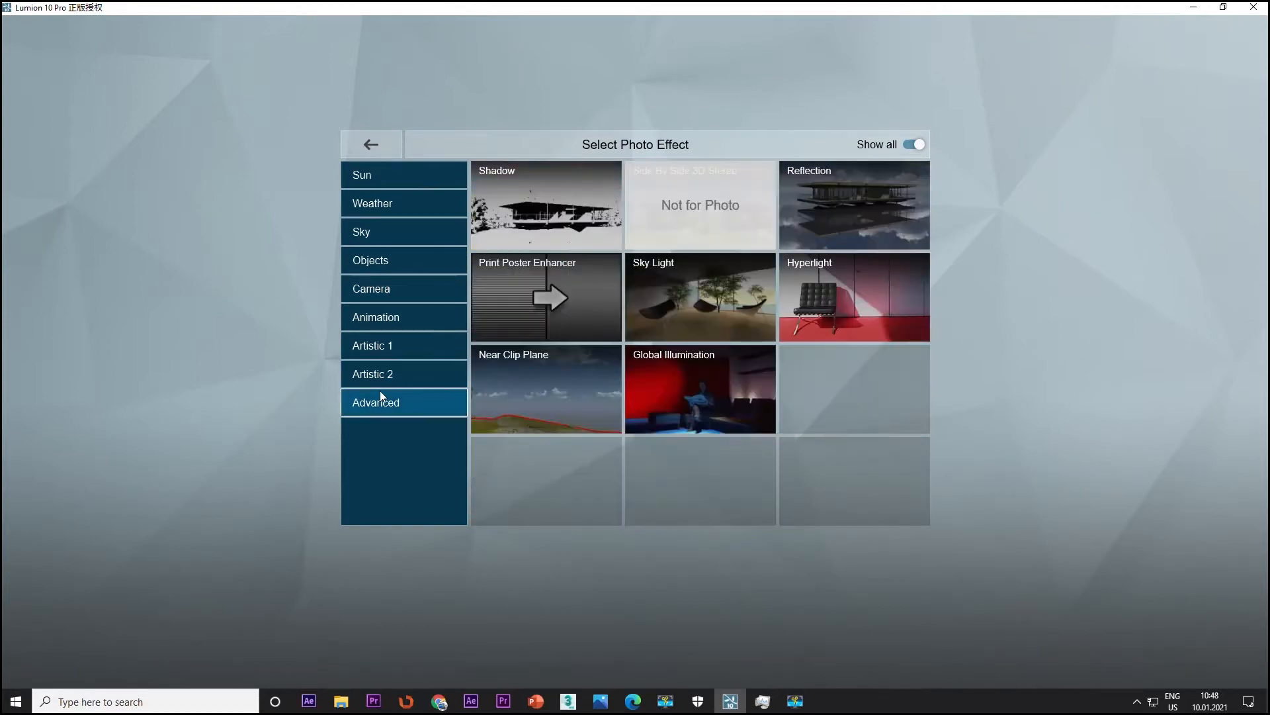
{"action": "left_click", "coordinate": [546, 205]}
{"action": "left_click_drag", "start_coordinate": [92, 271], "coordinate": [125, 261]}
{"action": "left_click", "coordinate": [199, 338]}
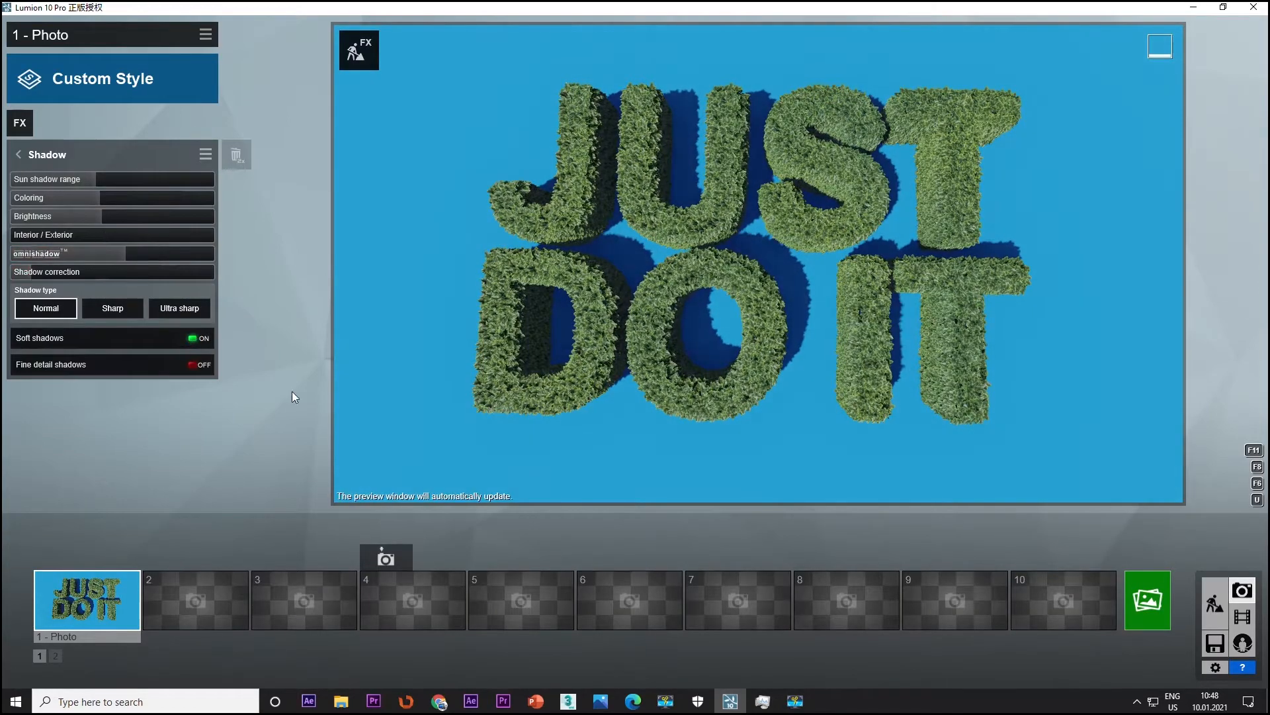
Step: Add a Color Correction effect with Saturation at 1.3 and a slightly raised Tint
{"action": "left_click", "coordinate": [20, 122]}
{"action": "left_click", "coordinate": [382, 345]}
{"action": "left_click", "coordinate": [730, 192]}
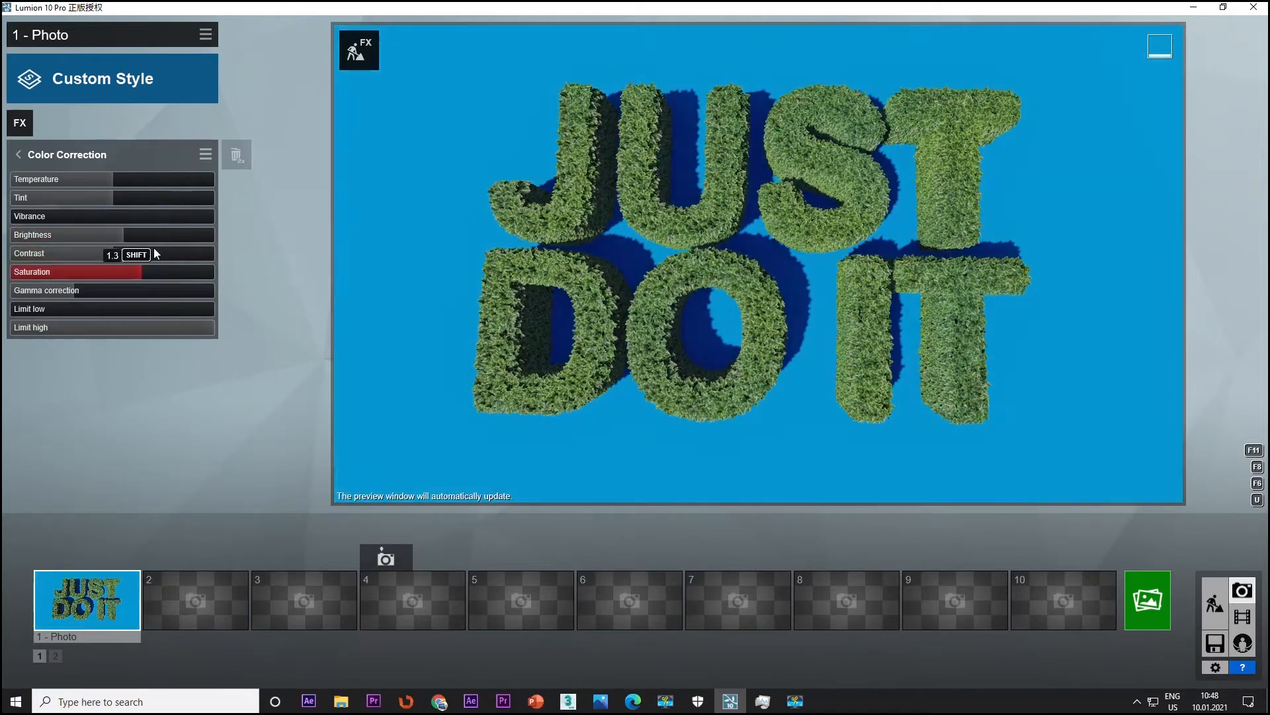
{"action": "left_click", "coordinate": [130, 200]}
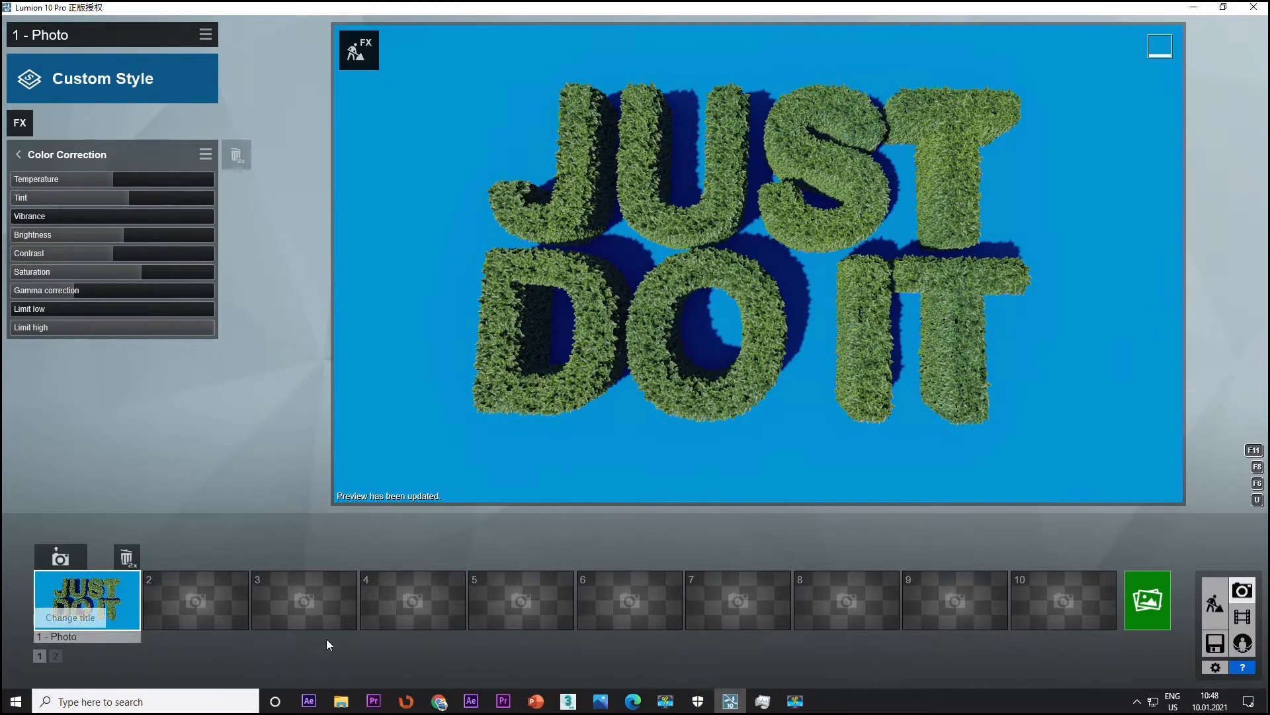
Step: Render the current shot at Print size, 3840x2160, as the JPG file Just Do It in the Youtube Tags folder
{"action": "left_click", "coordinate": [1157, 604]}
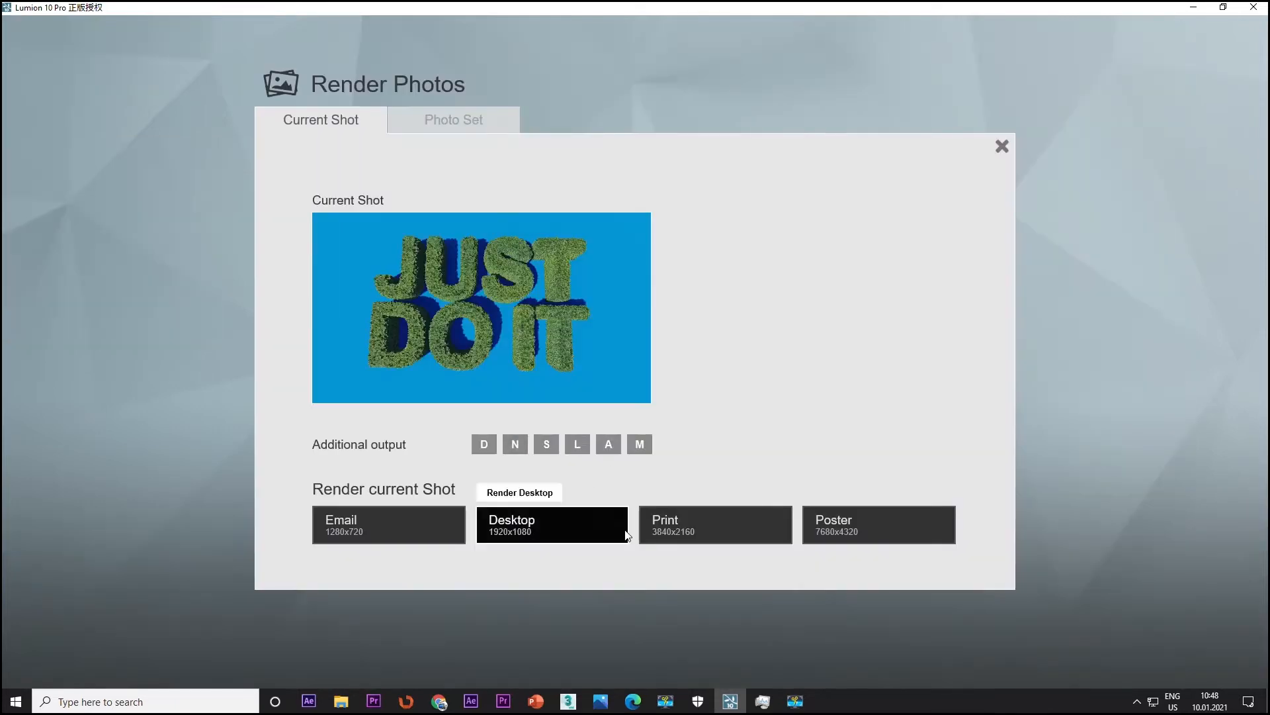
{"action": "left_click", "coordinate": [658, 530]}
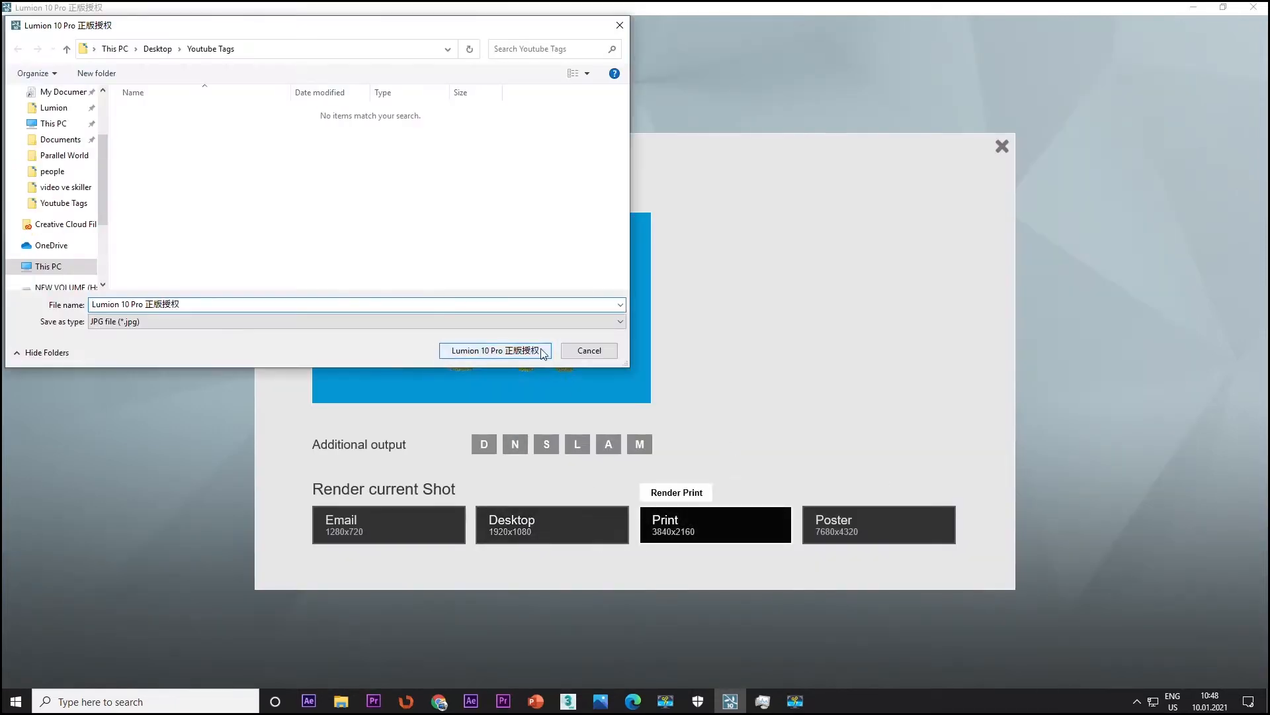
{"action": "left_click", "coordinate": [78, 203]}
{"action": "left_click", "coordinate": [158, 305]}
{"action": "type", "text": "xc"}
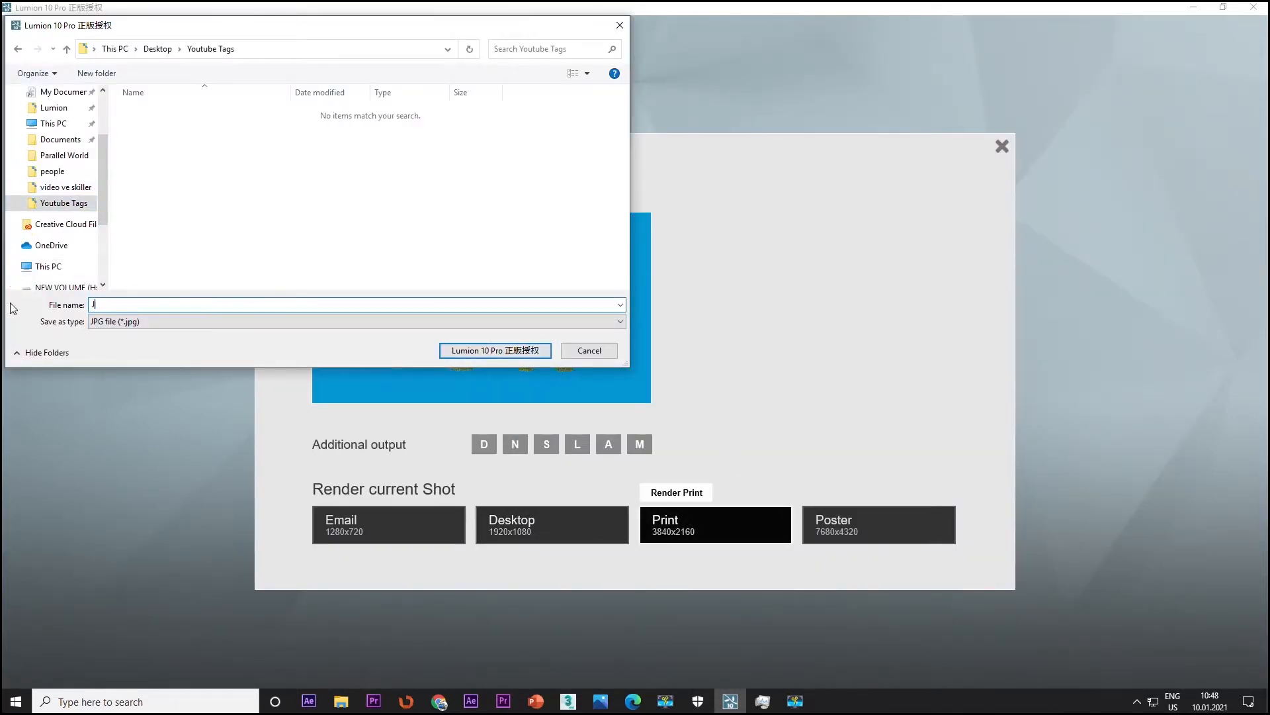
{"action": "left_click", "coordinate": [494, 351]}
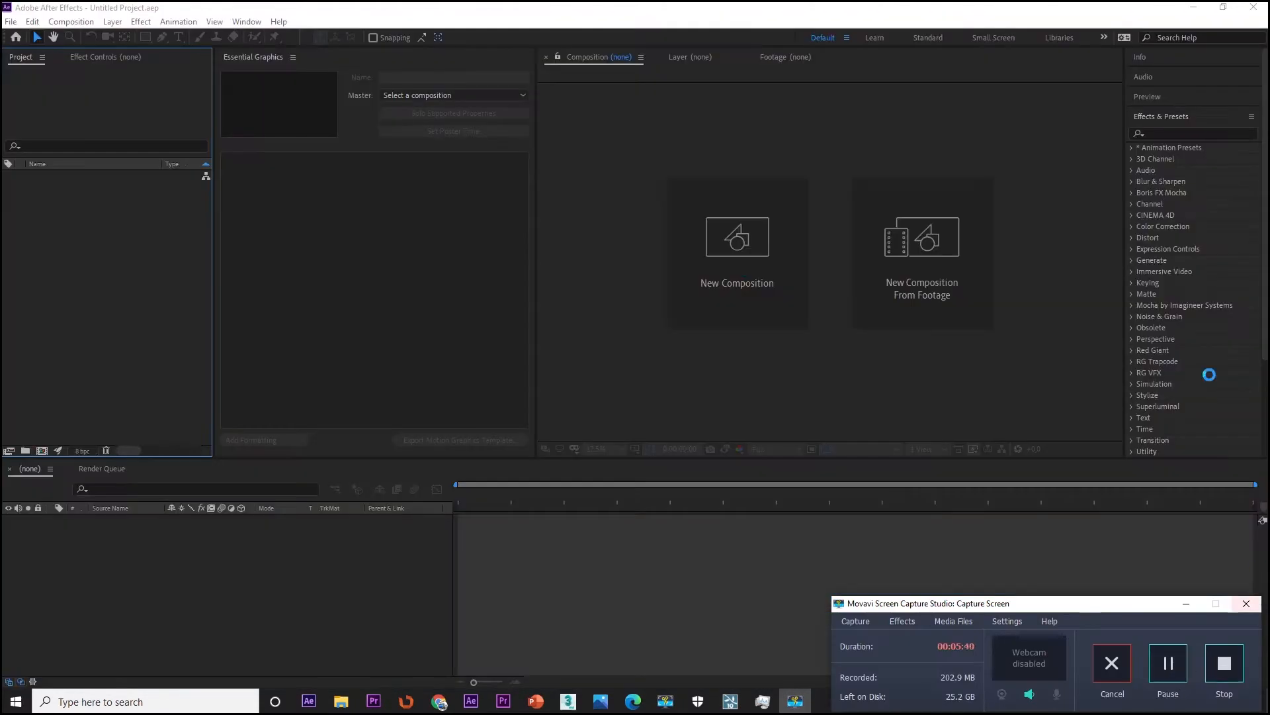
Step: In After Effects, create a 1920x1080, 30 fps, 20-second composition and import Just Do It.jpg, the rock and hand PNGs, and video (2).mp4
{"action": "key", "text": "ctrl+n"}
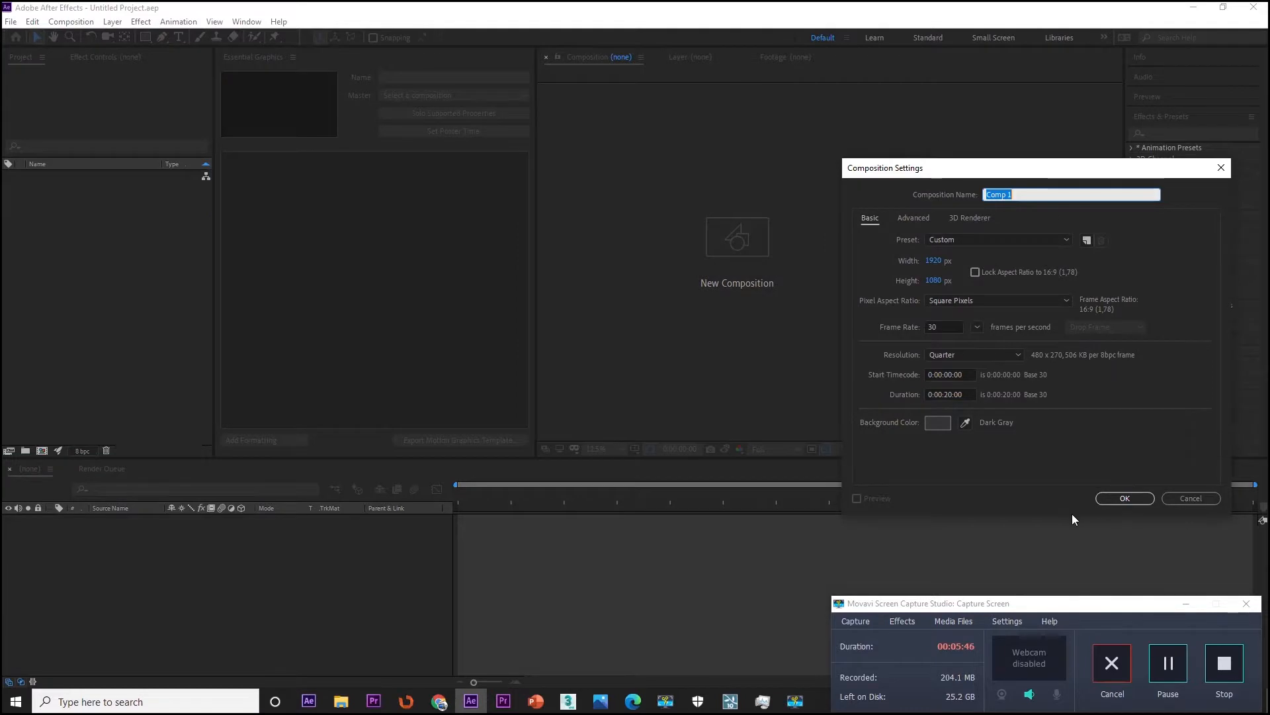
{"action": "left_click", "coordinate": [1124, 498]}
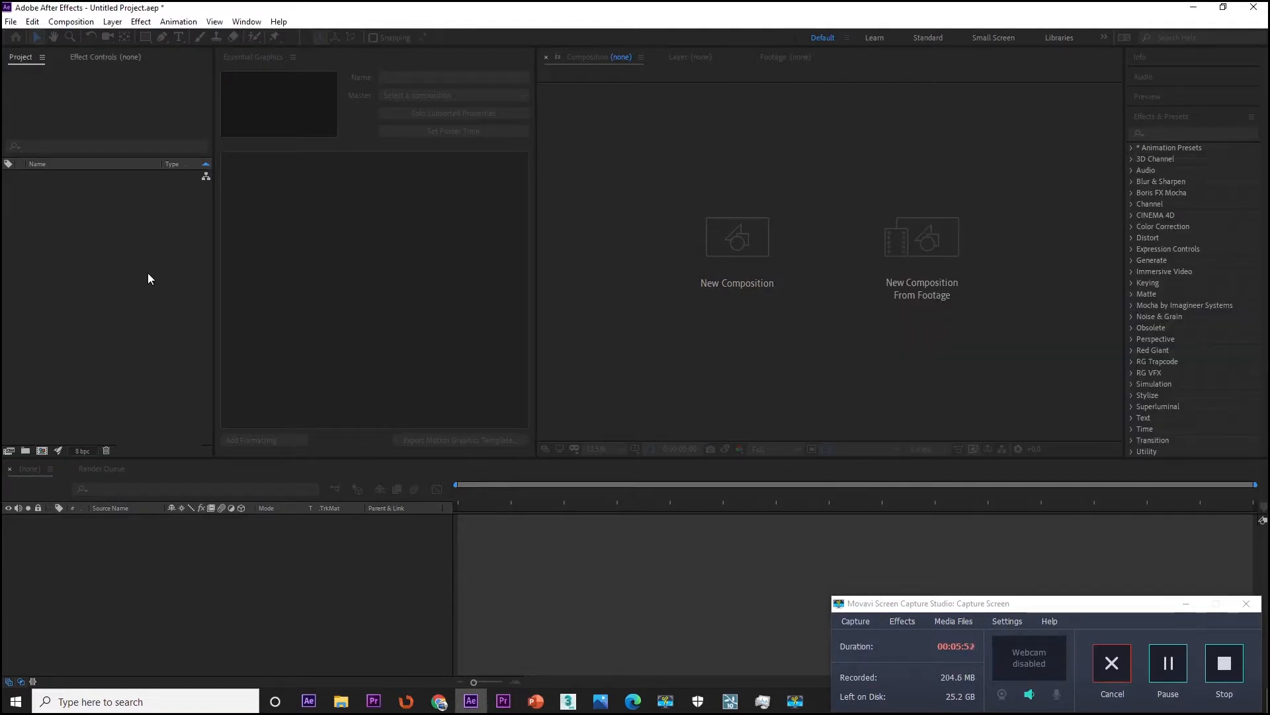
{"action": "key", "text": "ctrl+i"}
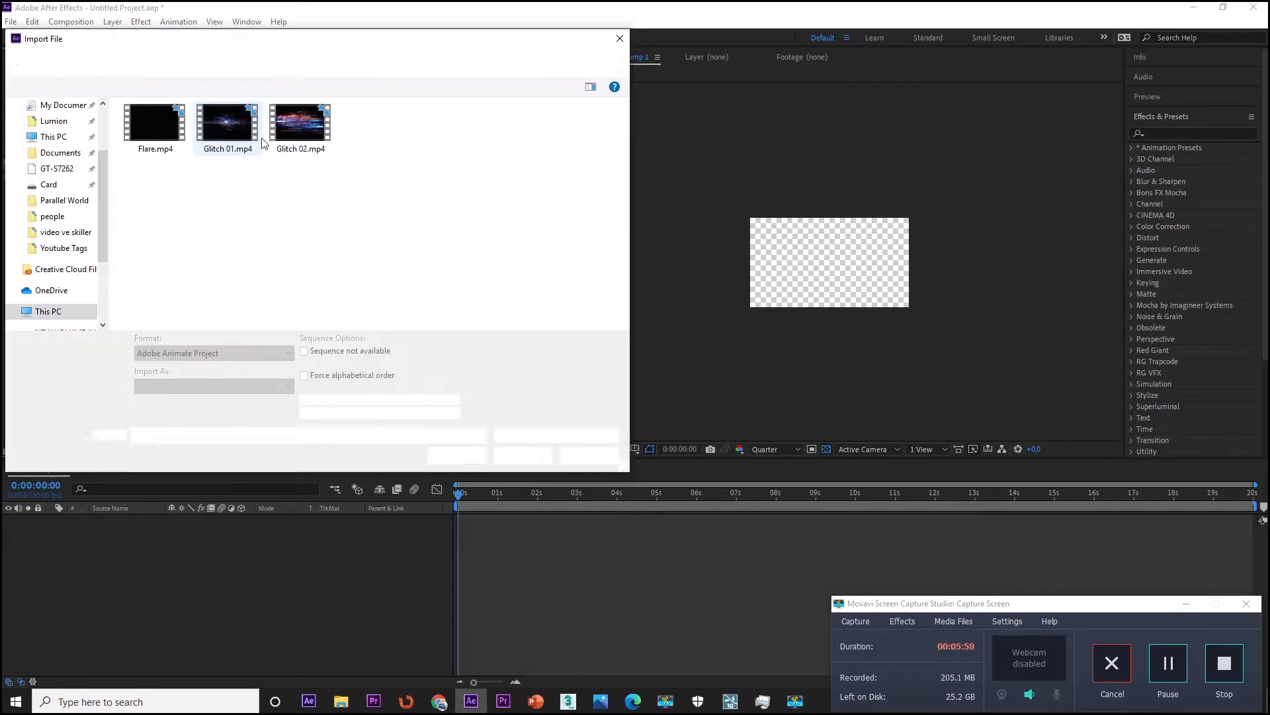
{"action": "right_click", "coordinate": [332, 192]}
{"action": "left_click", "coordinate": [360, 255]}
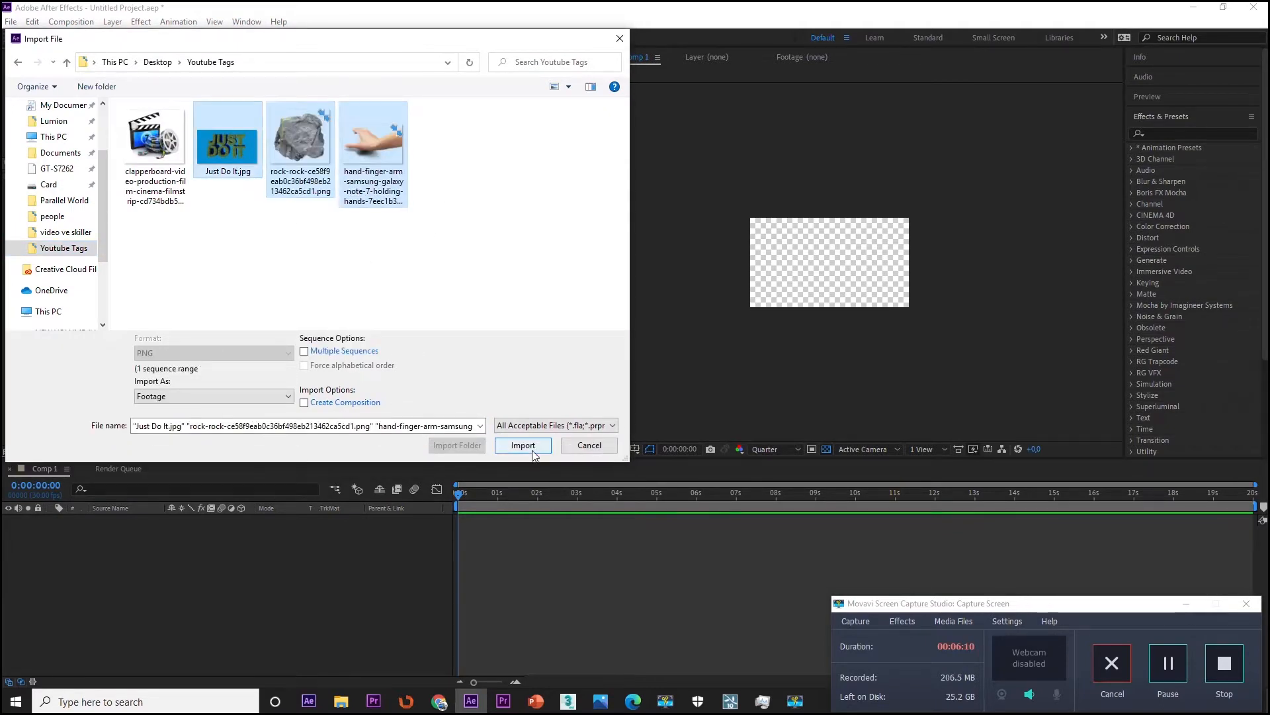
{"action": "left_click", "coordinate": [533, 453]}
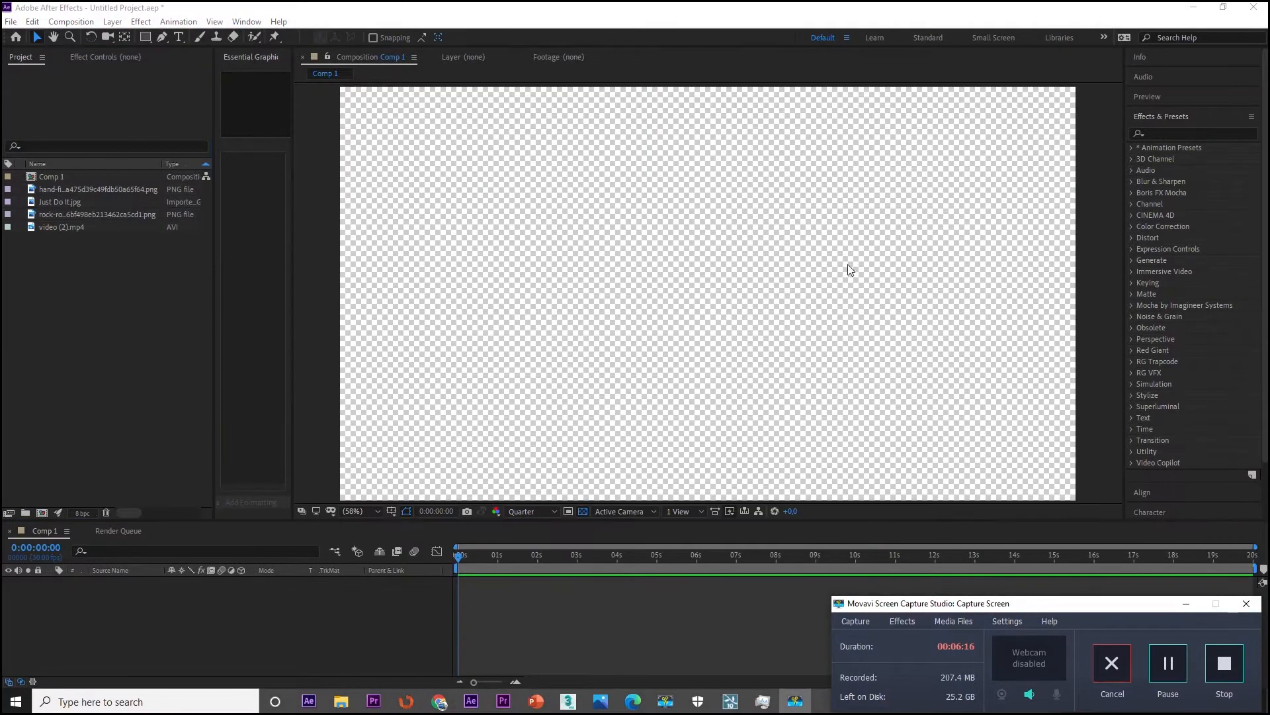
Step: Add video (2).mp4 to the composition and set its Scale to 50%
{"action": "left_click_drag", "start_coordinate": [58, 226], "coordinate": [556, 580]}
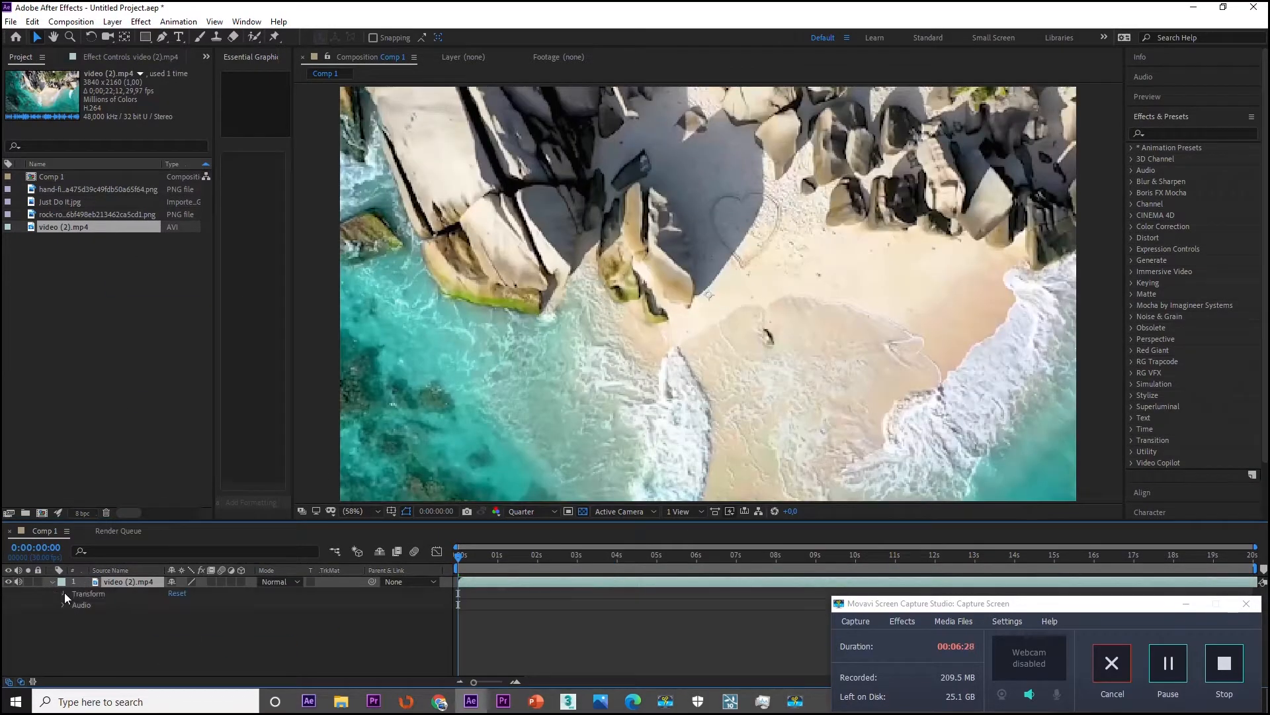
{"action": "left_click", "coordinate": [64, 594]}
{"action": "left_click", "coordinate": [188, 626]}
{"action": "type", "text": "50"}
{"action": "key", "text": "Return"}
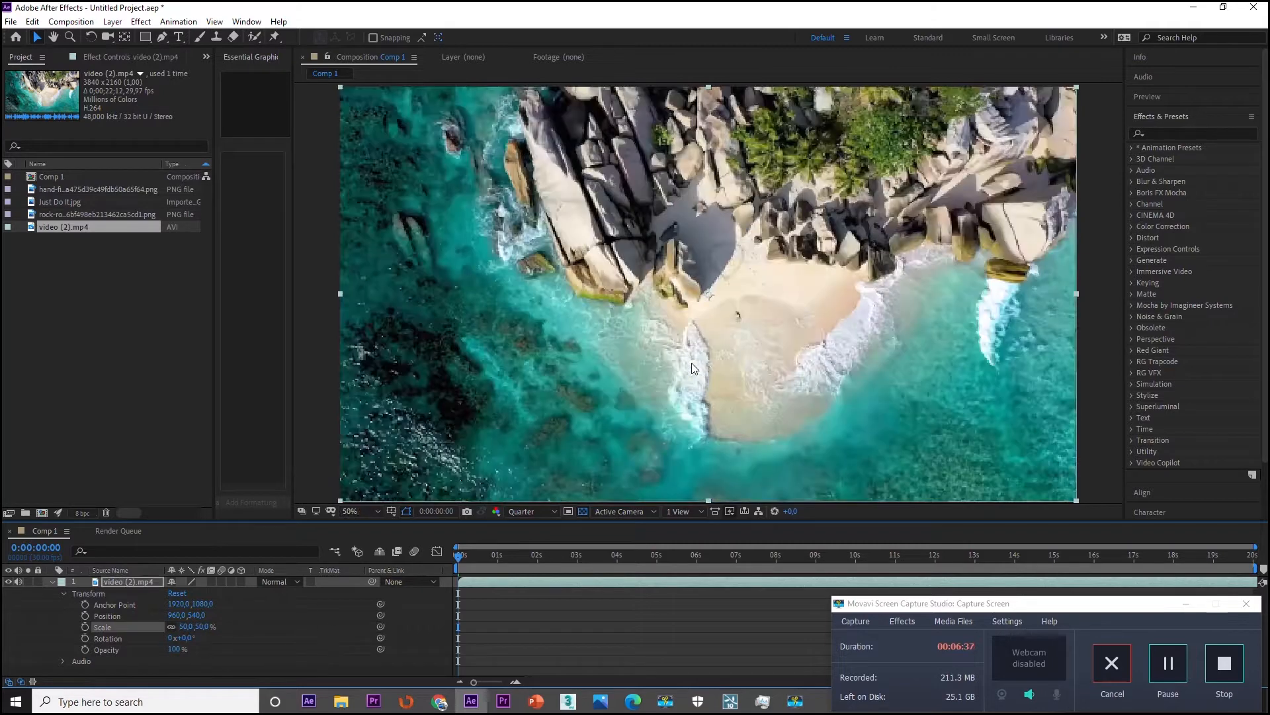
{"action": "scroll", "coordinate": [692, 363], "scroll_direction": "down", "scroll_amount": 1}
{"action": "left_click", "coordinate": [361, 511]}
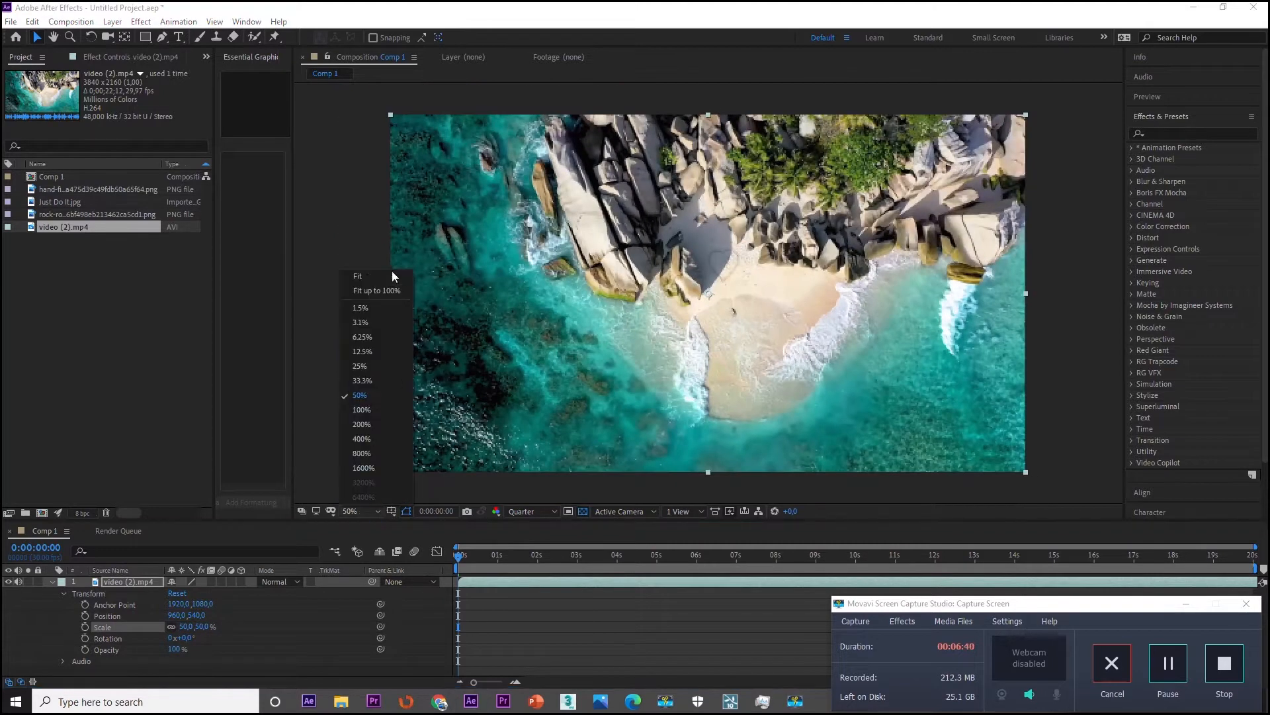
{"action": "left_click", "coordinate": [362, 276]}
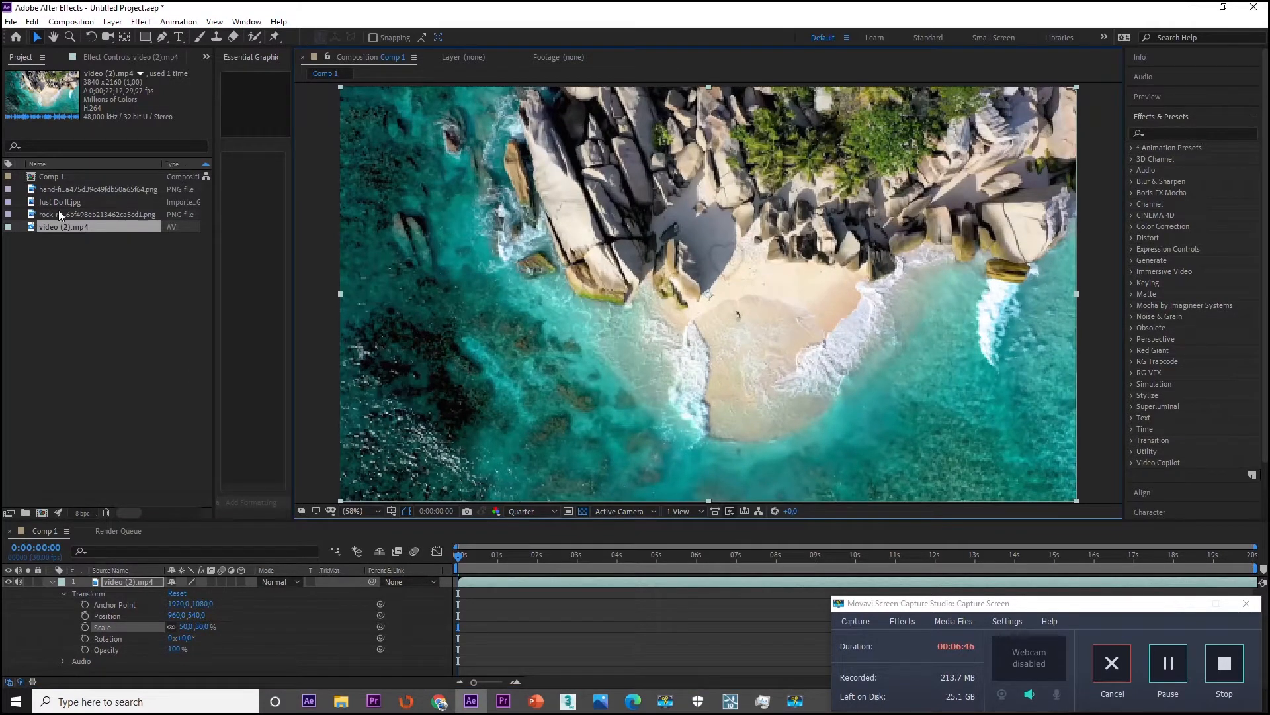
Step: Place the rock PNG above the video layer, then position and rotate it over the sandy beach
{"action": "left_click", "coordinate": [58, 207]}
{"action": "left_click_drag", "start_coordinate": [70, 213], "coordinate": [127, 579]}
{"action": "left_click", "coordinate": [52, 593]}
{"action": "left_click_drag", "start_coordinate": [714, 288], "coordinate": [807, 365]}
{"action": "key", "text": "w"}
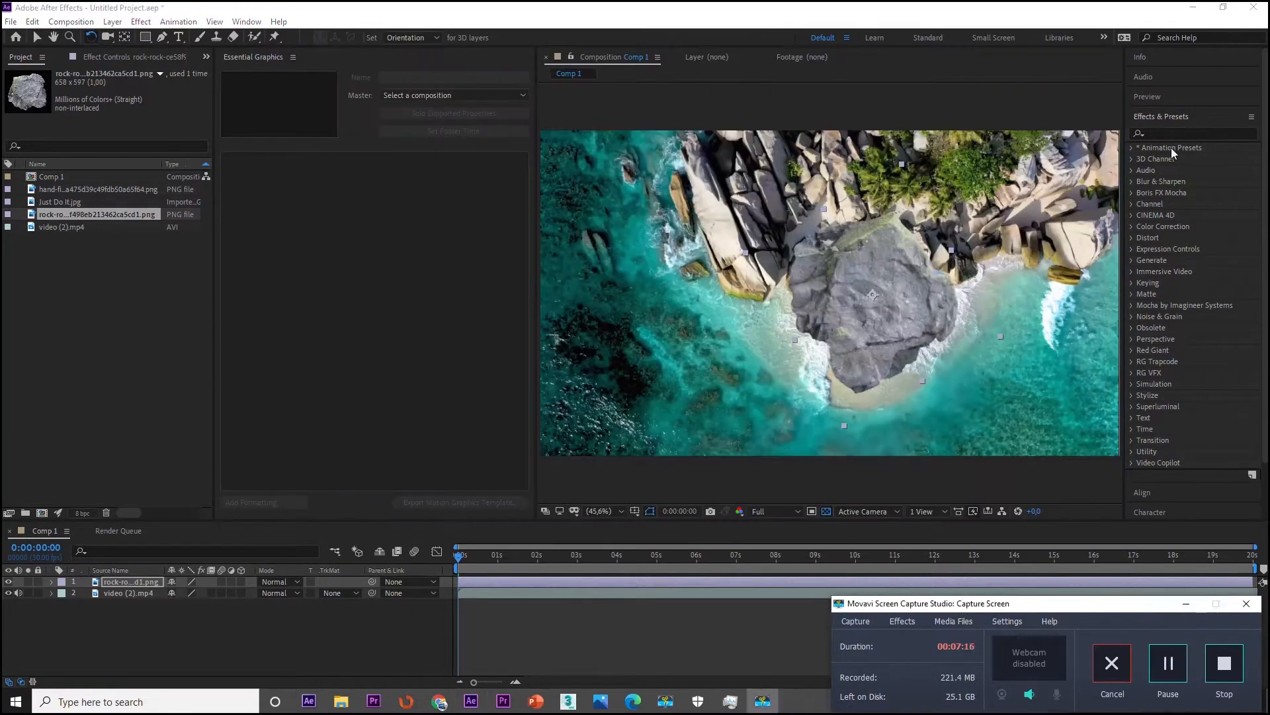
Step: Find the Tint effect and apply it to the rock layer
{"action": "left_click", "coordinate": [1153, 132]}
{"action": "type", "text": "tin"}
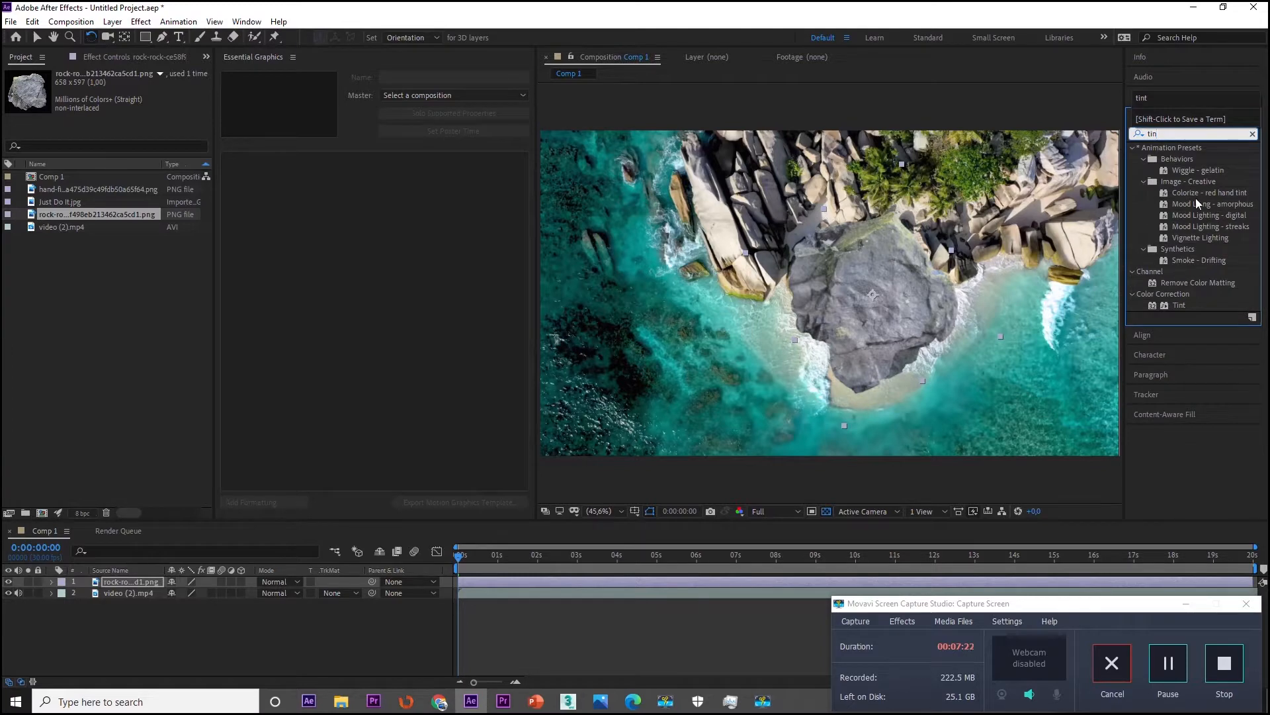
{"action": "left_click_drag", "start_coordinate": [1179, 305], "coordinate": [133, 582]}
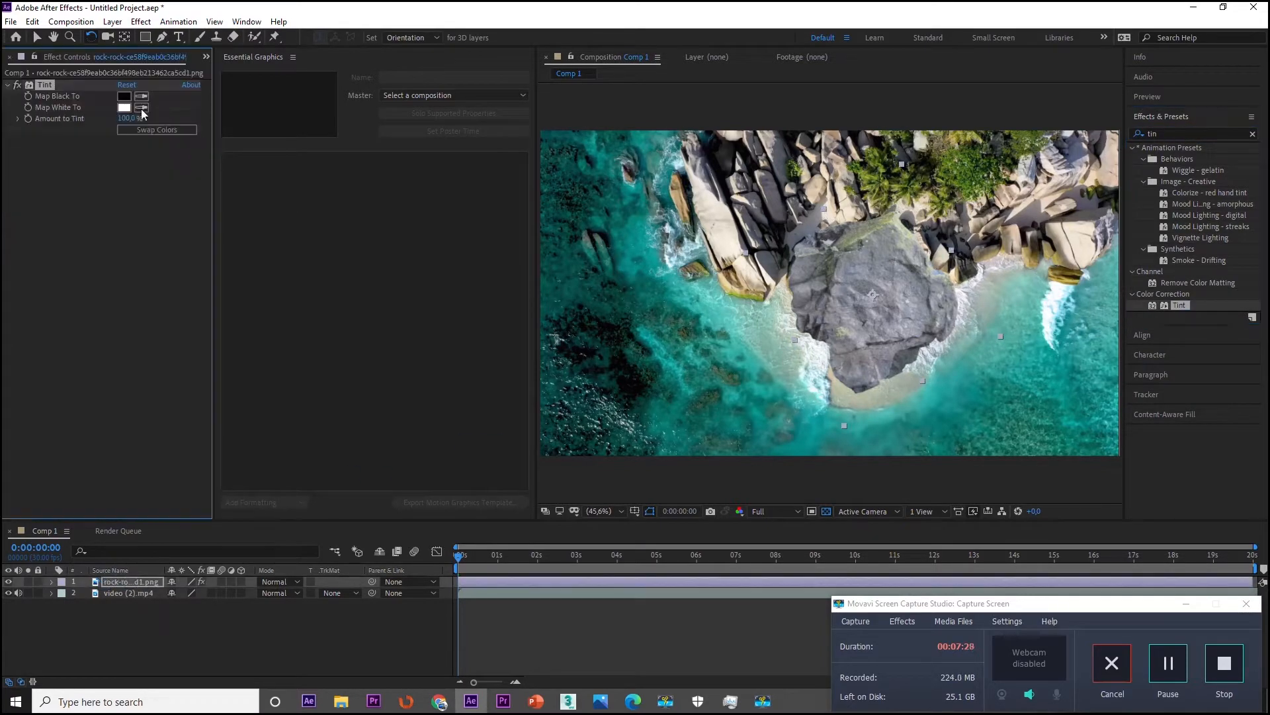
Step: Sample both Tint map colors from the pale beach rocks and set Amount to Tint to 5%
{"action": "left_click", "coordinate": [728, 230]}
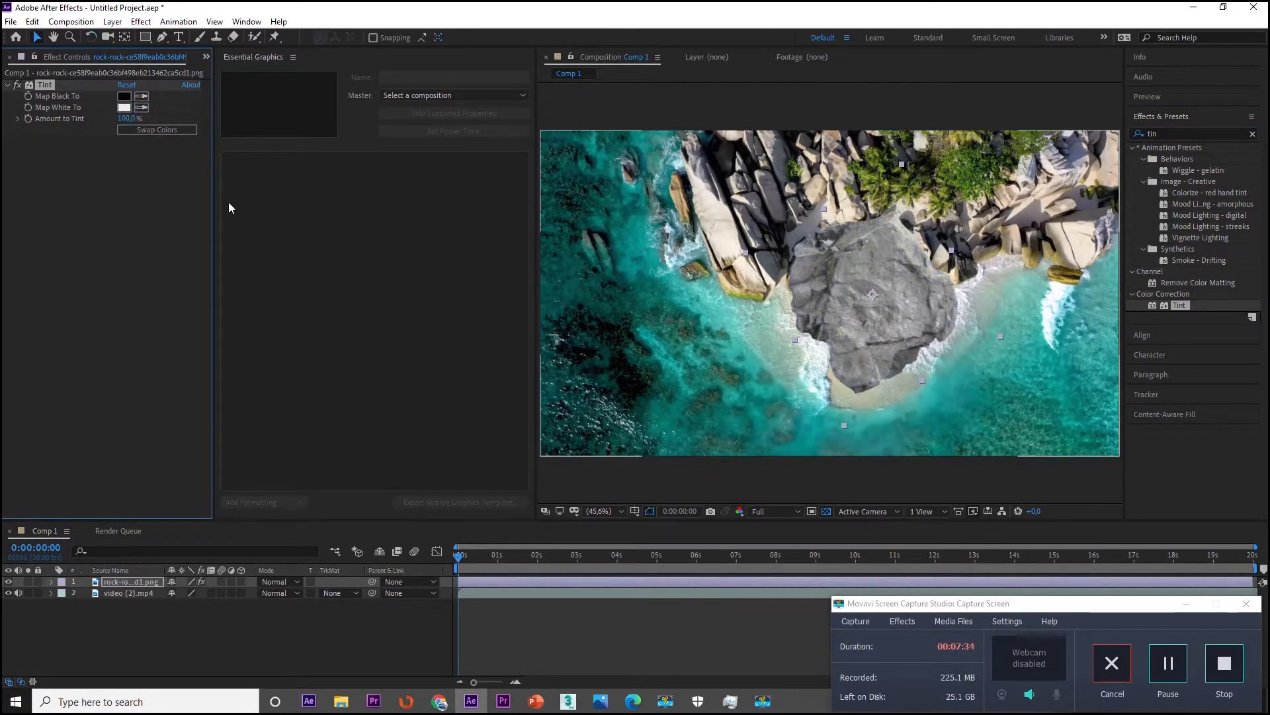
{"action": "left_click", "coordinate": [141, 98]}
{"action": "left_click", "coordinate": [746, 240]}
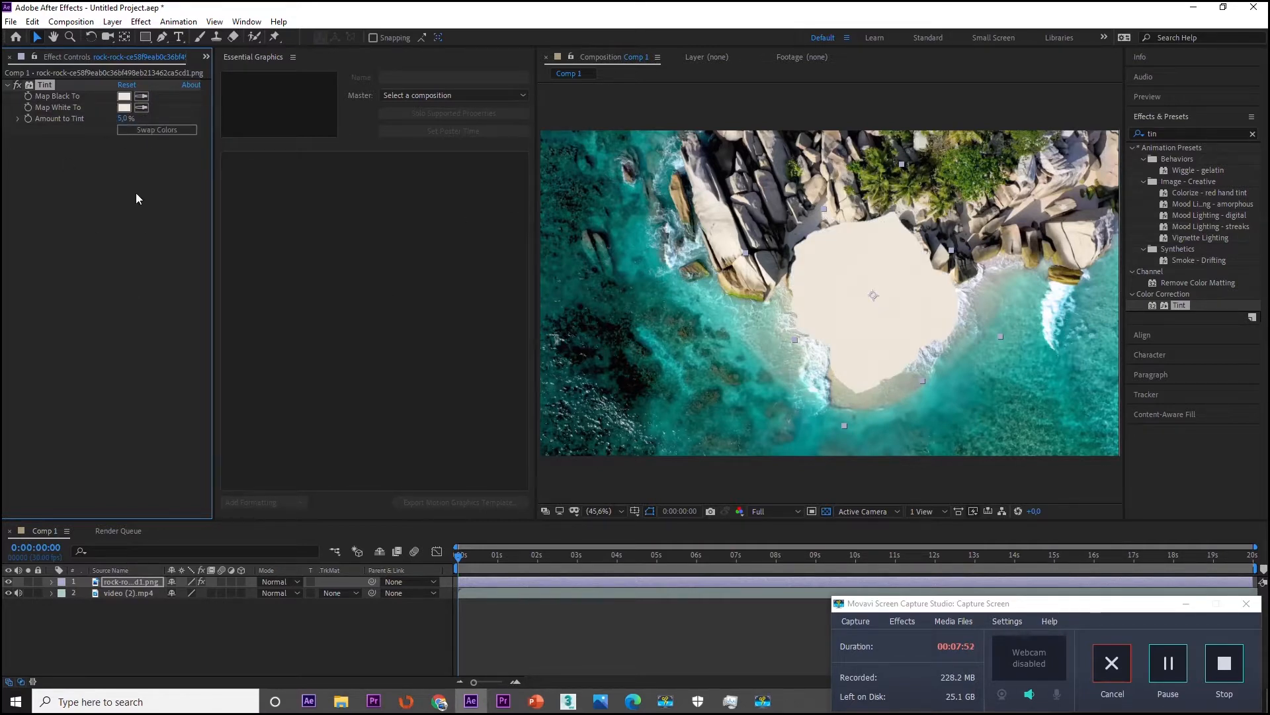
{"action": "left_click_drag", "start_coordinate": [121, 118], "coordinate": [137, 119]}
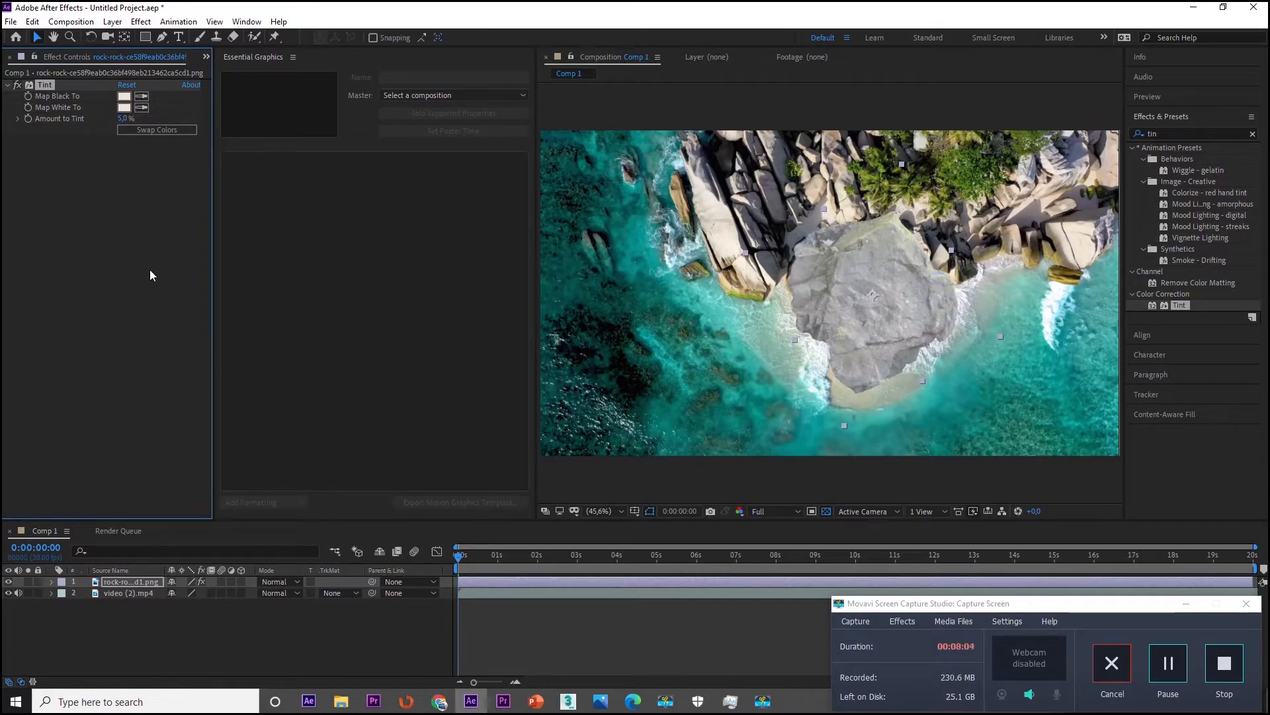
Step: Collapse the rock's Tint settings, widen that panel, and return to the project's footage list
{"action": "left_click", "coordinate": [75, 220]}
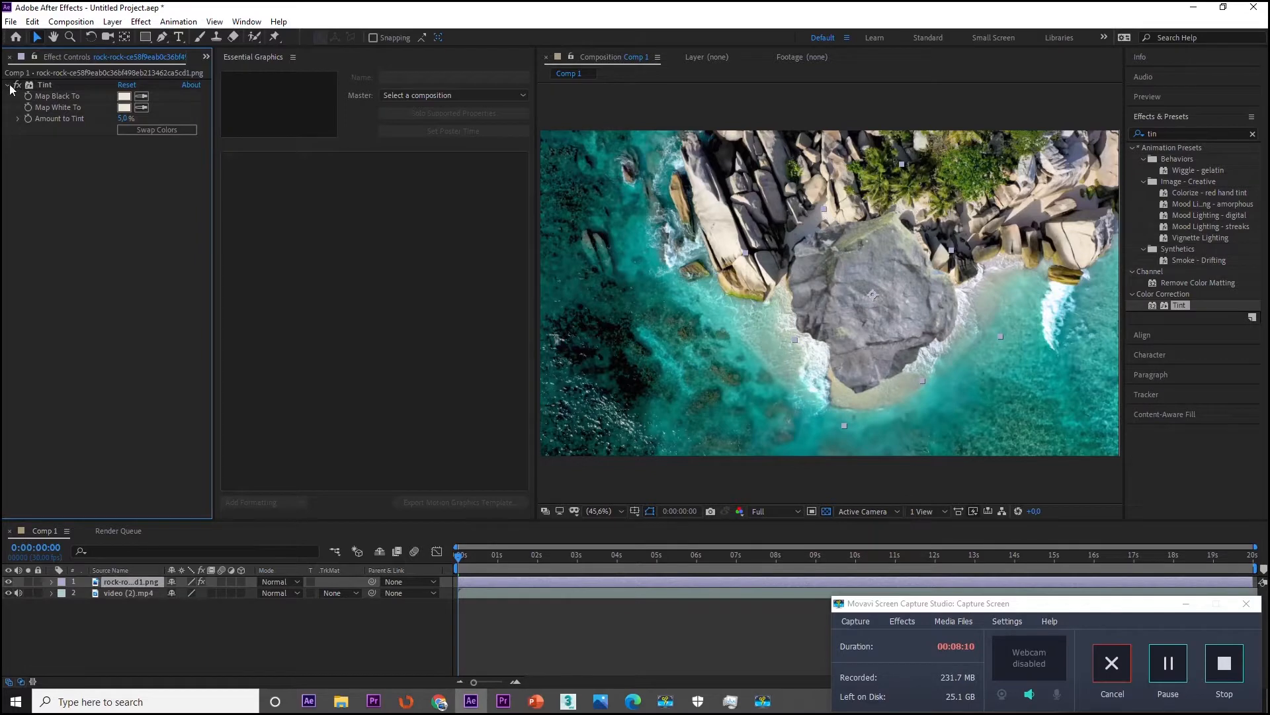
{"action": "left_click", "coordinate": [7, 85]}
{"action": "left_click_drag", "start_coordinate": [215, 159], "coordinate": [248, 158]}
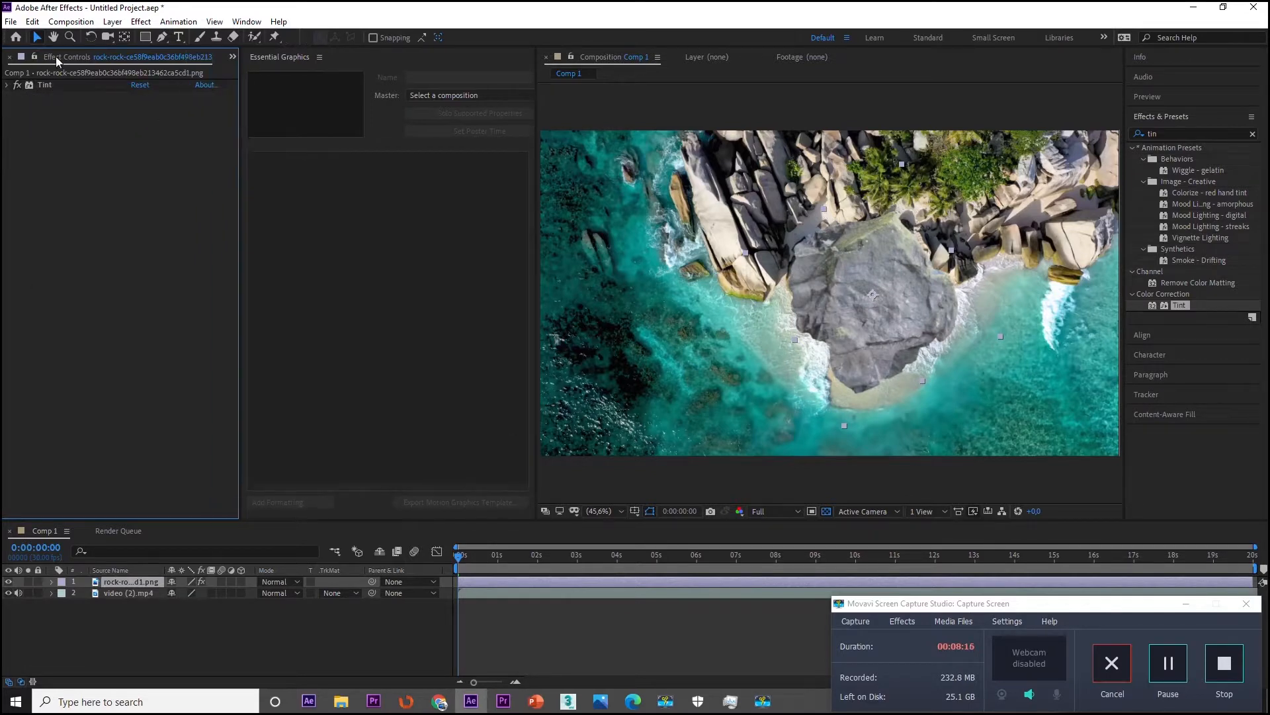
{"action": "left_click", "coordinate": [231, 57]}
{"action": "left_click", "coordinate": [22, 58]}
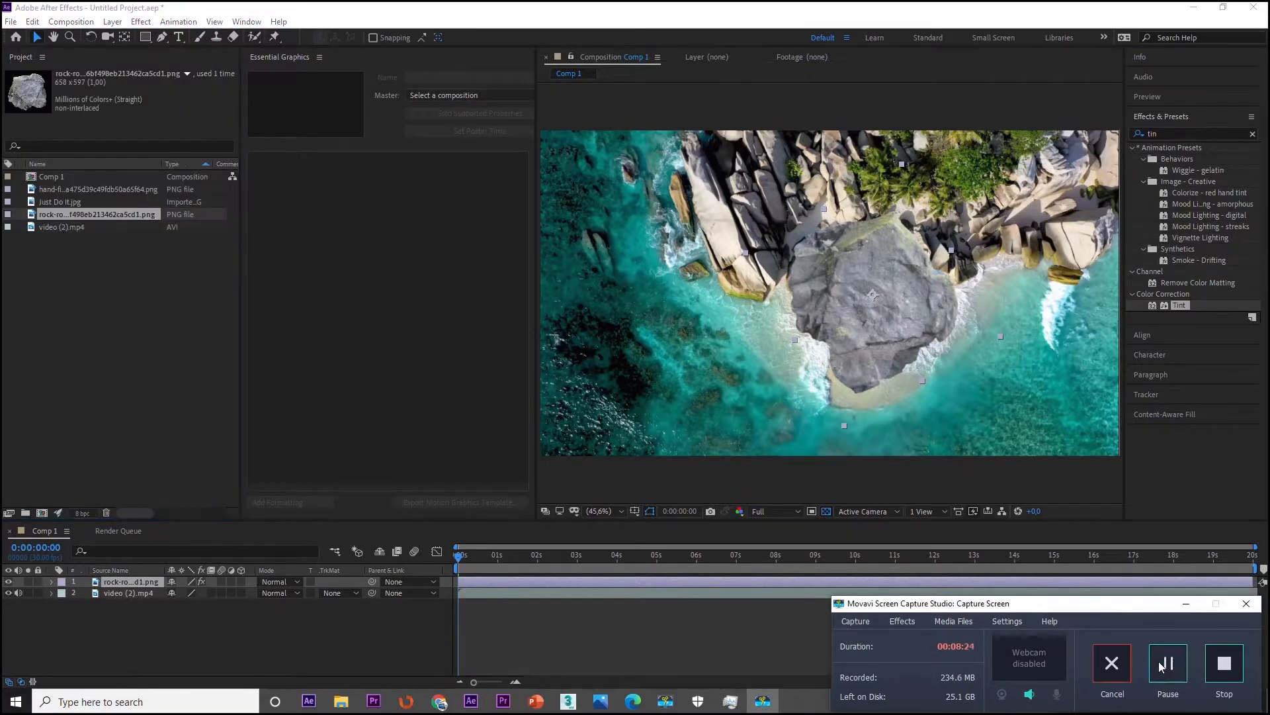
Step: Add Just Do It.jpg as the top layer, scale it to about 14%, and place it over the rock
{"action": "left_click", "coordinate": [60, 205]}
{"action": "left_click_drag", "start_coordinate": [152, 541], "coordinate": [133, 583]}
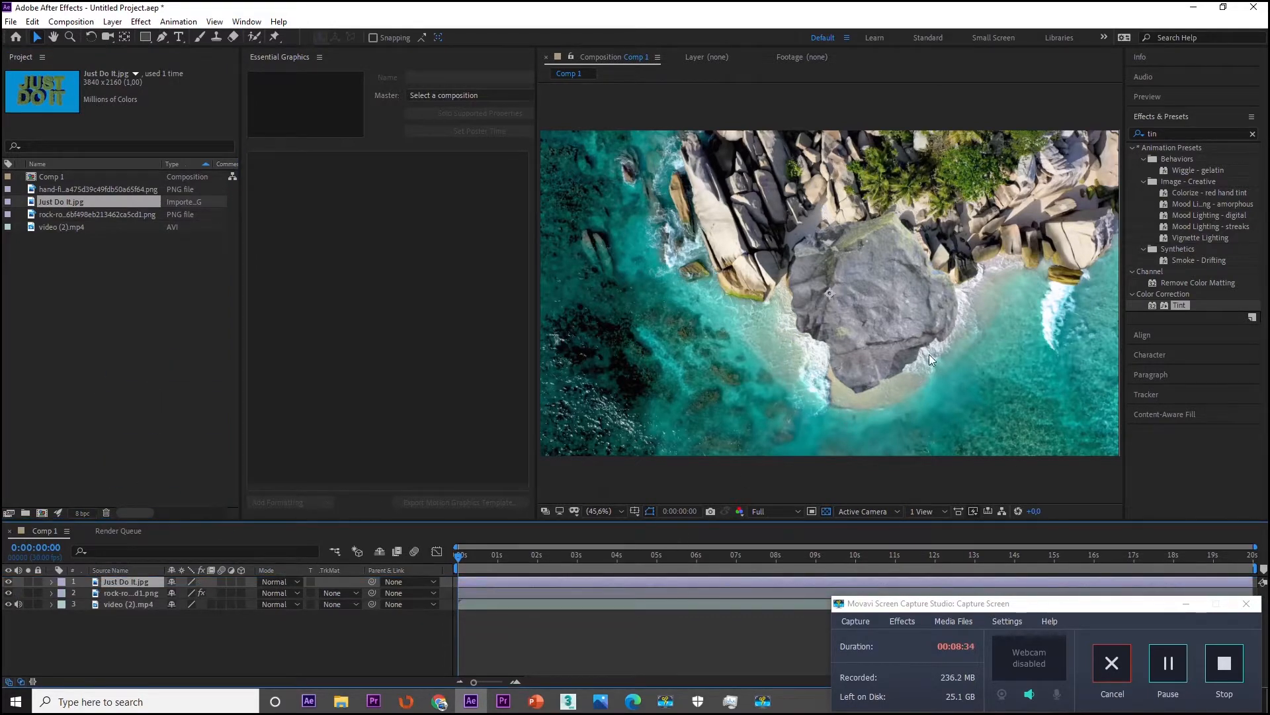
{"action": "left_click", "coordinate": [50, 584]}
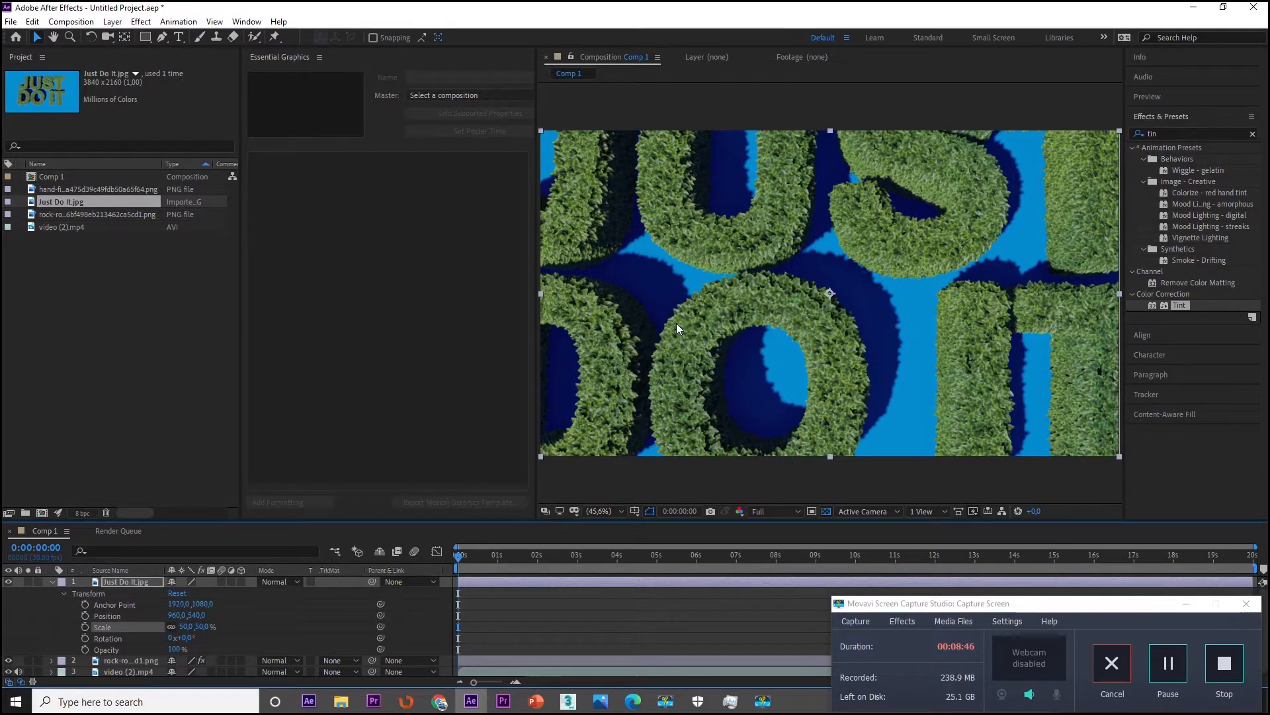
{"action": "left_click_drag", "start_coordinate": [1118, 132], "coordinate": [913, 270]}
Step: Find the Color Key effect and apply it to the Just Do It layer, sampling its blue background as Key Color
{"action": "left_click", "coordinate": [1165, 133]}
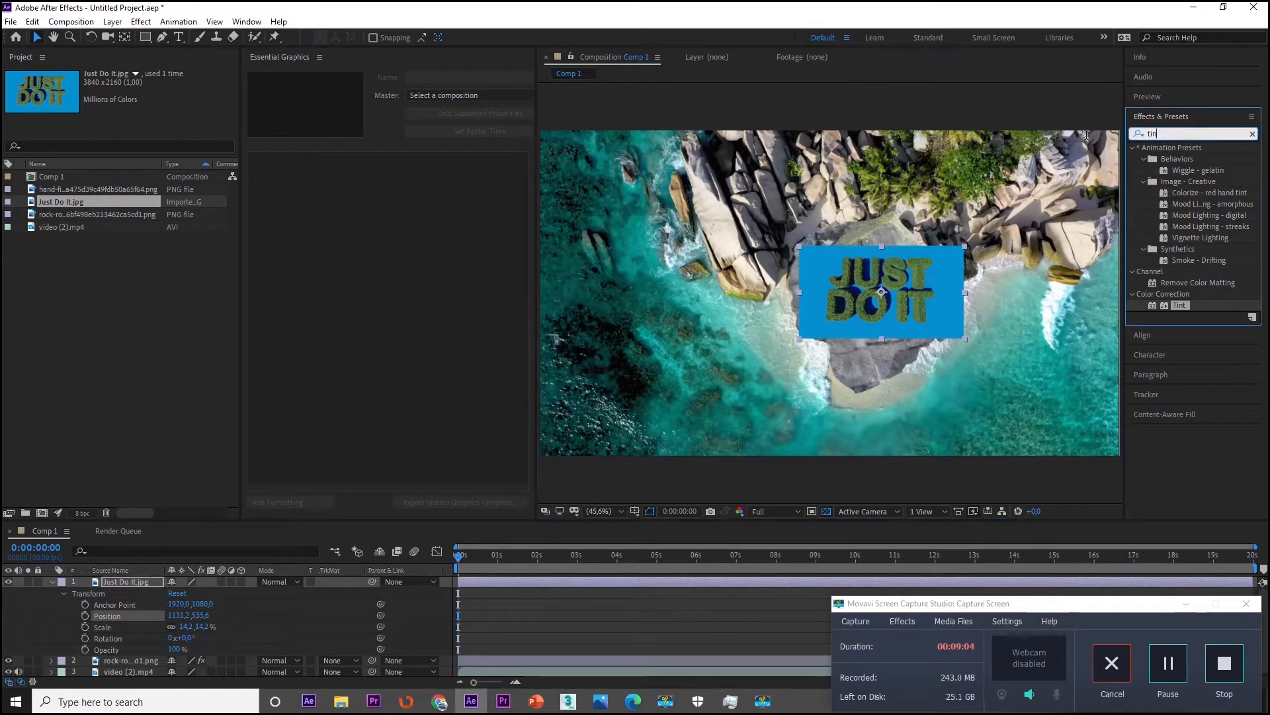
{"action": "key", "text": "BackSpace"}
{"action": "key", "text": "BackSpace"}
{"action": "key", "text": "BackSpace"}
{"action": "type", "text": "key"}
{"action": "left_click_drag", "start_coordinate": [1178, 316], "coordinate": [872, 296]}
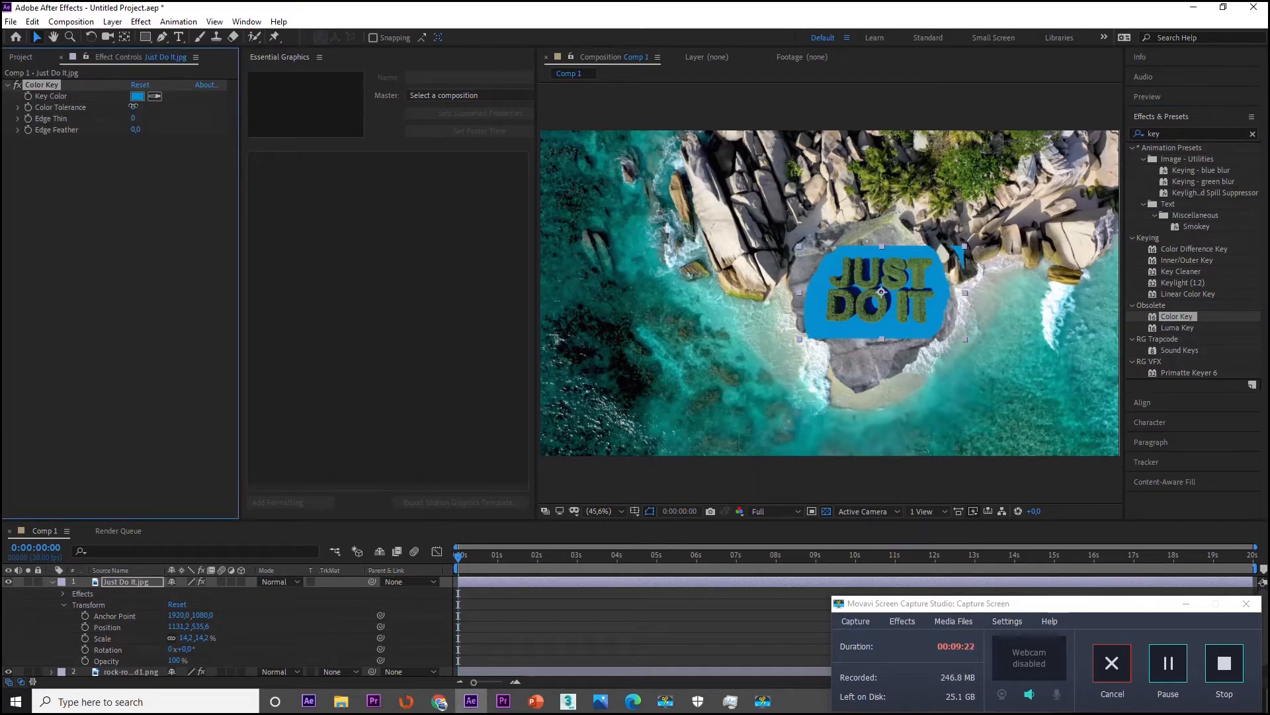
Step: Set the Color Key to Color Tolerance 107, Edge Thin 2 and Edge Feather 3
{"action": "left_click_drag", "start_coordinate": [133, 109], "coordinate": [146, 104]}
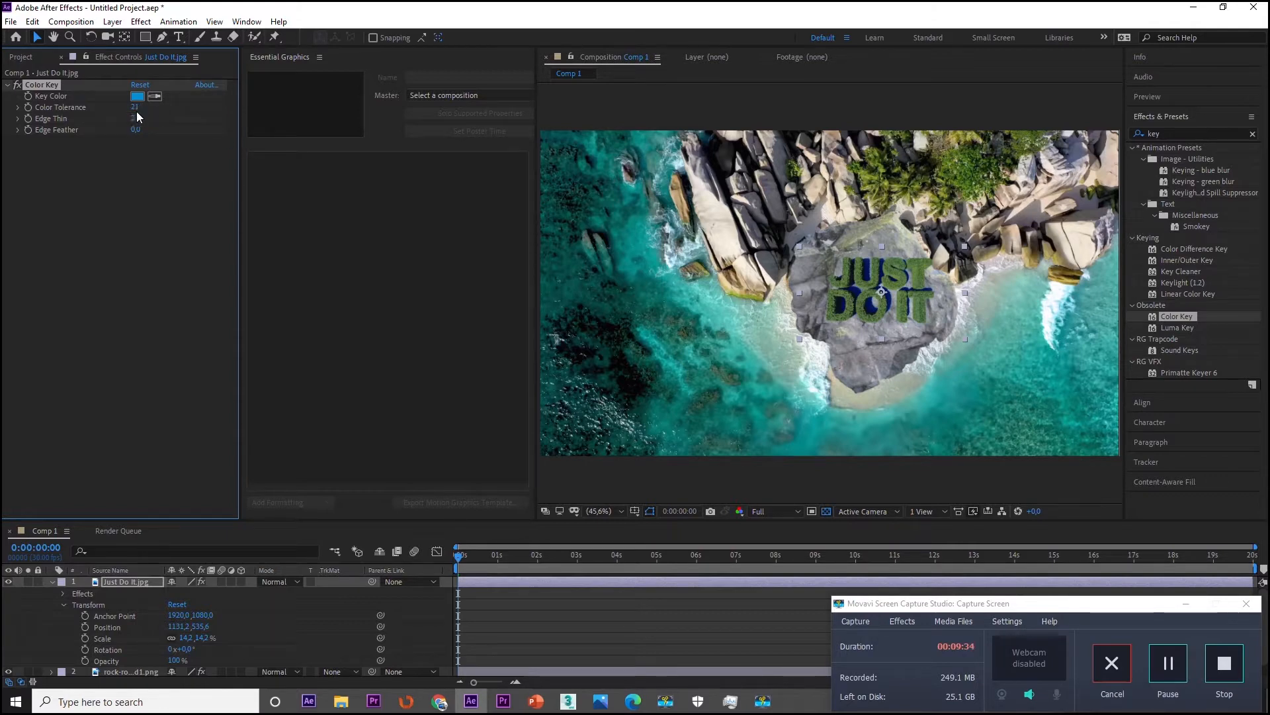
{"action": "left_click_drag", "start_coordinate": [136, 132], "coordinate": [154, 133]}
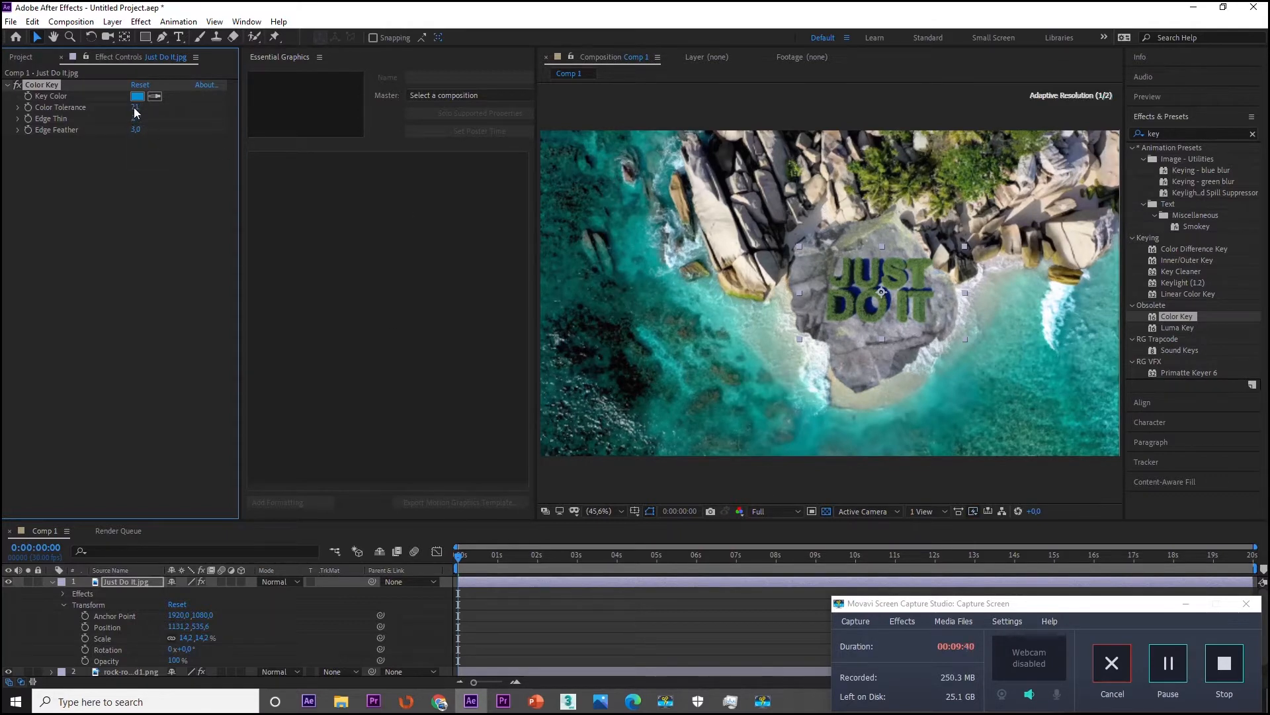
{"action": "left_click_drag", "start_coordinate": [218, 122], "coordinate": [207, 123]}
{"action": "scroll", "coordinate": [903, 295], "scroll_direction": "up", "scroll_amount": 3}
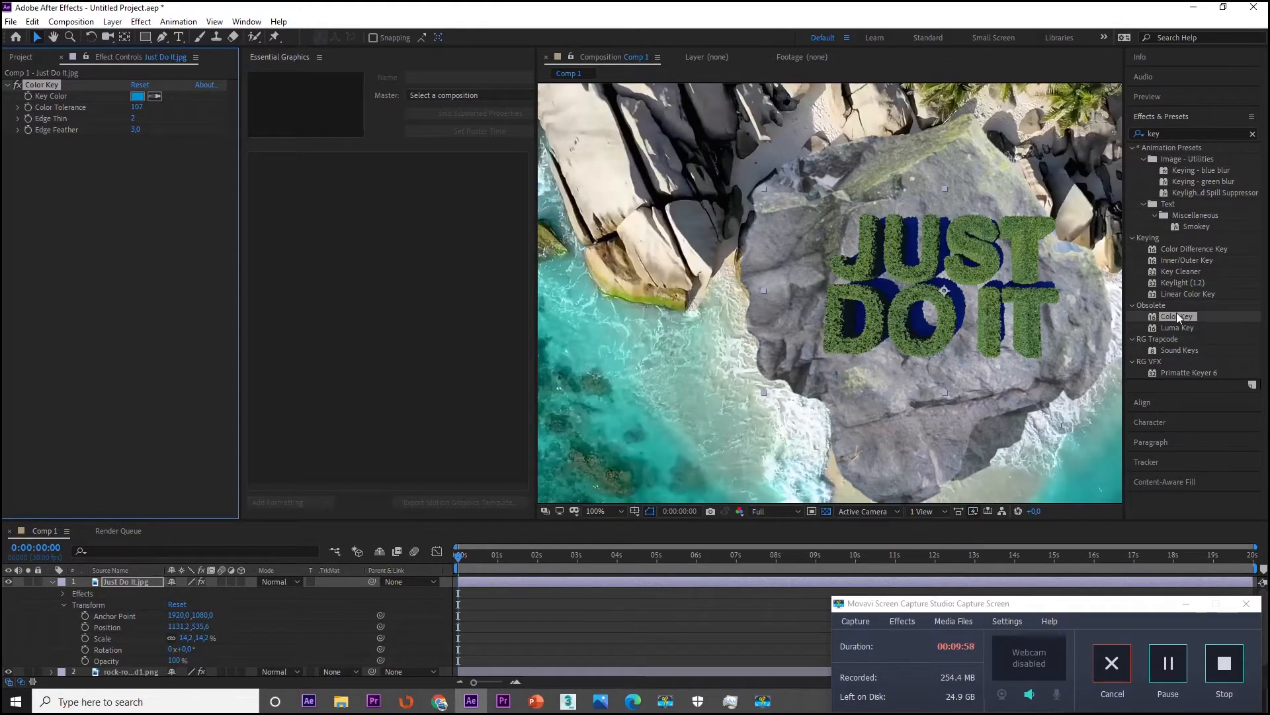
Step: Find the Change to Color effect and apply it to the Just Do It layer, sampling the dark blue letter shadow as From
{"action": "left_click", "coordinate": [1172, 134]}
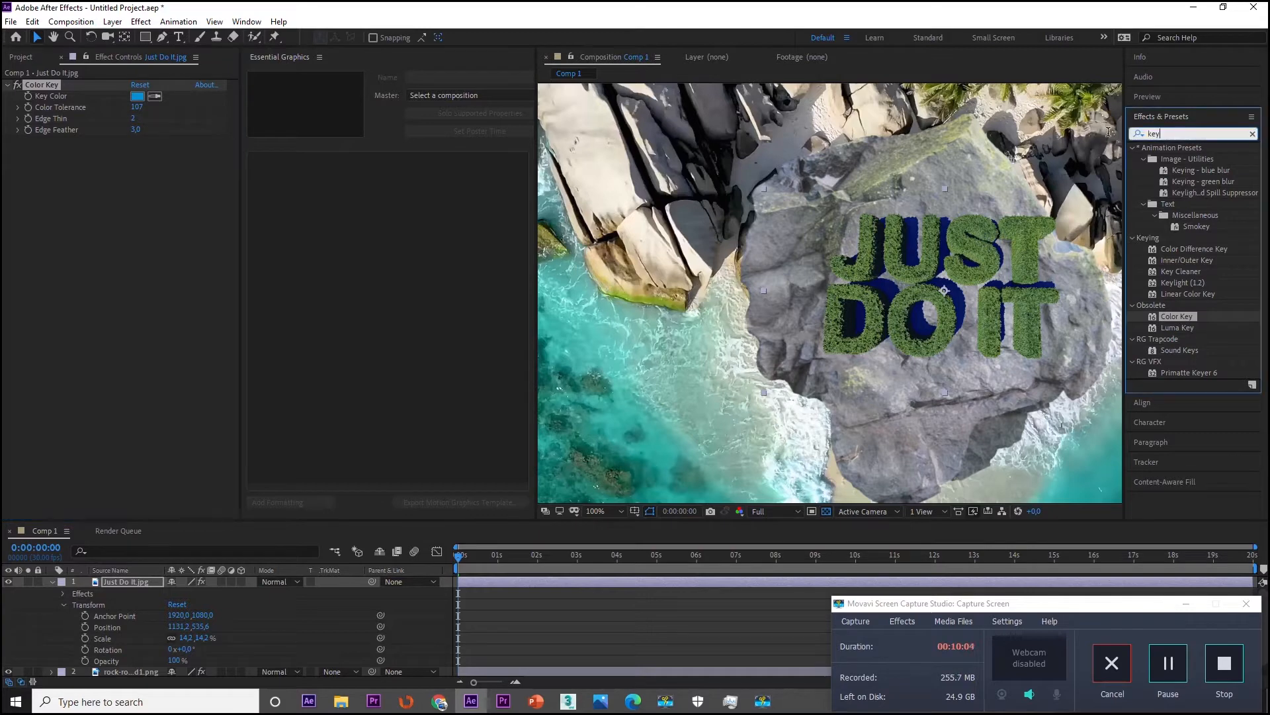
{"action": "key", "text": "BackSpace"}
{"action": "key", "text": "BackSpace"}
{"action": "key", "text": "BackSpace"}
{"action": "type", "text": "chan"}
{"action": "left_click_drag", "start_coordinate": [1188, 328], "coordinate": [110, 251]}
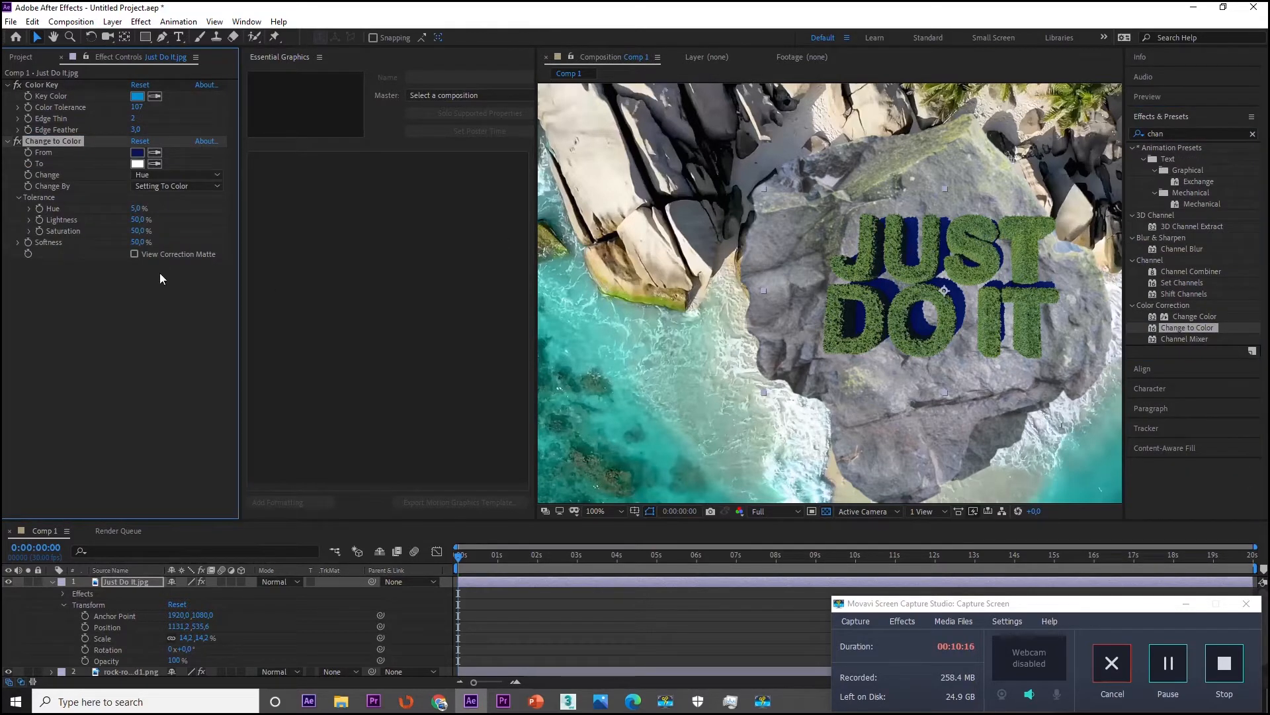
Step: Set the Change to Color effect's To color to near-black and Change to Hue & Lightness, and collapse its settings
{"action": "left_click", "coordinate": [167, 175]}
{"action": "left_click", "coordinate": [177, 221]}
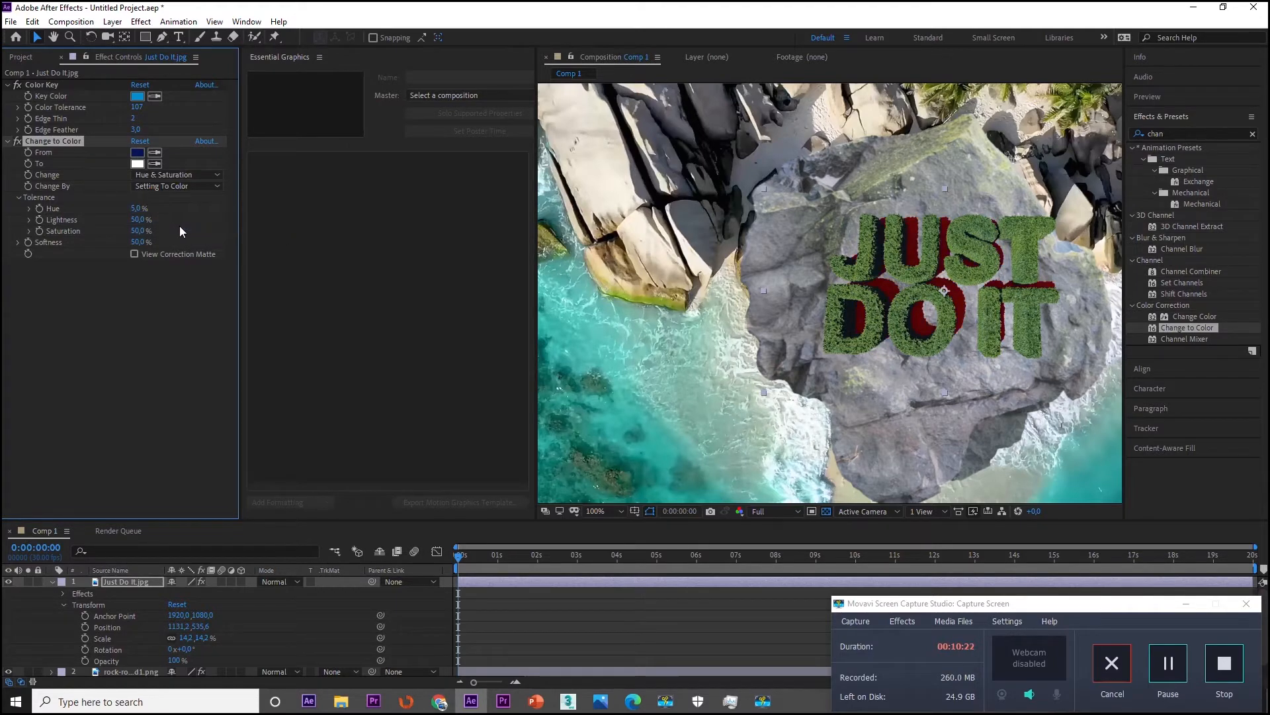
{"action": "left_click", "coordinate": [139, 165]}
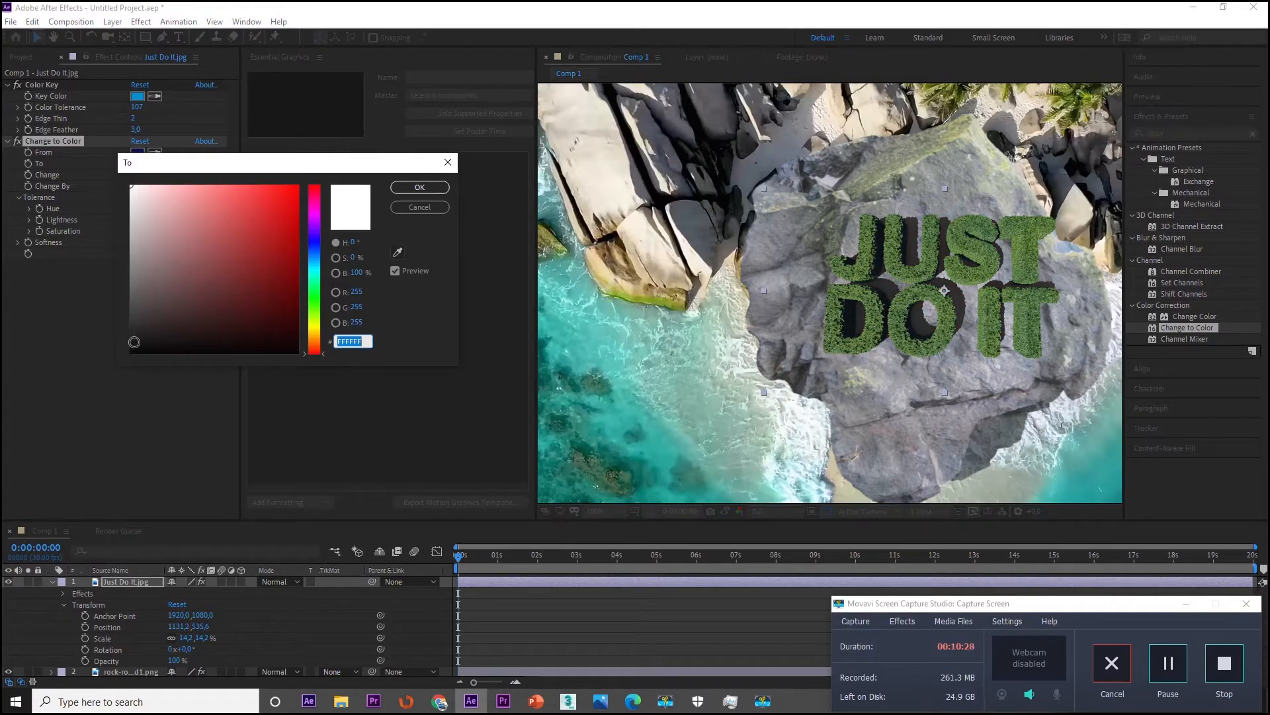
{"action": "left_click", "coordinate": [135, 342]}
{"action": "key", "text": "Return"}
{"action": "left_click", "coordinate": [186, 174]}
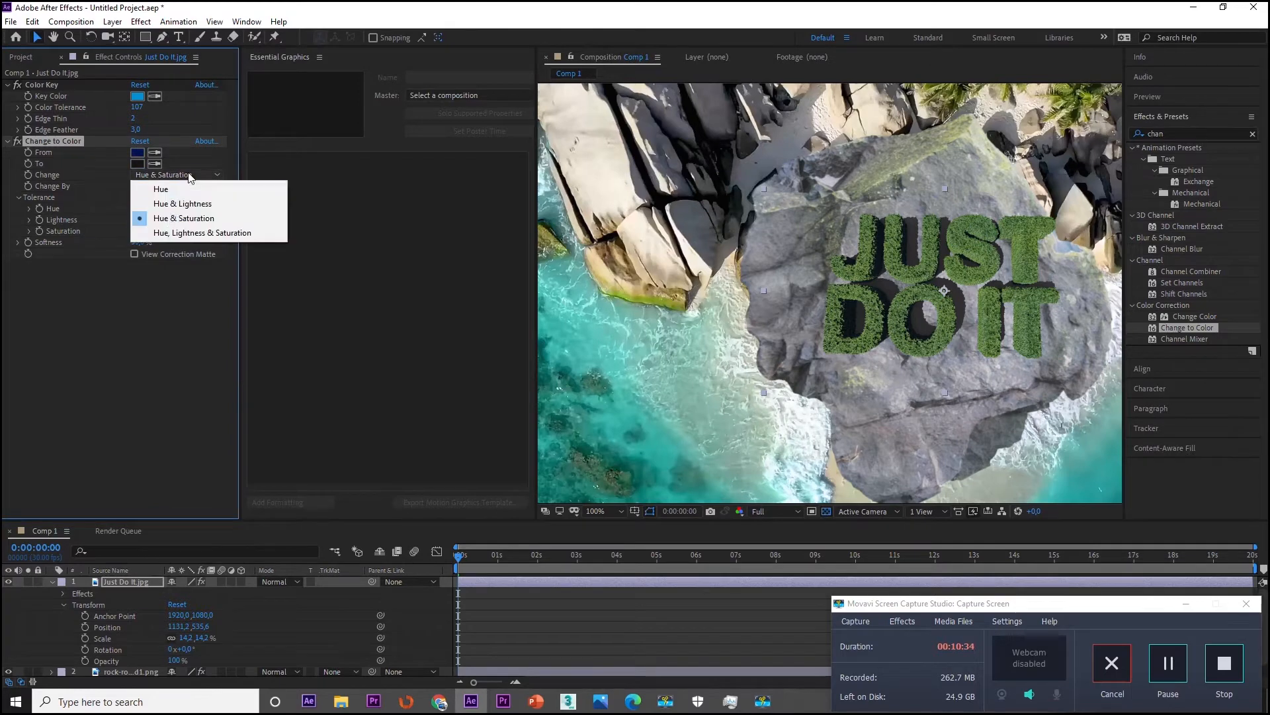
{"action": "left_click", "coordinate": [176, 206]}
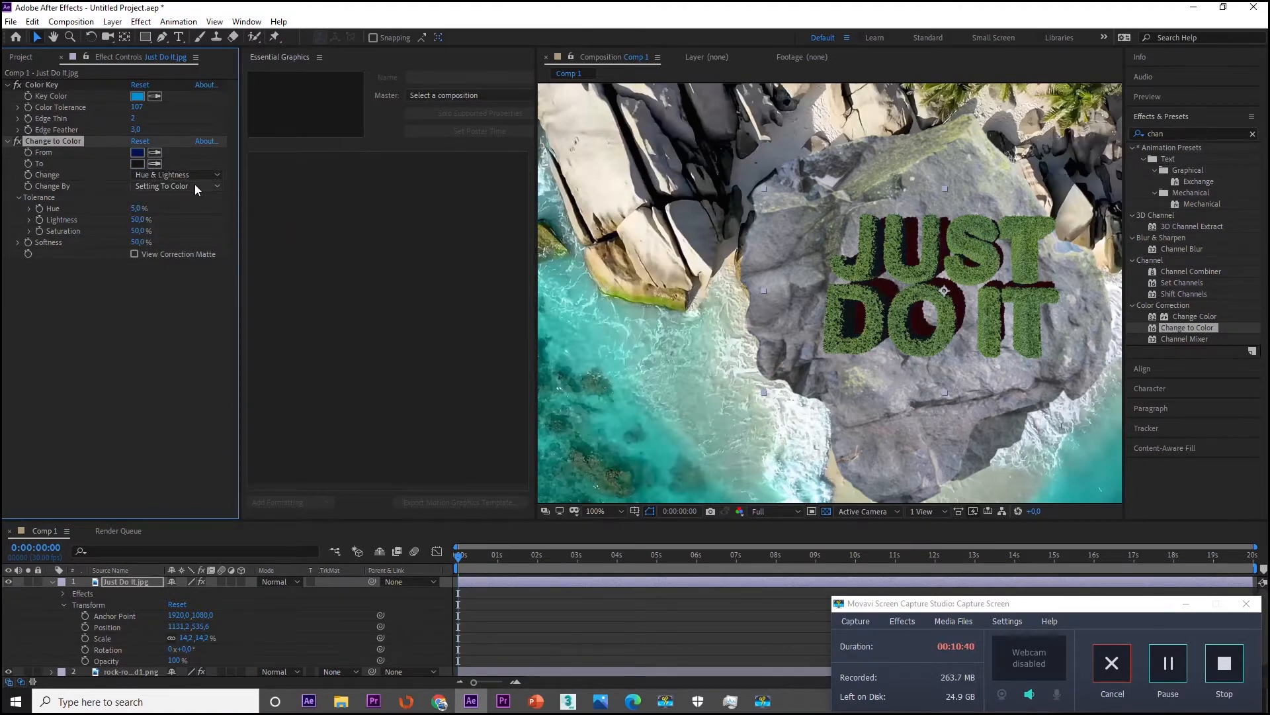
{"action": "scroll", "coordinate": [898, 291], "scroll_direction": "down", "scroll_amount": 2}
{"action": "left_click", "coordinate": [8, 141]}
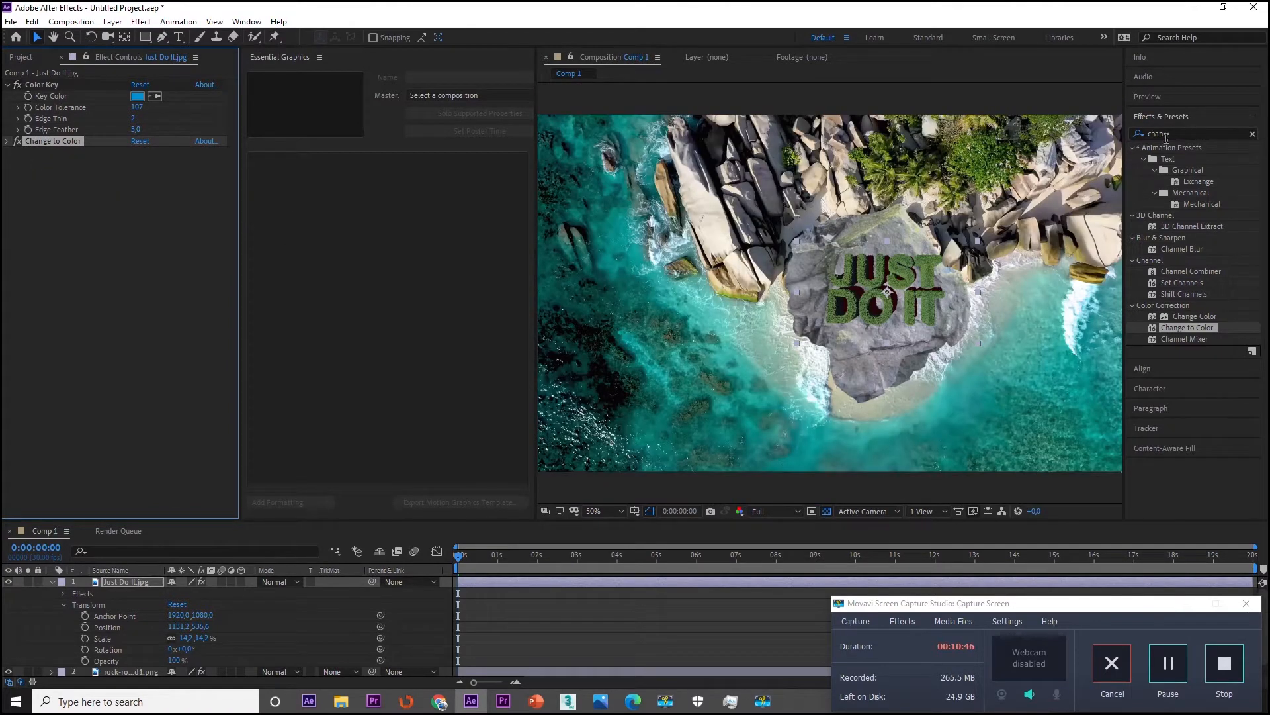
Step: Find the Drop Shadow effect, collapse the Just Do It layer, and apply the effect to the rock layer
{"action": "left_click", "coordinate": [1259, 156]}
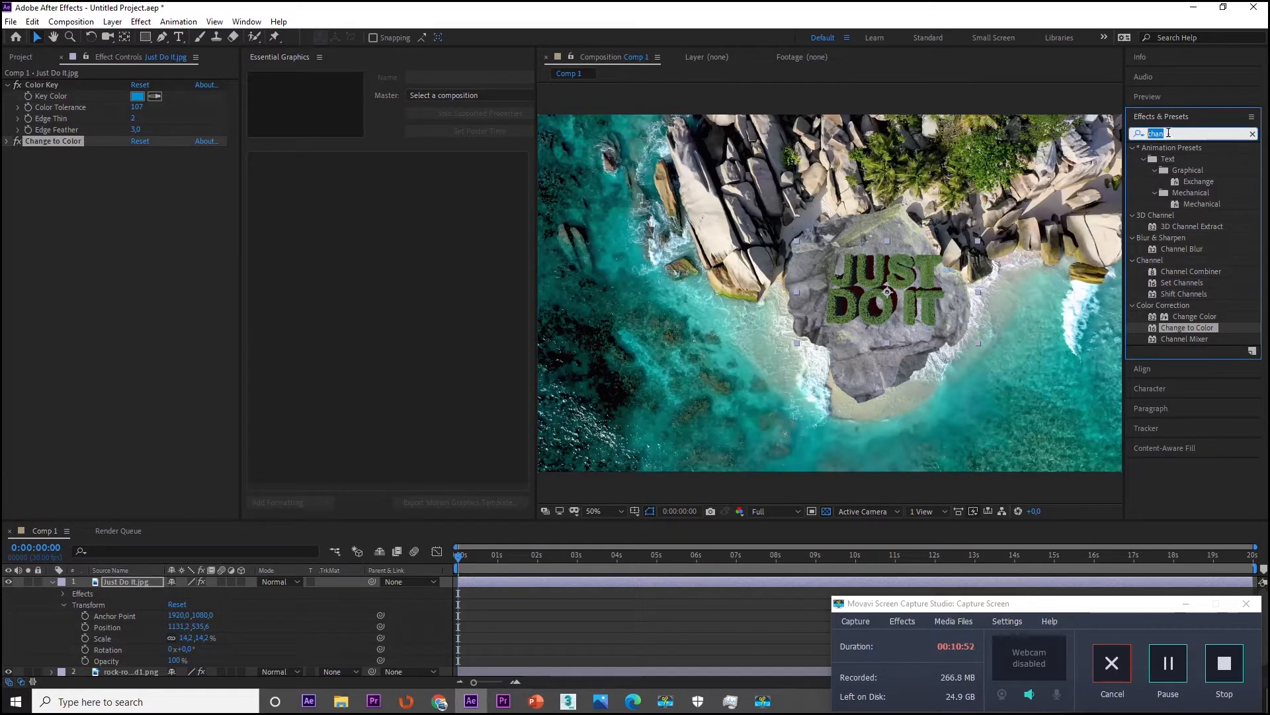
{"action": "type", "text": "drop"}
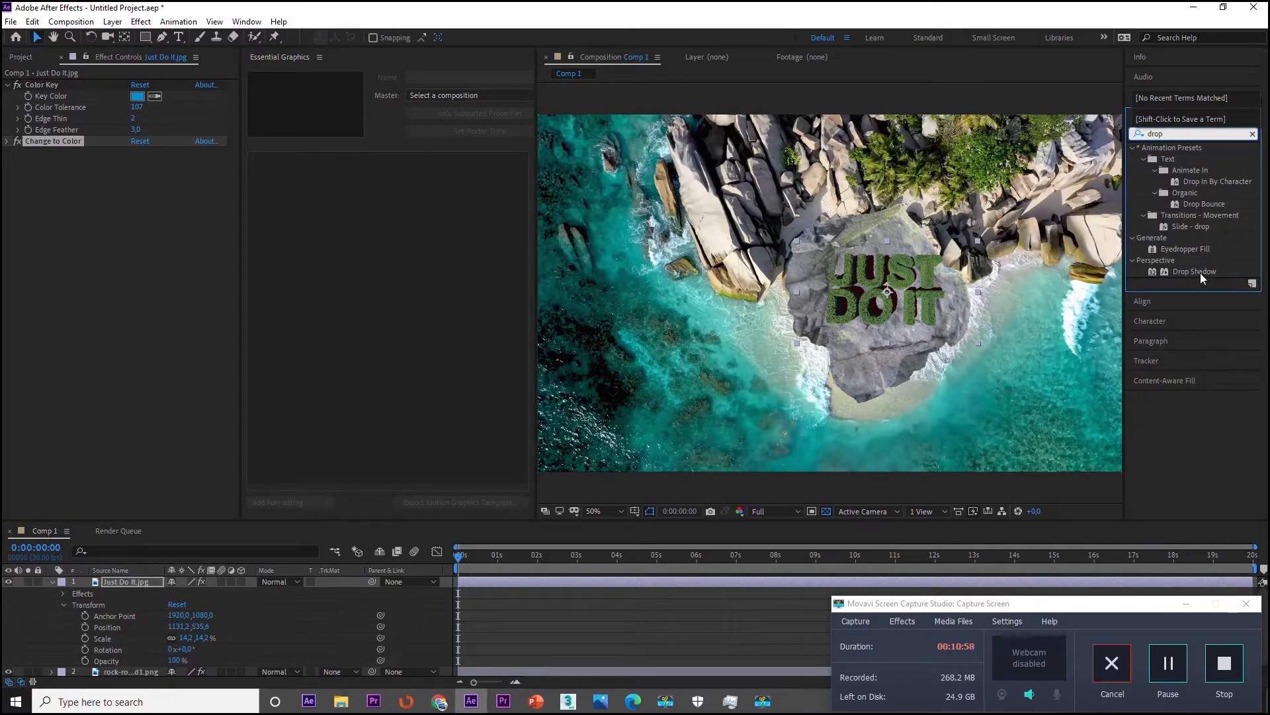
{"action": "left_click_drag", "start_coordinate": [1201, 274], "coordinate": [153, 607]}
{"action": "left_click", "coordinate": [51, 583]}
{"action": "left_click", "coordinate": [51, 582]}
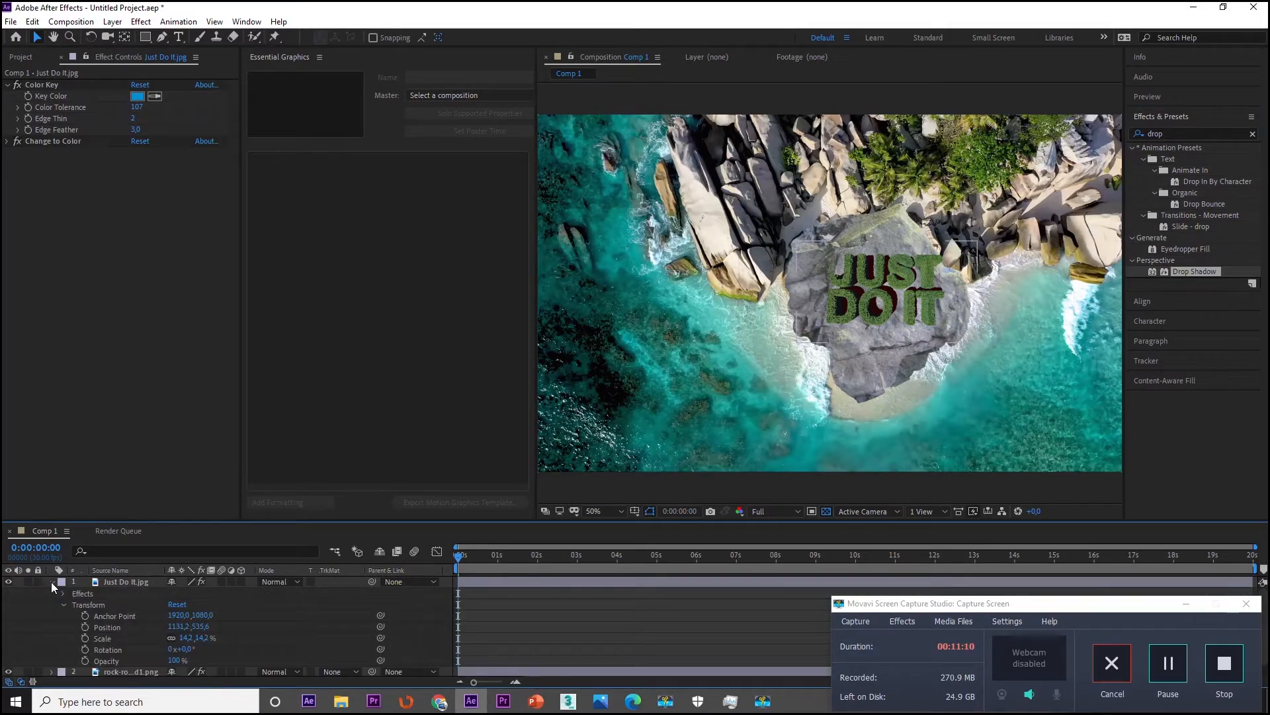
{"action": "left_click", "coordinate": [51, 582]}
{"action": "left_click_drag", "start_coordinate": [1201, 272], "coordinate": [141, 594]}
{"action": "left_click_drag", "start_coordinate": [151, 194], "coordinate": [153, 195]}
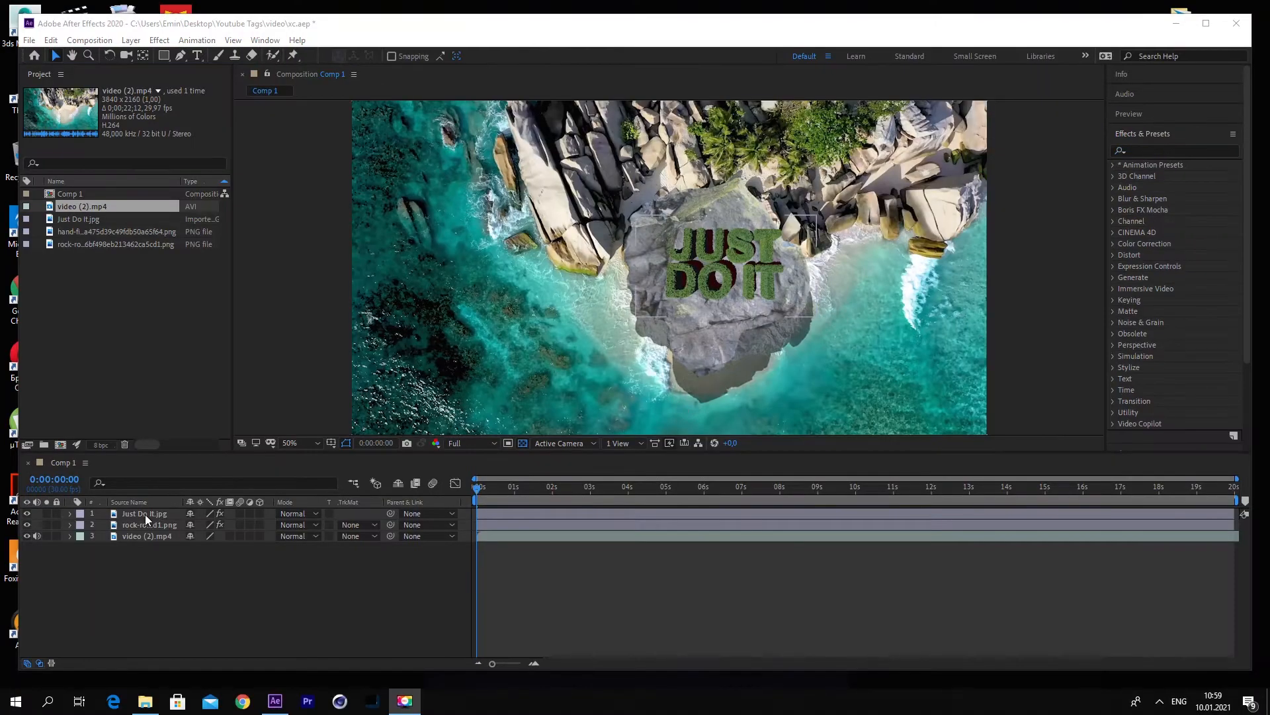
Step: Switch to a workspace layout that shows the effect controls and color info alongside the composition
{"action": "left_click", "coordinate": [147, 524]}
{"action": "left_click_drag", "start_coordinate": [234, 107], "coordinate": [263, 117]}
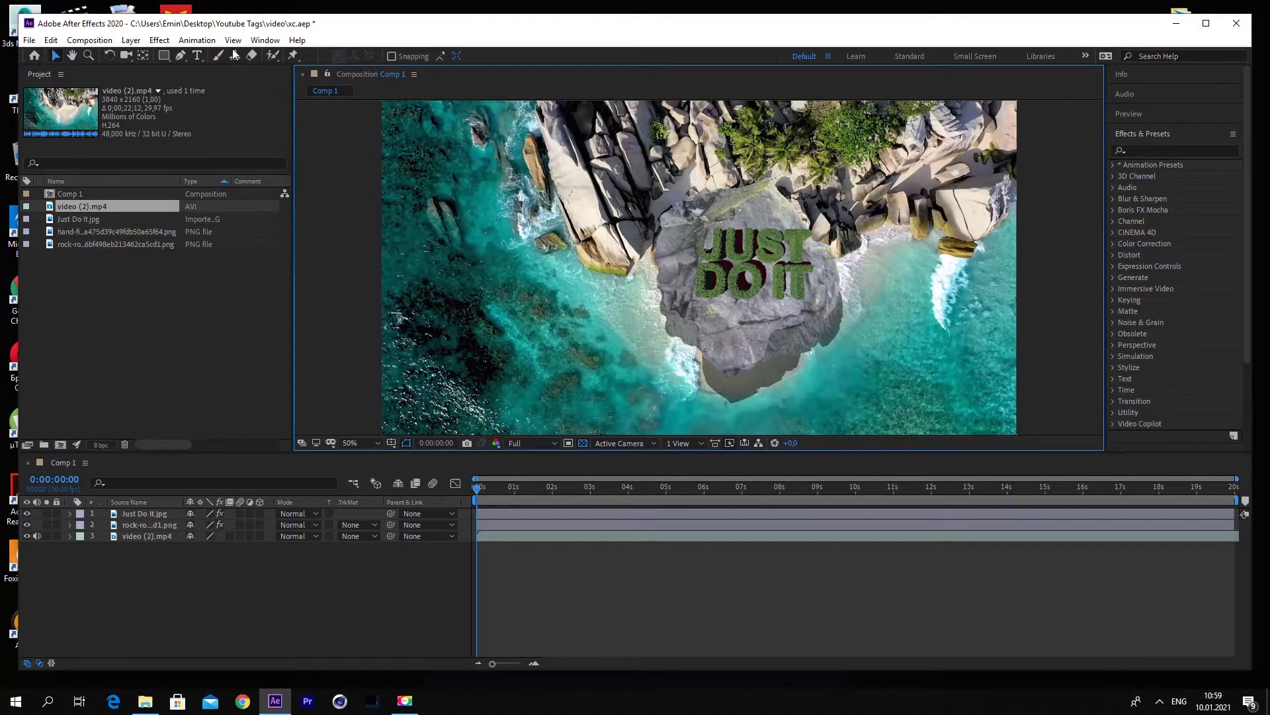
{"action": "left_click", "coordinate": [266, 40]}
{"action": "mouse_move", "coordinate": [410, 55]}
{"action": "left_click", "coordinate": [609, 114]}
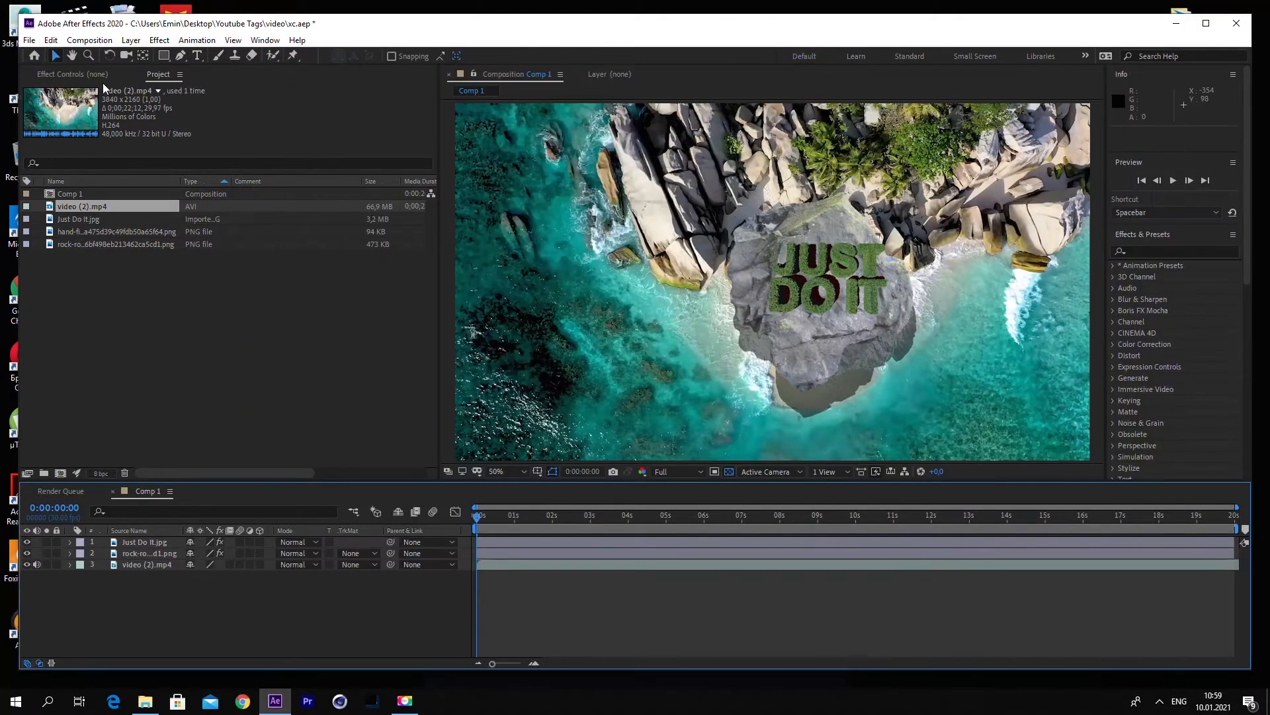
Step: Set the rock's Drop Shadow to 69% opacity, -12° direction, distance 93 and softness 41, and preview the video
{"action": "mouse_move", "coordinate": [259, 212]}
{"action": "left_mouse_down"}
{"action": "mouse_move", "coordinate": [281, 239]}
{"action": "mouse_move", "coordinate": [259, 231]}
{"action": "left_mouse_up"}
{"action": "left_click_drag", "start_coordinate": [245, 182], "coordinate": [274, 183]}
{"action": "left_click_drag", "start_coordinate": [249, 244], "coordinate": [240, 240]}
{"action": "key", "text": "space"}
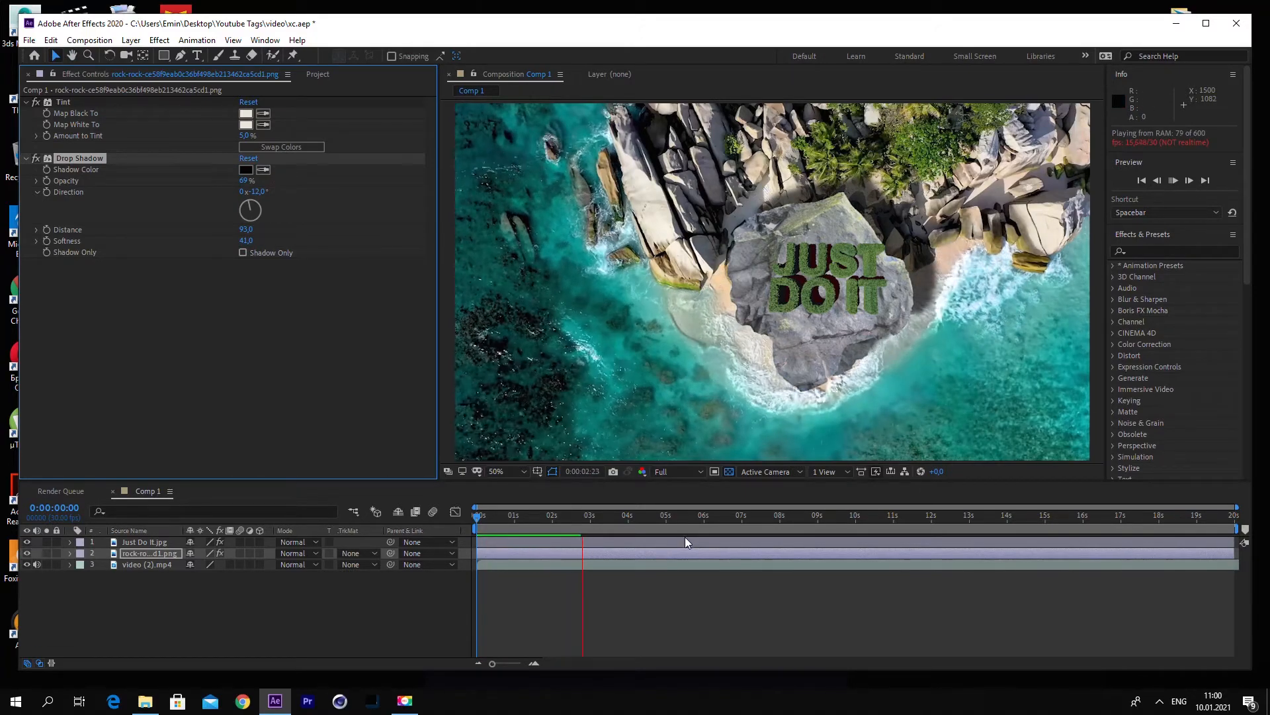
{"action": "left_click", "coordinate": [566, 533]}
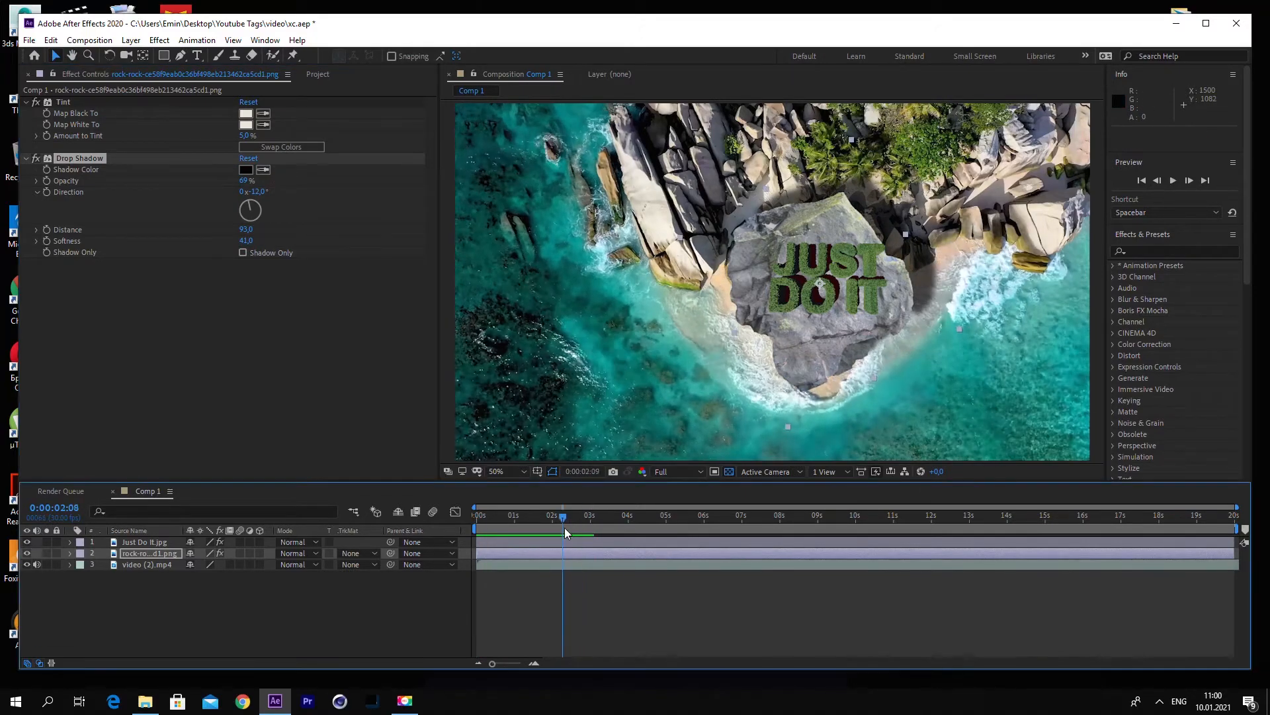
Step: Rotate the rock layer slightly counterclockwise and preview the composition
{"action": "double_click", "coordinate": [146, 541]}
{"action": "left_click", "coordinate": [503, 76]}
{"action": "left_click", "coordinate": [161, 554]}
{"action": "left_click", "coordinate": [110, 56]}
{"action": "left_click_drag", "start_coordinate": [796, 348], "coordinate": [807, 350]}
{"action": "key", "text": "space"}
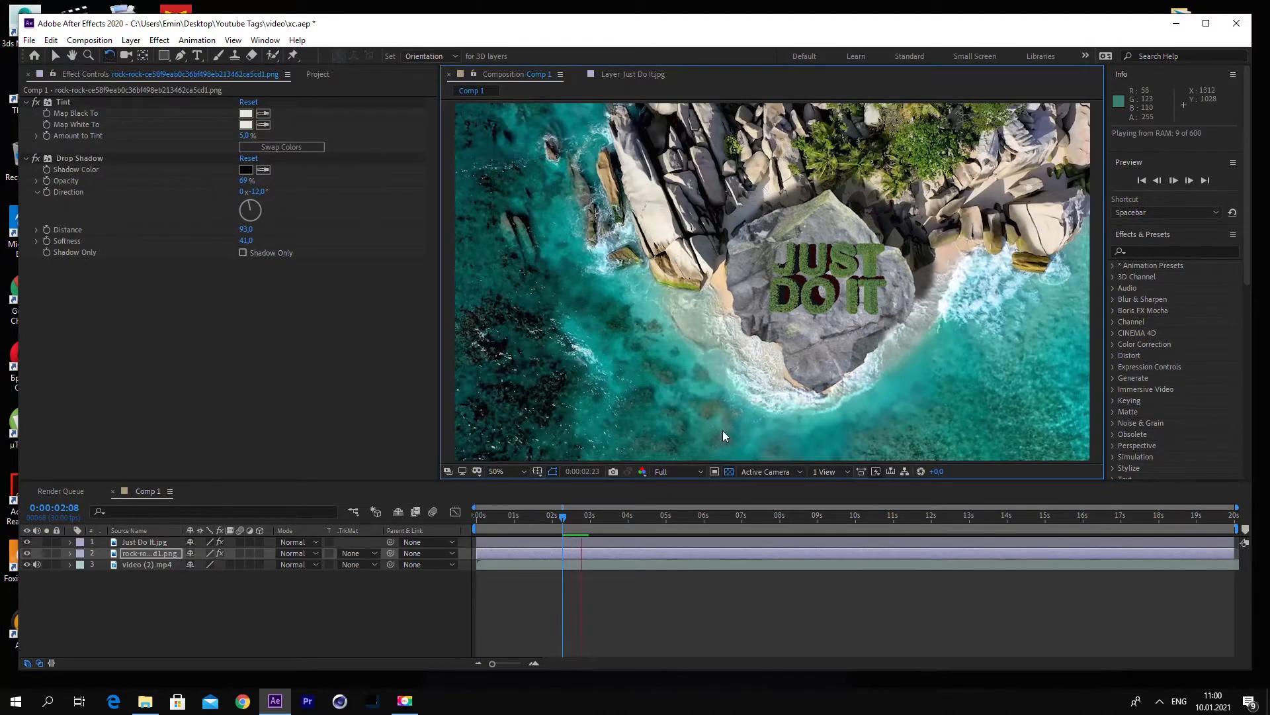
Step: Move the Just Do It layer on the rock to position about 1095, 564 and check its fit up close
{"action": "left_click", "coordinate": [655, 542]}
{"action": "key", "text": "v"}
{"action": "left_click_drag", "start_coordinate": [856, 252], "coordinate": [844, 262]}
{"action": "key", "text": "period"}
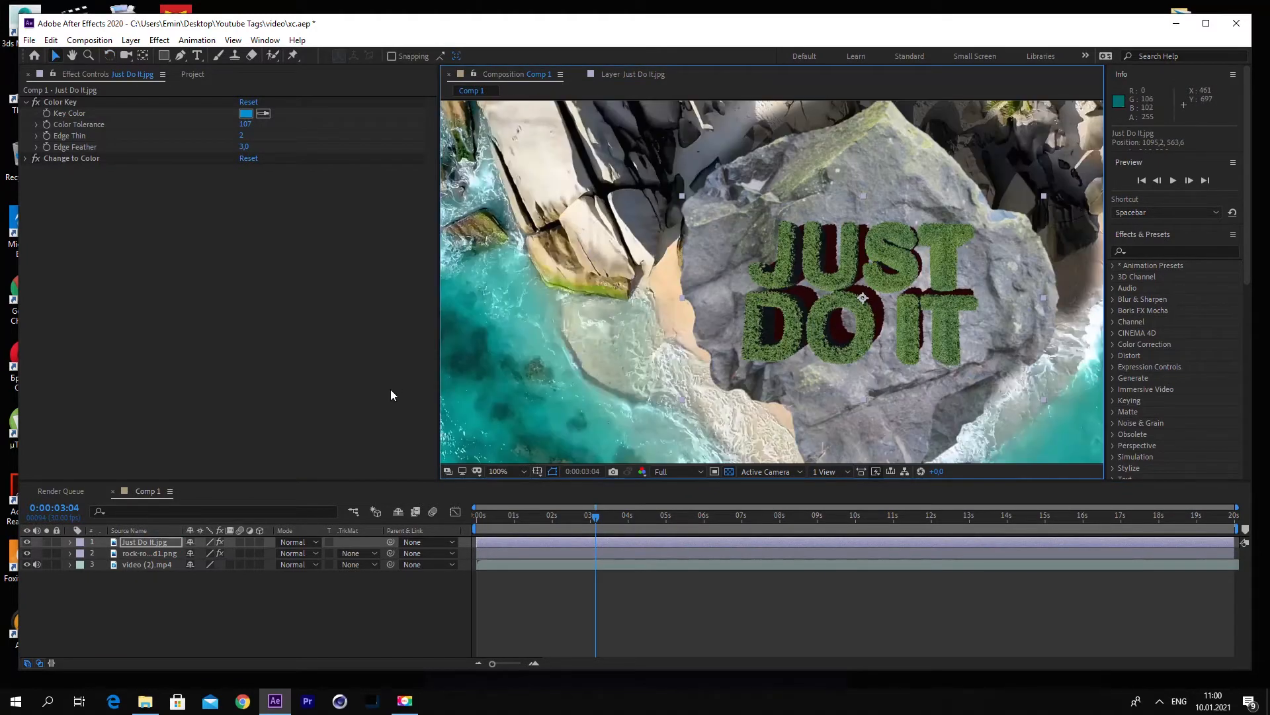
{"action": "key", "text": "comma"}
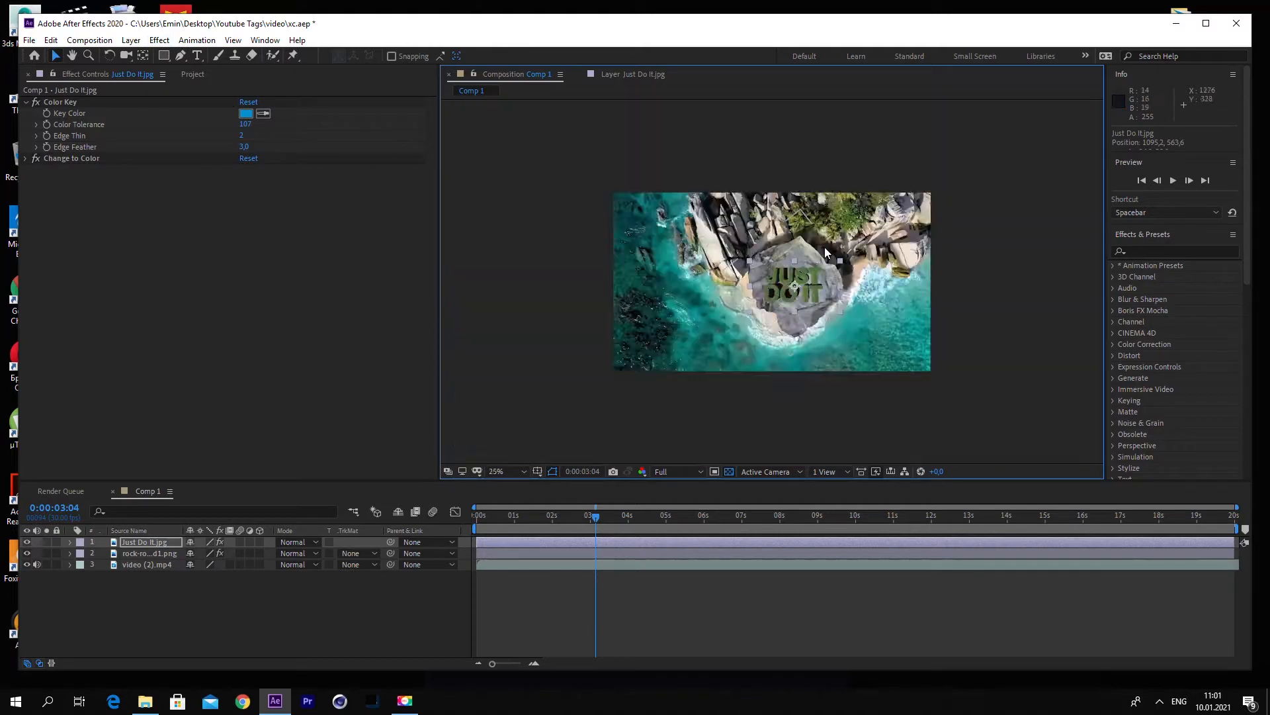
Step: Apply Brightness & Contrast to the Just Do It layer with Brightness 26 and Contrast 23
{"action": "left_click", "coordinate": [1148, 252]}
{"action": "type", "text": "br"}
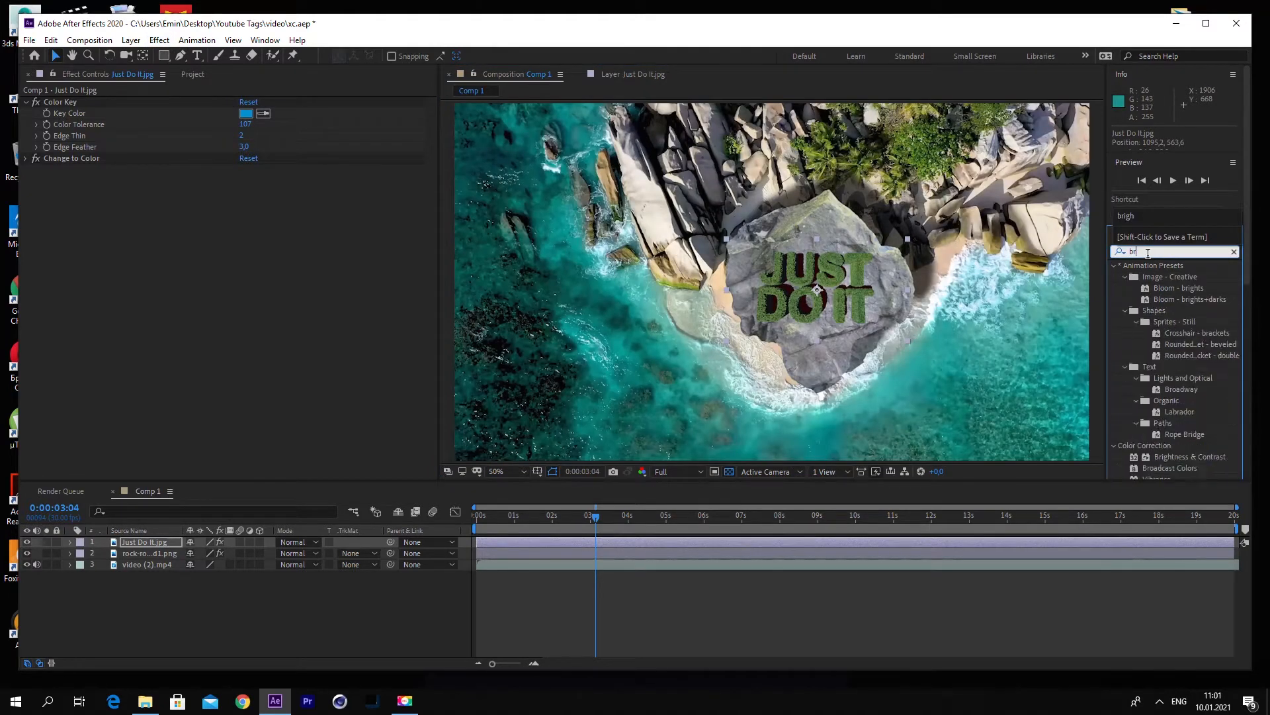
{"action": "left_click", "coordinate": [1126, 200]}
{"action": "left_click_drag", "start_coordinate": [1184, 322], "coordinate": [156, 534]}
{"action": "left_click_drag", "start_coordinate": [243, 181], "coordinate": [257, 188]}
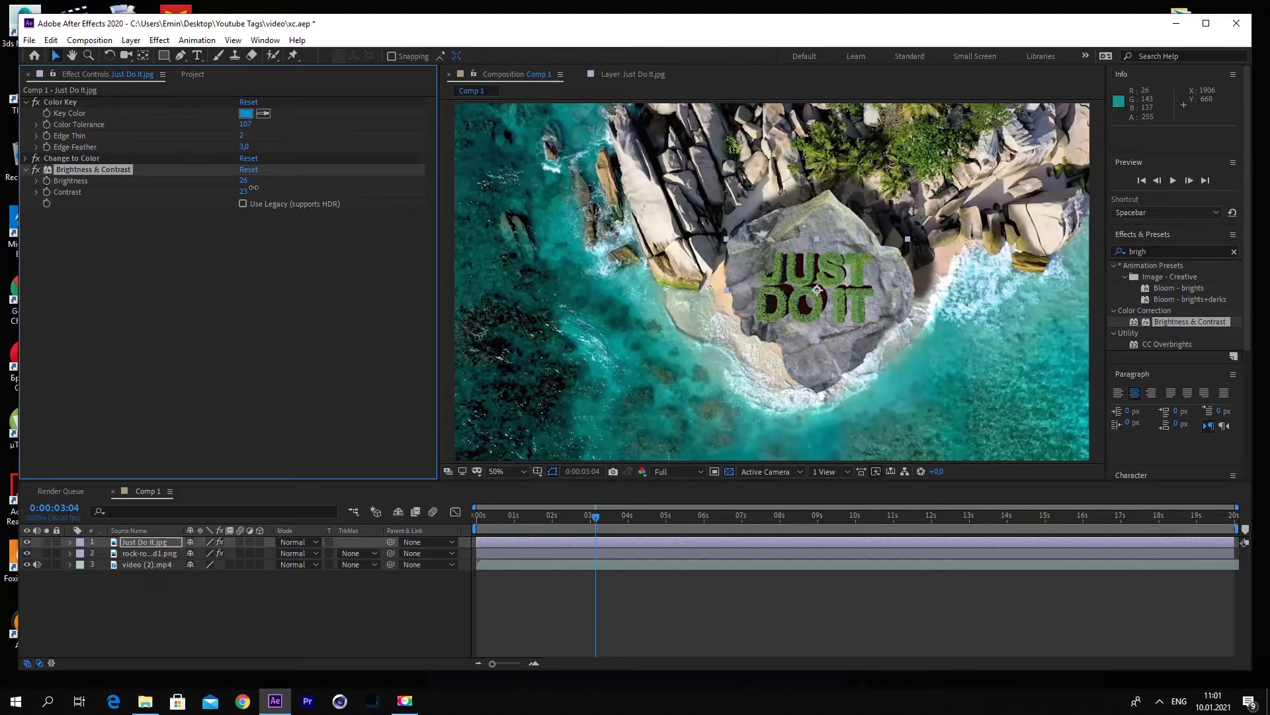
{"action": "left_click", "coordinate": [303, 314]}
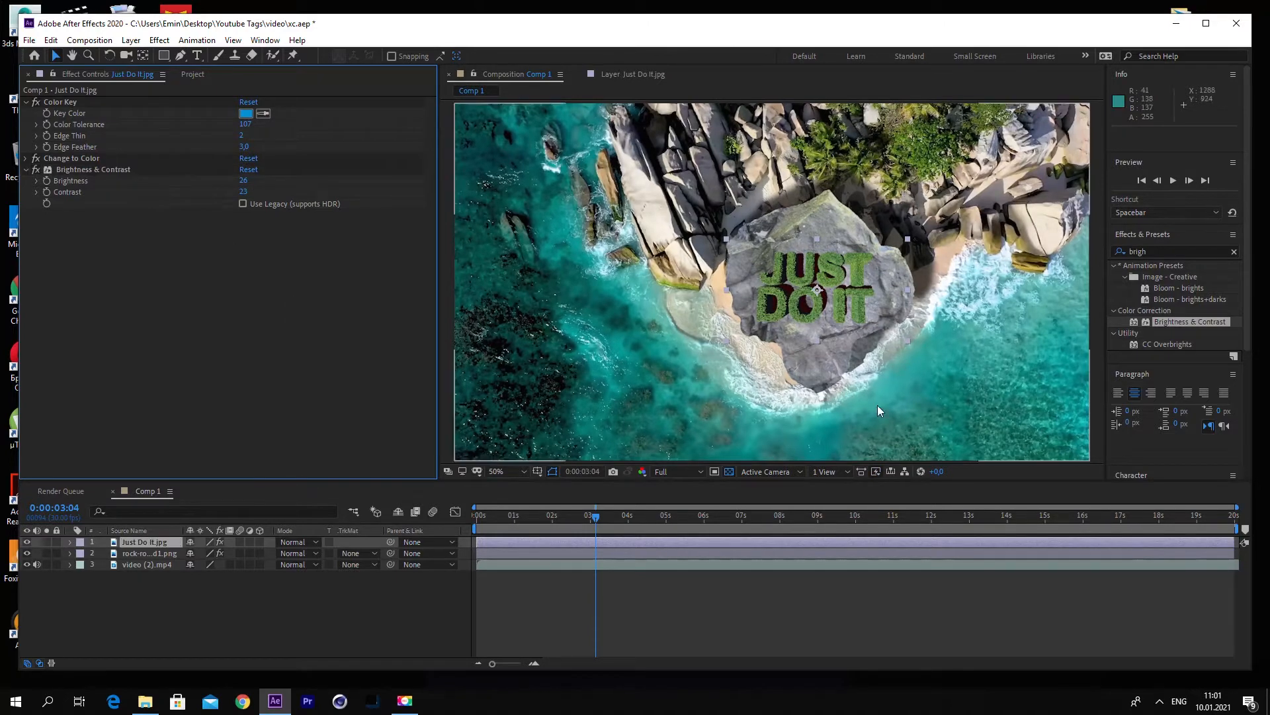
Step: Add the hand PNG to the composition as the top layer, reaching over the rock
{"action": "left_click", "coordinate": [194, 74]}
{"action": "left_click", "coordinate": [117, 232]}
{"action": "left_click_drag", "start_coordinate": [117, 232], "coordinate": [1024, 290]}
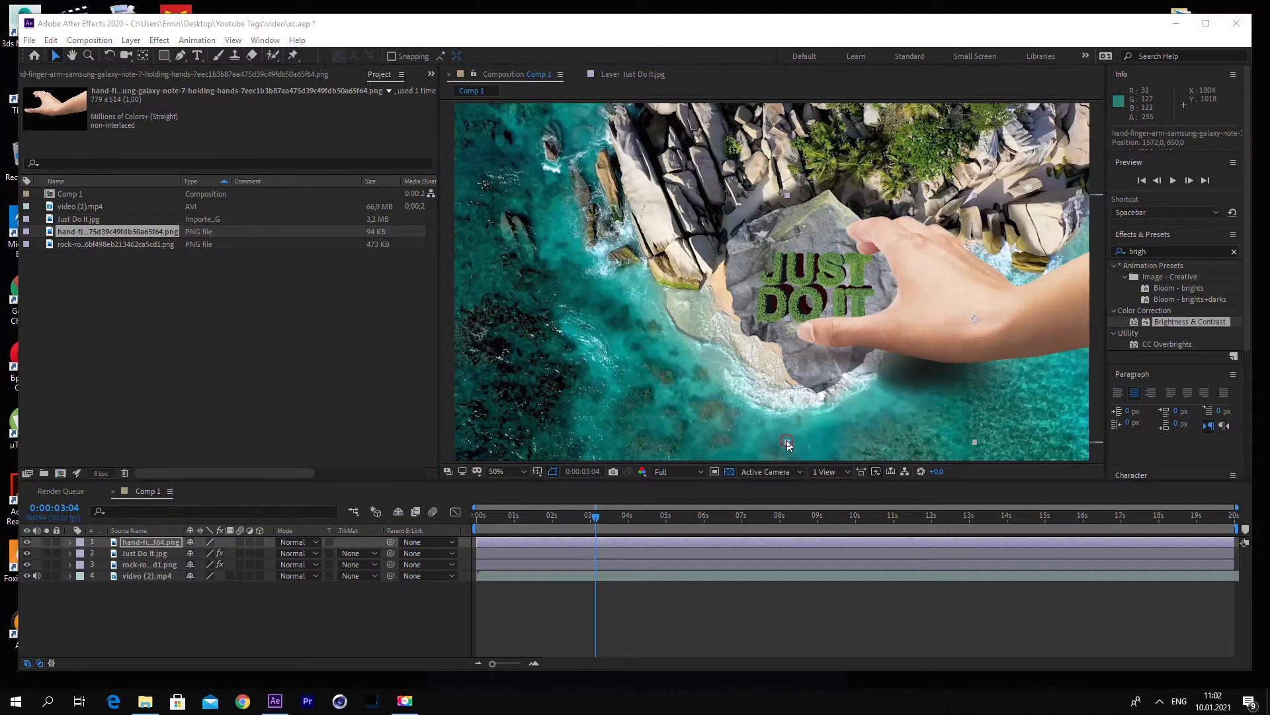
Step: Enlarge the hand and place it at about 1630, 660 so its thumb and fingers grip the rock
{"action": "left_click_drag", "start_coordinate": [787, 441], "coordinate": [652, 515]}
{"action": "left_click_drag", "start_coordinate": [877, 330], "coordinate": [932, 342]}
{"action": "left_click_drag", "start_coordinate": [732, 136], "coordinate": [769, 159]}
{"action": "left_click_drag", "start_coordinate": [978, 291], "coordinate": [950, 281]}
{"action": "left_click_drag", "start_coordinate": [742, 148], "coordinate": [741, 153]}
{"action": "left_click_drag", "start_coordinate": [936, 275], "coordinate": [929, 274]}
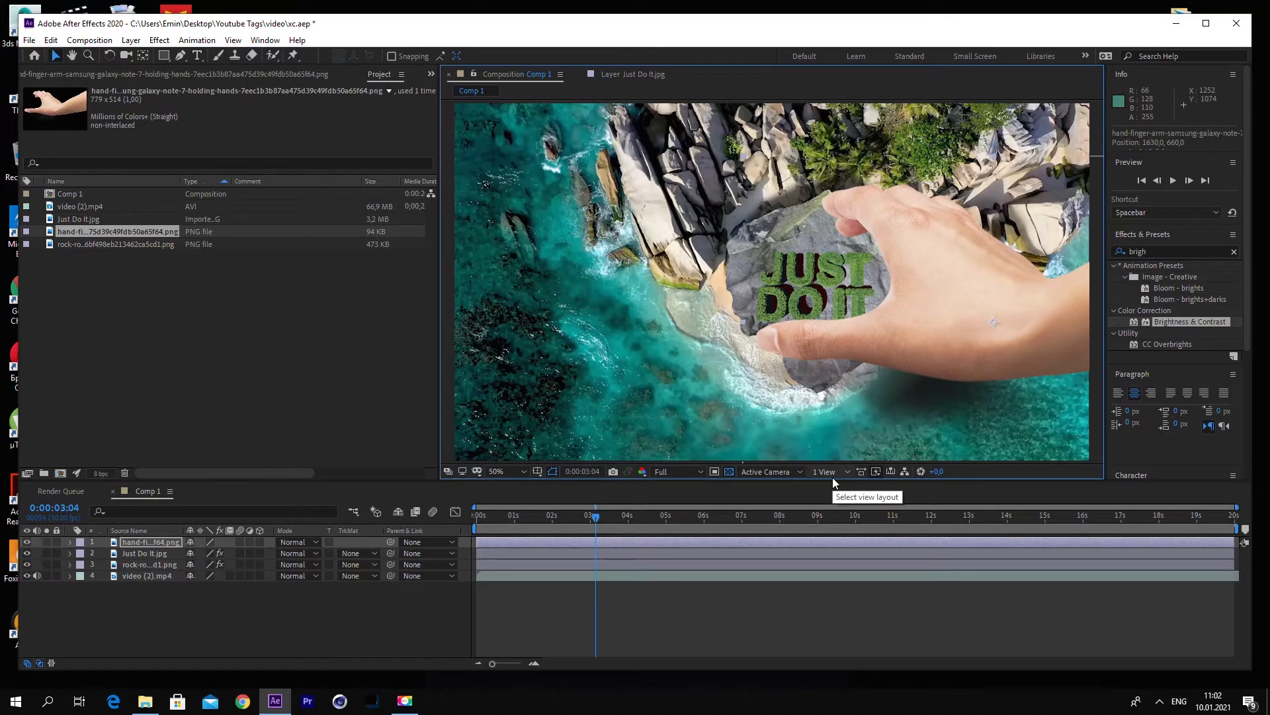
Step: Duplicate the rock layer, move the copy above the hand, and delete the copy's Drop Shadow effect
{"action": "left_click", "coordinate": [158, 564]}
{"action": "key", "text": "ctrl+d"}
{"action": "left_click_drag", "start_coordinate": [166, 565], "coordinate": [167, 538]}
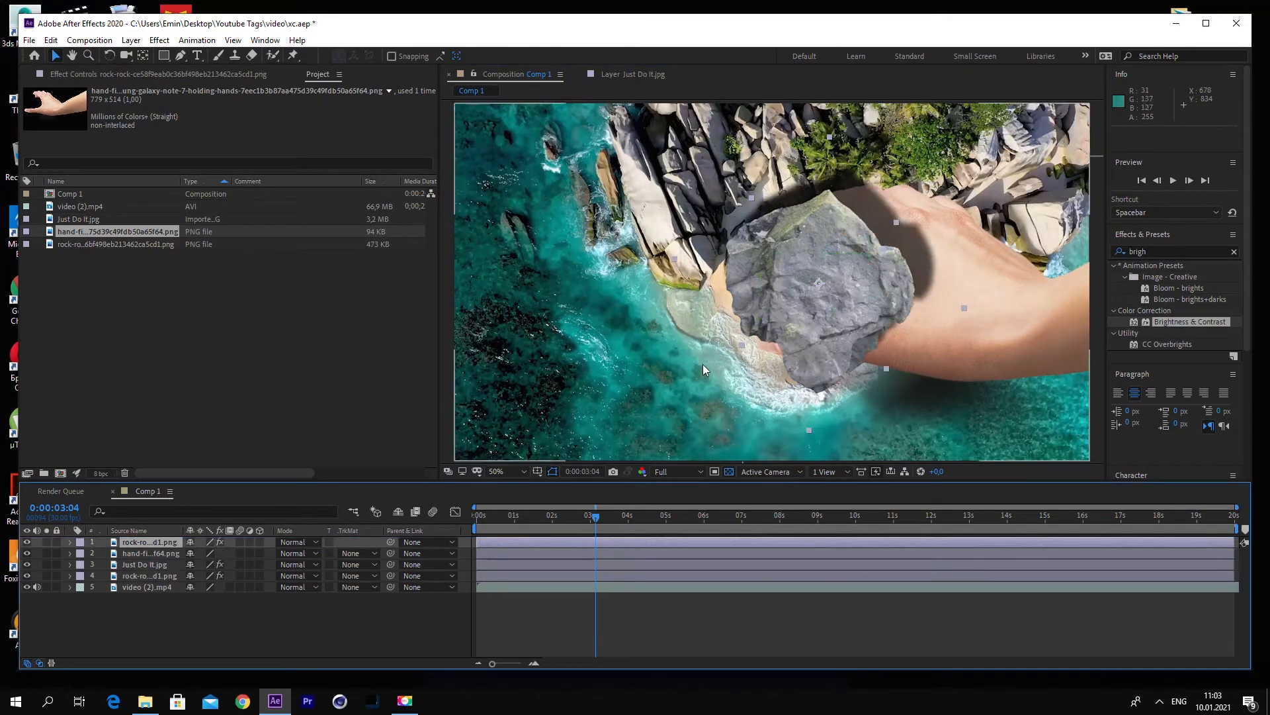
{"action": "left_click", "coordinate": [217, 75]}
{"action": "left_click", "coordinate": [67, 159]}
{"action": "key", "text": "Delete"}
Step: Draw a closed Pen tool mask around the upper part of the top rock copy
{"action": "left_click", "coordinate": [181, 56]}
{"action": "left_click", "coordinate": [782, 184]}
{"action": "left_click", "coordinate": [772, 223]}
{"action": "left_click", "coordinate": [788, 263]}
{"action": "left_click", "coordinate": [824, 271]}
{"action": "left_click", "coordinate": [869, 273]}
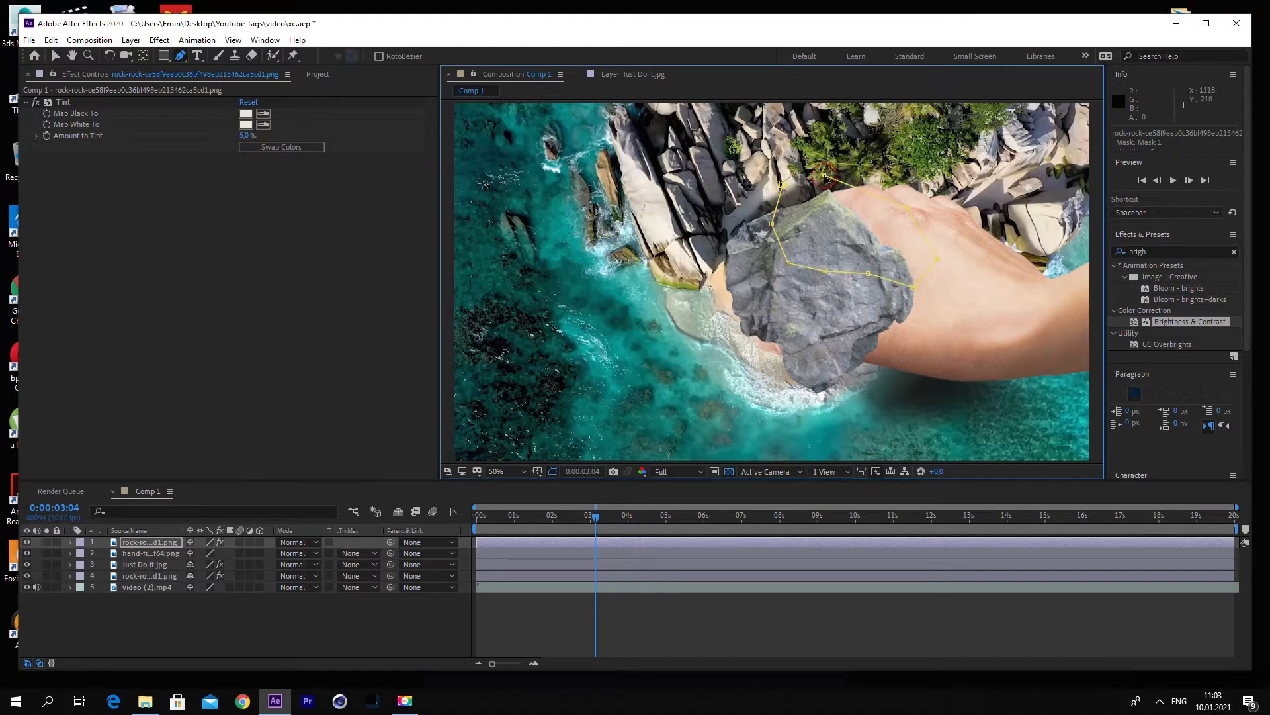
{"action": "left_click", "coordinate": [824, 176]}
{"action": "left_click", "coordinate": [782, 184]}
Step: Reshape the top rock copy's mask vertices so its edge follows the index finger and uncovers the leafy text
{"action": "left_click_drag", "start_coordinate": [788, 263], "coordinate": [859, 230]}
{"action": "double_click", "coordinate": [937, 259]}
{"action": "left_click", "coordinate": [137, 611]}
{"action": "left_click", "coordinate": [149, 542]}
{"action": "left_click_drag", "start_coordinate": [939, 259], "coordinate": [865, 231]}
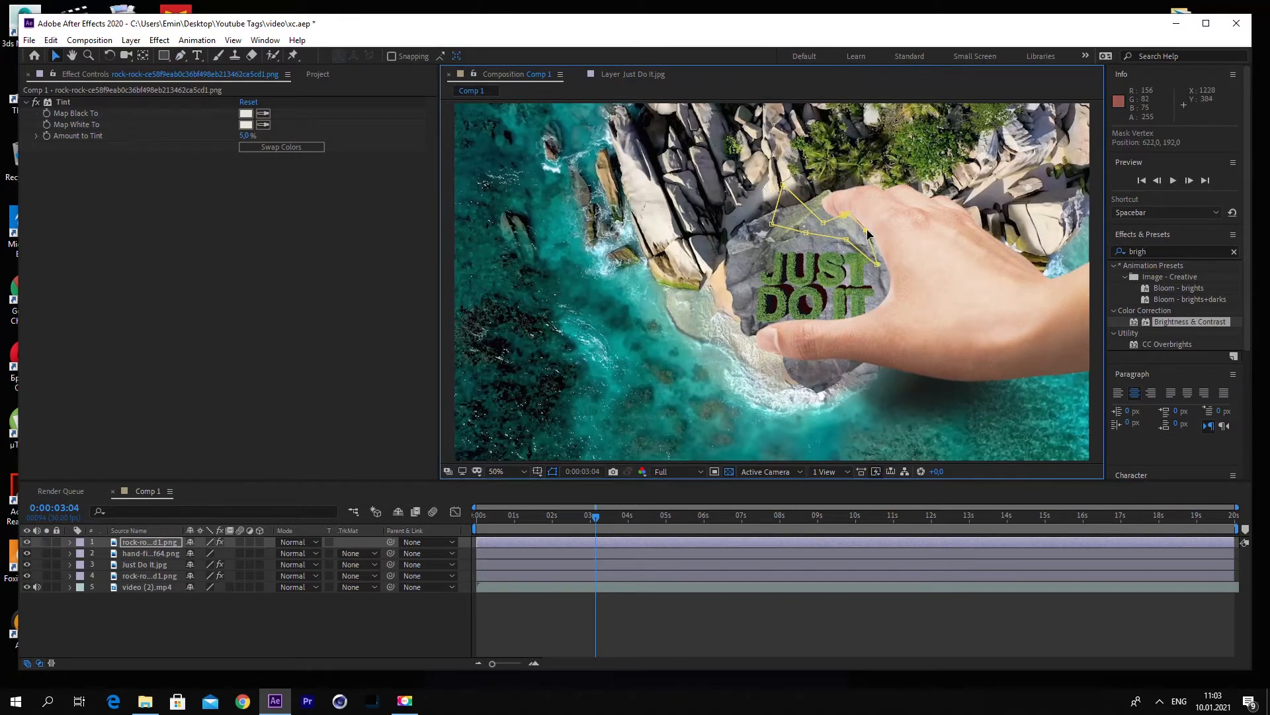
{"action": "scroll", "coordinate": [868, 230], "scroll_direction": "up", "scroll_amount": 1}
{"action": "left_click_drag", "start_coordinate": [923, 145], "coordinate": [928, 158]}
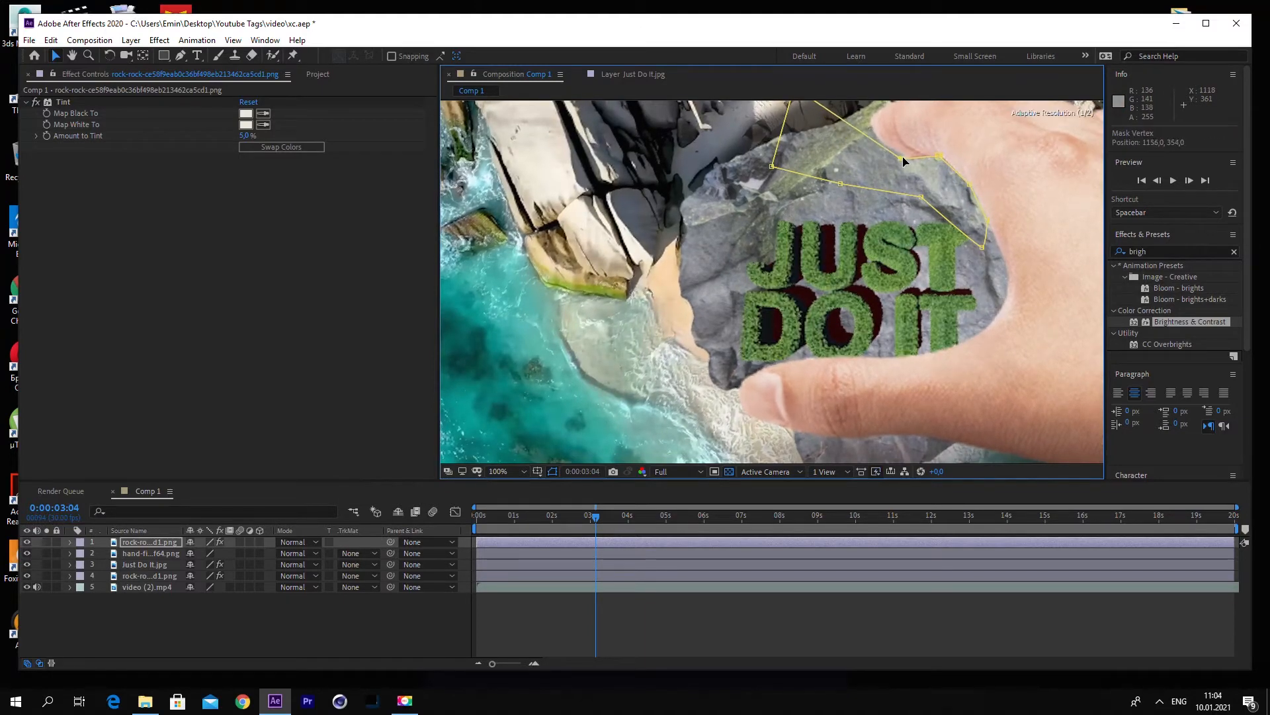
{"action": "scroll", "coordinate": [919, 174], "scroll_direction": "down", "scroll_amount": 1}
Step: Check the masked rock edge without its outline and move the upper mask vertices to cover the fingertip with rock
{"action": "left_click", "coordinate": [195, 618]}
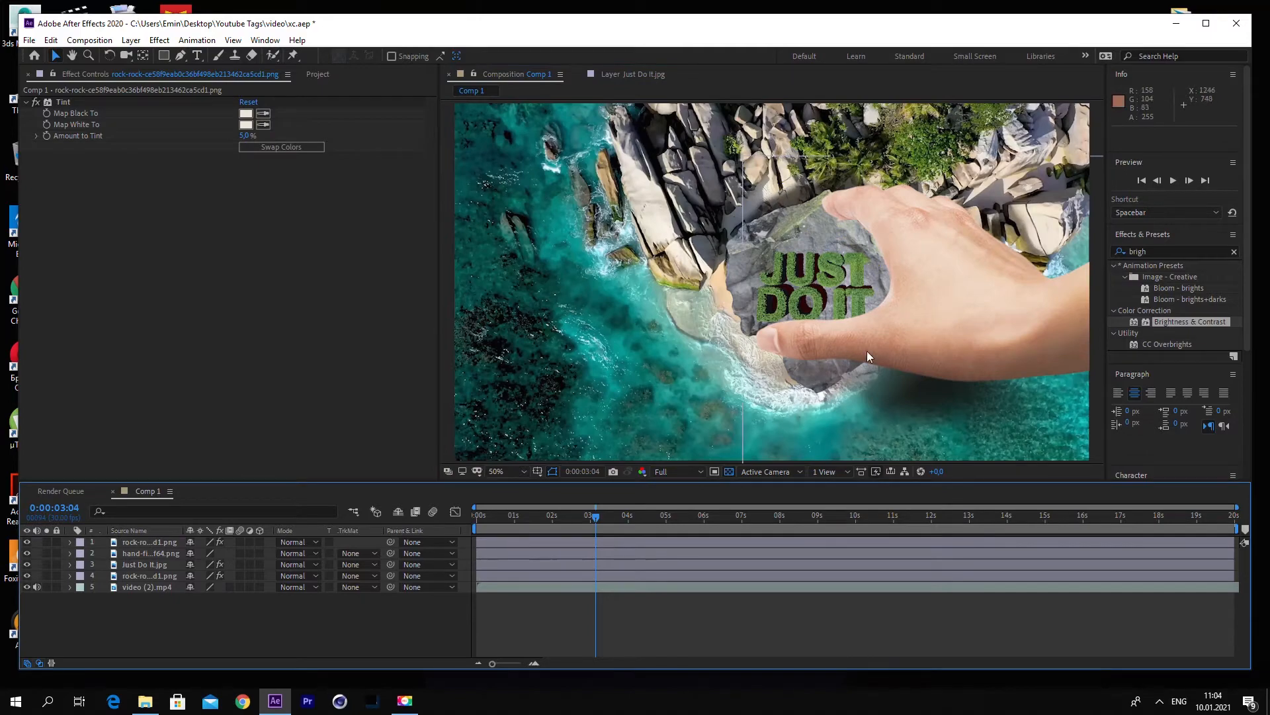
{"action": "scroll", "coordinate": [875, 272], "scroll_direction": "up", "scroll_amount": 1}
{"action": "left_click", "coordinate": [819, 252]}
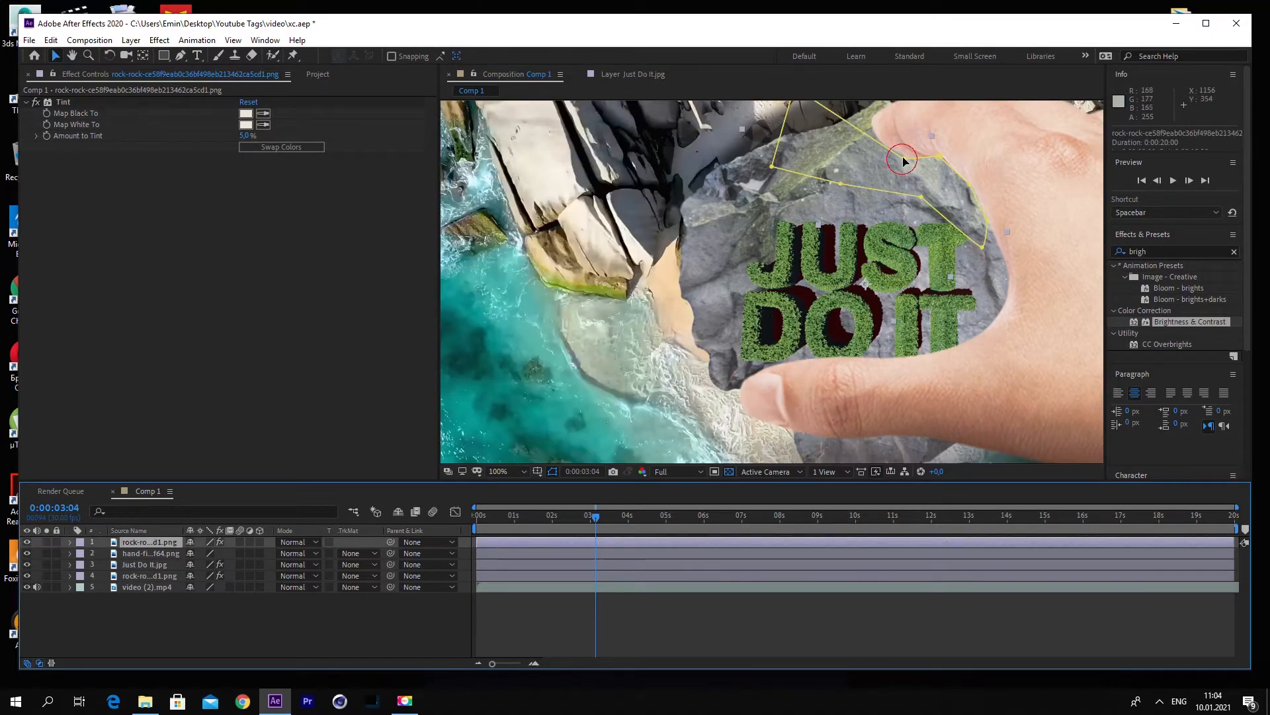
{"action": "scroll", "coordinate": [914, 143], "scroll_direction": "down", "scroll_amount": 1}
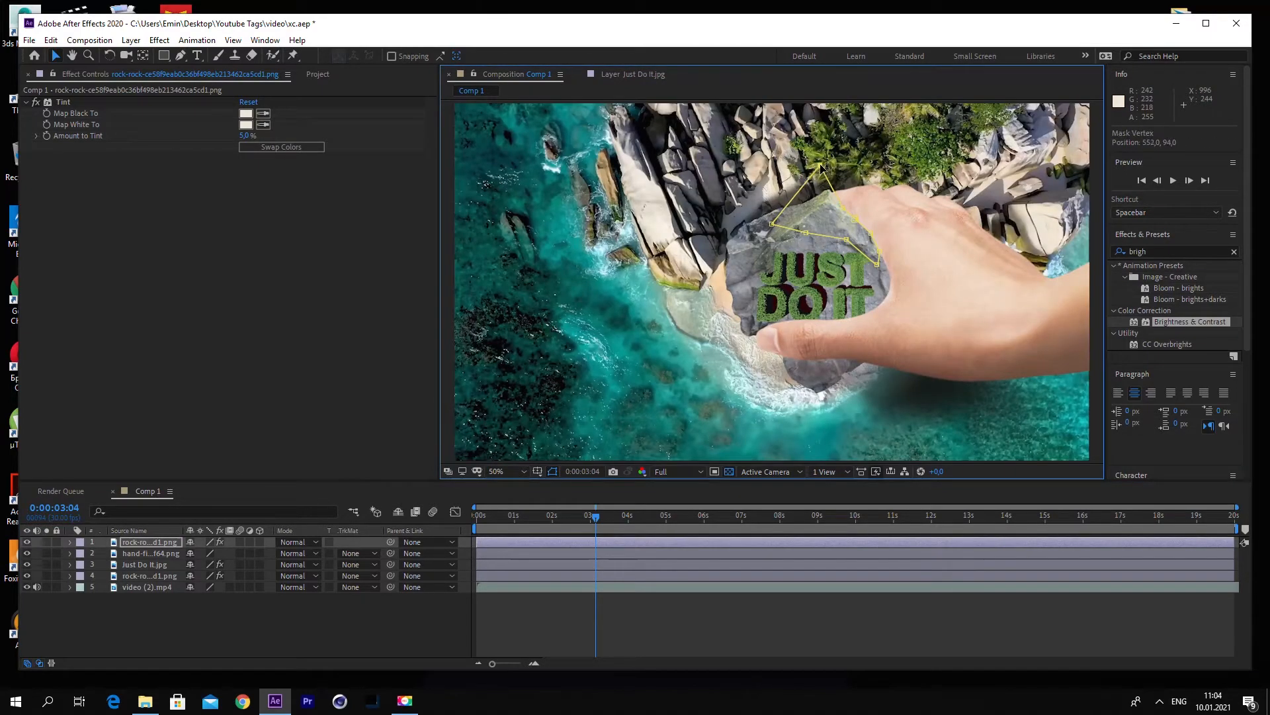
Step: Add vertices to the top rock copy's mask and adjust them so its edge closely follows the index finger
{"action": "scroll", "coordinate": [844, 167], "scroll_direction": "up", "scroll_amount": 1}
{"action": "left_click", "coordinate": [72, 56]}
{"action": "left_click_drag", "start_coordinate": [900, 146], "coordinate": [774, 305]}
{"action": "scroll", "coordinate": [801, 258], "scroll_direction": "up", "scroll_amount": 1}
{"action": "left_click", "coordinate": [55, 56]}
{"action": "left_click_drag", "start_coordinate": [714, 104], "coordinate": [722, 171]}
{"action": "scroll", "coordinate": [722, 172], "scroll_direction": "up", "scroll_amount": 2}
{"action": "key", "text": "g"}
{"action": "left_click", "coordinate": [794, 223]}
{"action": "mouse_move", "coordinate": [828, 273]}
{"action": "left_mouse_down"}
{"action": "mouse_move", "coordinate": [860, 254]}
{"action": "mouse_move", "coordinate": [851, 265]}
{"action": "left_mouse_up"}
{"action": "left_click_drag", "start_coordinate": [929, 361], "coordinate": [945, 354]}
{"action": "mouse_move", "coordinate": [762, 178]}
{"action": "left_mouse_down"}
{"action": "mouse_move", "coordinate": [778, 171]}
{"action": "mouse_move", "coordinate": [758, 172]}
{"action": "left_mouse_up"}
{"action": "scroll", "coordinate": [767, 182], "scroll_direction": "down", "scroll_amount": 1}
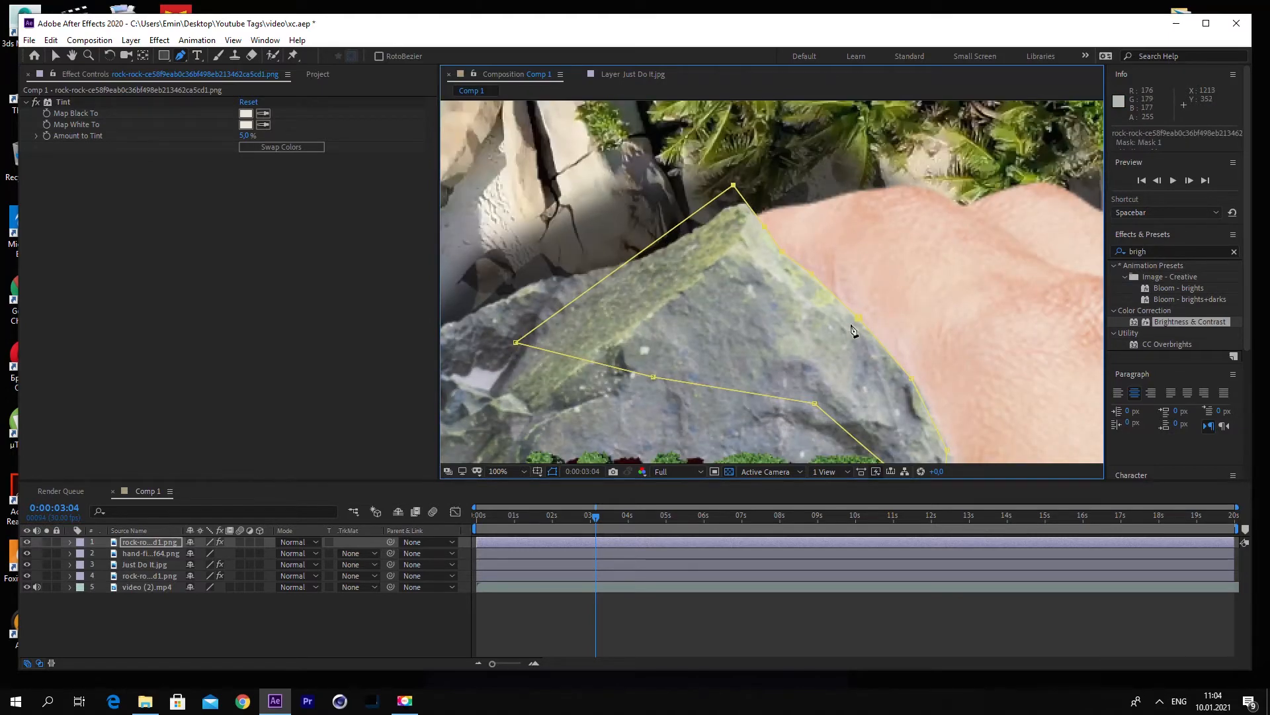
{"action": "scroll", "coordinate": [853, 331], "scroll_direction": "down", "scroll_amount": 3}
{"action": "left_click", "coordinate": [174, 614]}
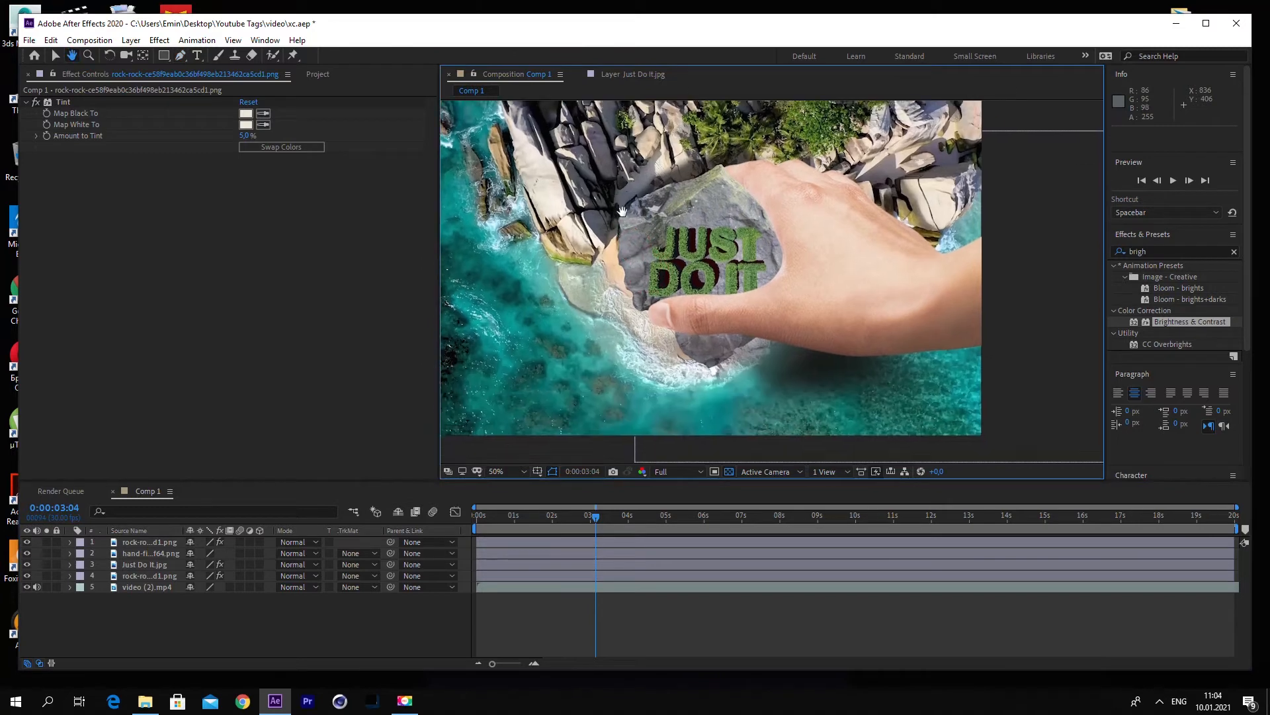
Step: Create a new comp-sized solid layer in a near-black colour
{"action": "left_click", "coordinate": [132, 39]}
{"action": "mouse_move", "coordinate": [170, 57]}
{"action": "left_click", "coordinate": [359, 69]}
{"action": "left_click", "coordinate": [553, 346]}
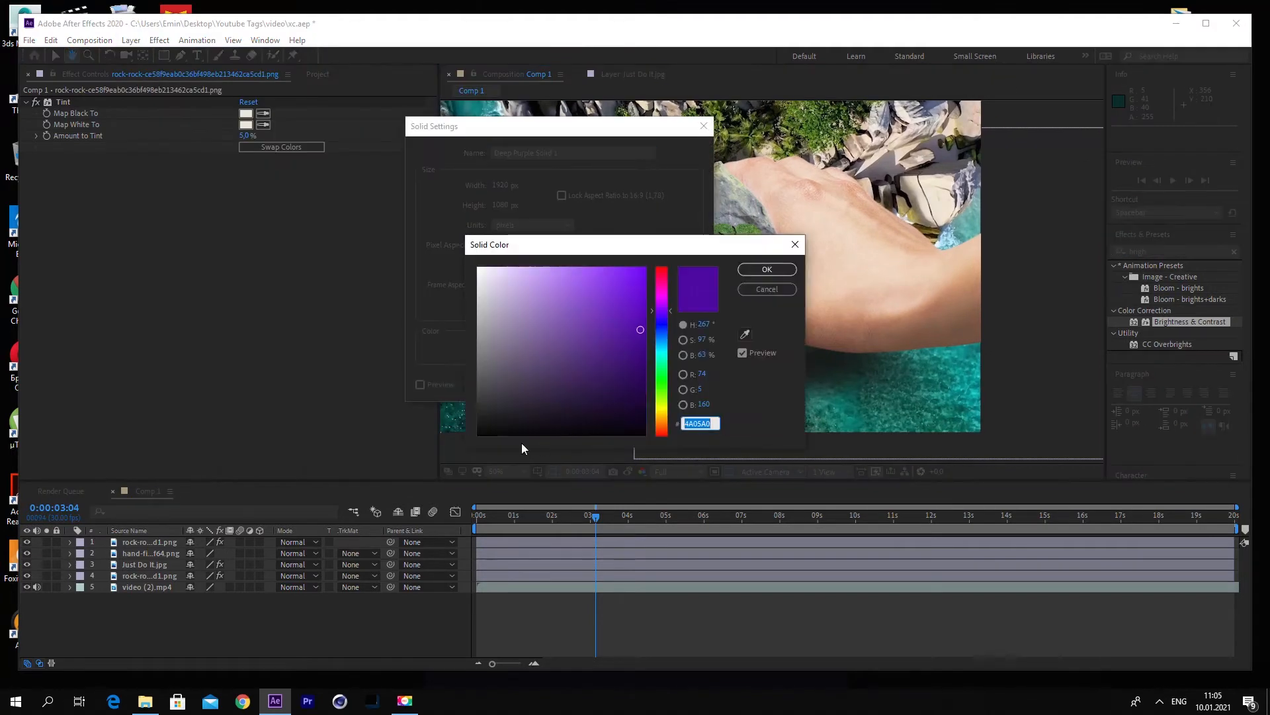
{"action": "left_click", "coordinate": [491, 423]}
{"action": "left_click", "coordinate": [766, 269]}
{"action": "left_click", "coordinate": [604, 380]}
Step: Draw a closed, curved RotoBezier mask on the dark solid, covering the inner curve of the hand beside the text
{"action": "key", "text": "g"}
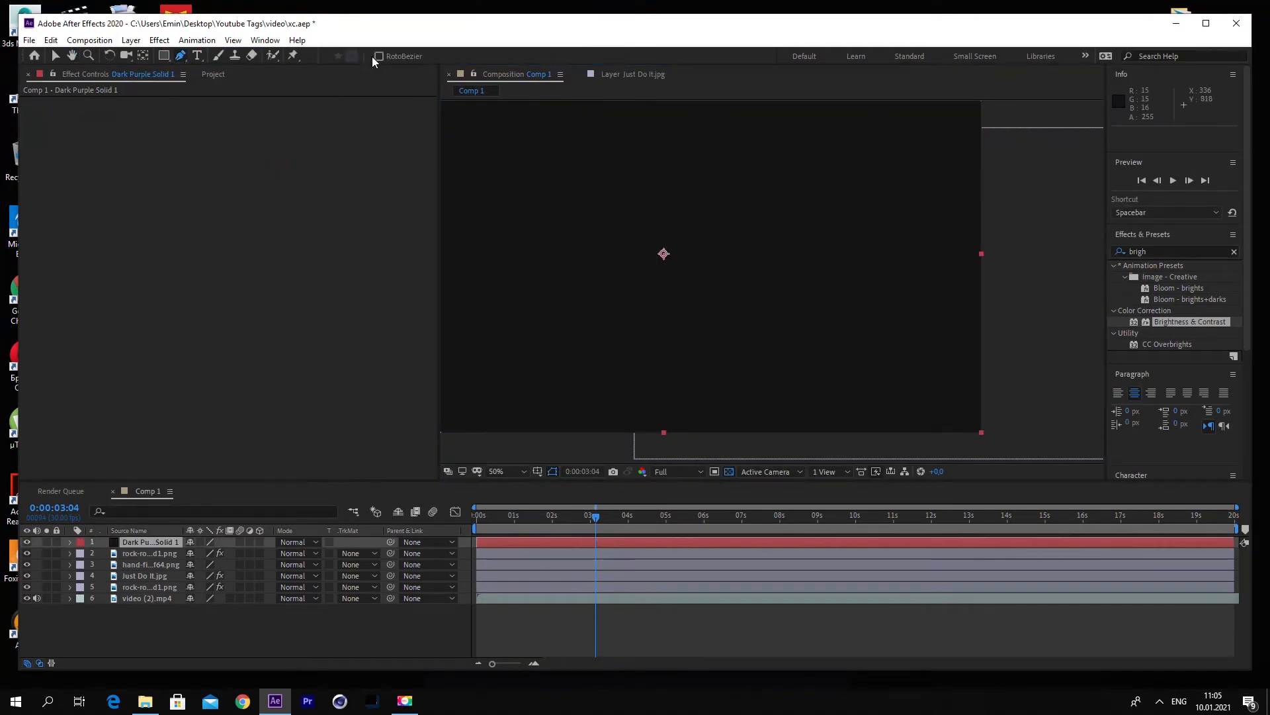
{"action": "left_click", "coordinate": [718, 235]}
{"action": "left_click", "coordinate": [702, 270]}
{"action": "left_click", "coordinate": [712, 307]}
{"action": "left_click", "coordinate": [671, 365]}
{"action": "left_click", "coordinate": [708, 378]}
{"action": "left_click", "coordinate": [766, 360]}
{"action": "left_click", "coordinate": [773, 270]}
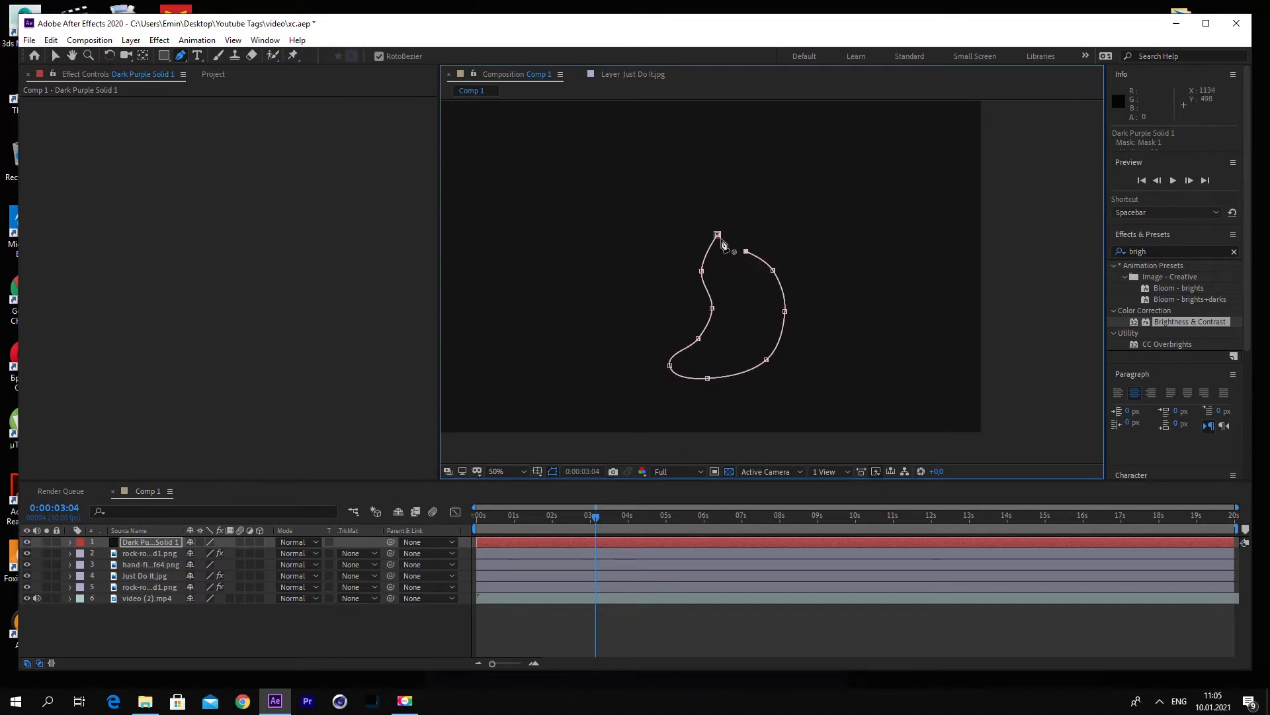
{"action": "left_click", "coordinate": [718, 234]}
Step: Place the dark solid beneath the hand layer and shift it up and right into the gap between thumb and finger
{"action": "left_click_drag", "start_coordinate": [150, 542], "coordinate": [145, 571]}
{"action": "left_click", "coordinate": [55, 55]}
{"action": "left_click_drag", "start_coordinate": [741, 254], "coordinate": [788, 209]}
{"action": "mouse_move", "coordinate": [149, 562]}
{"action": "left_mouse_down"}
{"action": "mouse_move", "coordinate": [160, 553]}
{"action": "mouse_move", "coordinate": [159, 565]}
{"action": "left_mouse_up"}
Step: Pull the lower mask vertices of the top rock copy inward to uncover the dark shape beside the index finger
{"action": "left_click", "coordinate": [144, 544]}
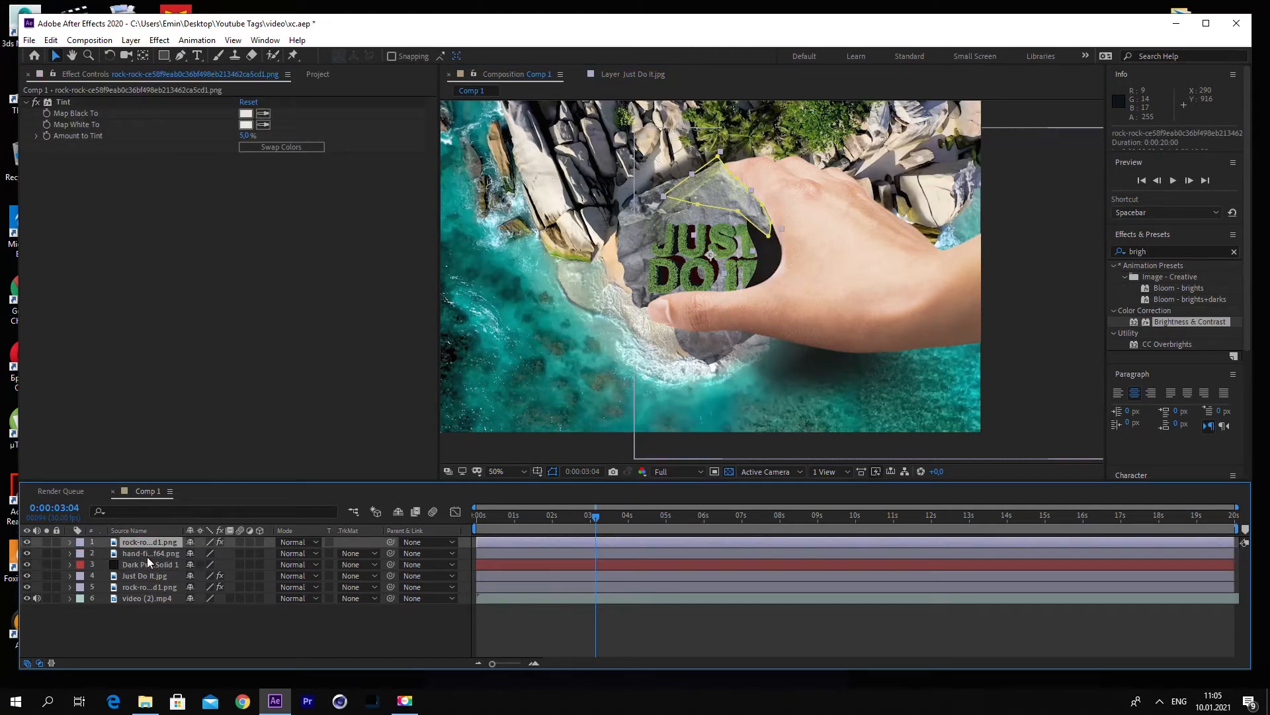
{"action": "scroll", "coordinate": [779, 222], "scroll_direction": "up", "scroll_amount": 1}
{"action": "left_click_drag", "start_coordinate": [764, 189], "coordinate": [717, 124]}
{"action": "left_click_drag", "start_coordinate": [769, 162], "coordinate": [728, 192]}
{"action": "left_click", "coordinate": [718, 187]}
{"action": "left_click", "coordinate": [87, 622]}
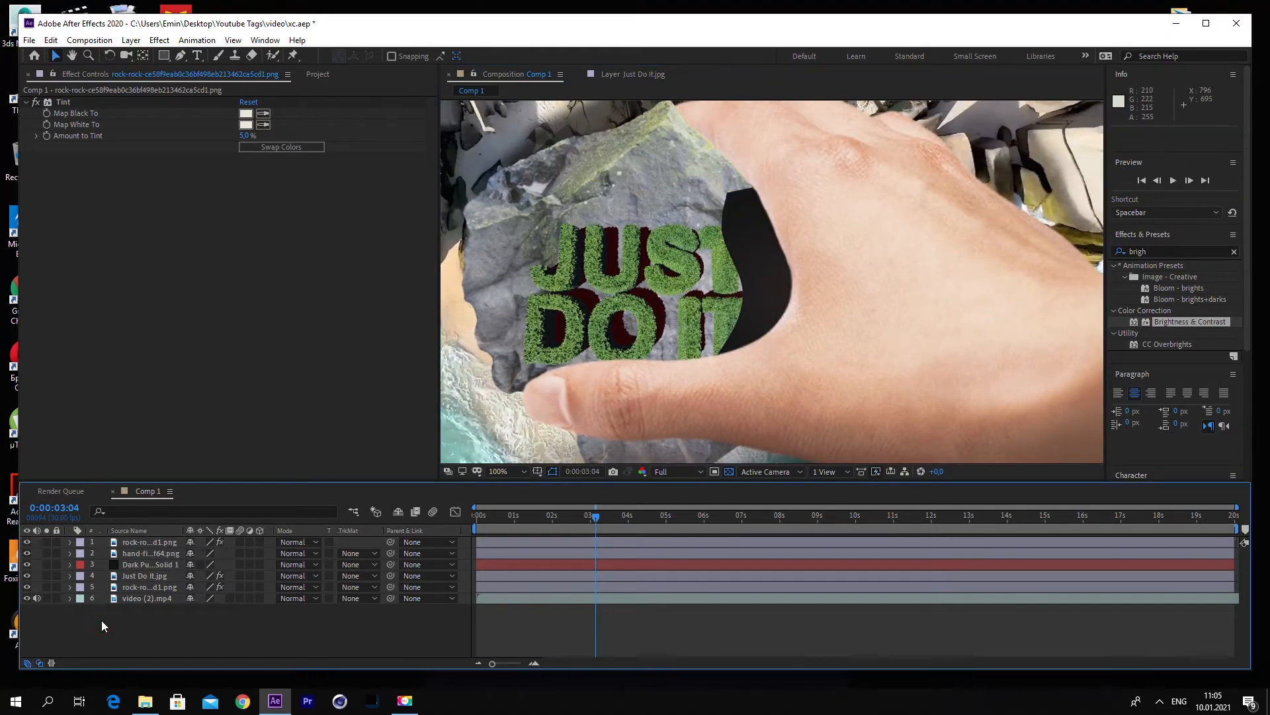
Step: Reshape the dark solid's mask into a narrow band along the hand's inner edge, clearing the JUST DO IT text
{"action": "left_click", "coordinate": [156, 563]}
{"action": "left_click_drag", "start_coordinate": [724, 223], "coordinate": [763, 225]}
{"action": "left_click_drag", "start_coordinate": [742, 295], "coordinate": [727, 332]}
{"action": "left_click_drag", "start_coordinate": [760, 227], "coordinate": [770, 295]}
{"action": "left_click_drag", "start_coordinate": [754, 149], "coordinate": [761, 195]}
{"action": "left_click_drag", "start_coordinate": [718, 356], "coordinate": [564, 378]}
{"action": "left_click_drag", "start_coordinate": [728, 332], "coordinate": [728, 340]}
Step: Soften the dark solid's contact shadow with a mask feather of 25 pixels and a mask opacity of 74%
{"action": "left_click", "coordinate": [70, 564]}
{"action": "left_click", "coordinate": [94, 587]}
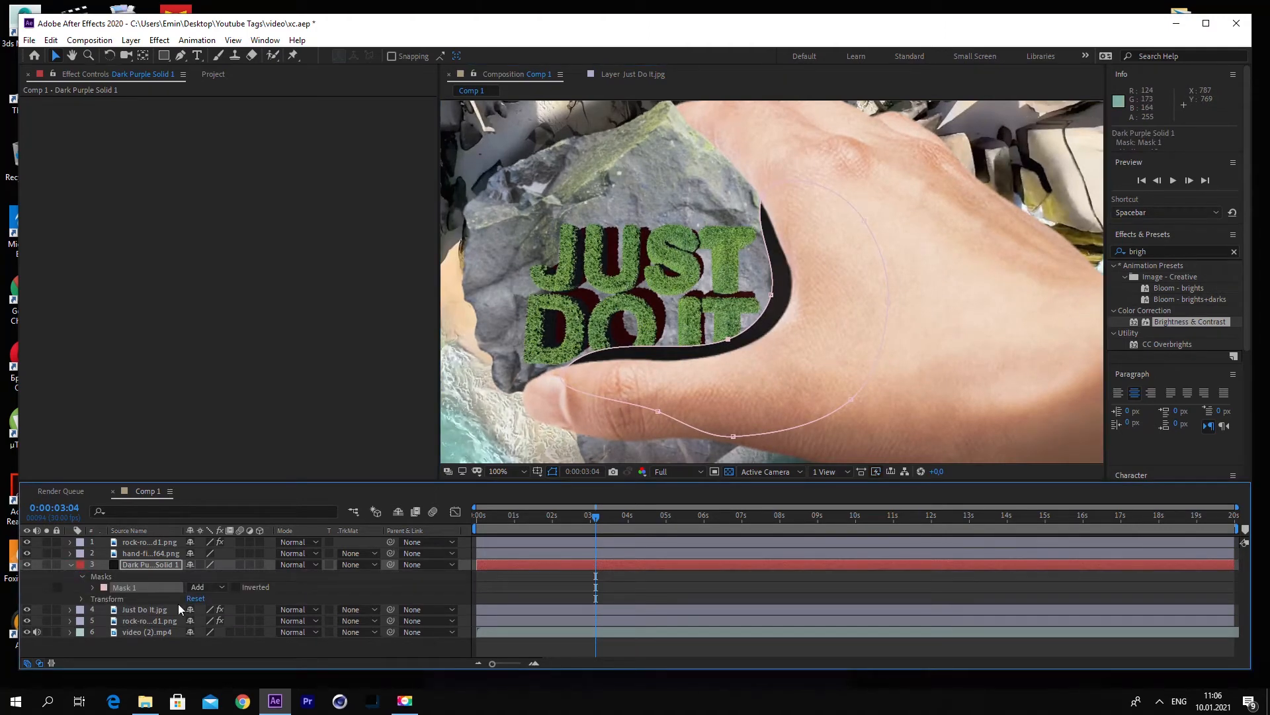
{"action": "left_click_drag", "start_coordinate": [315, 480], "coordinate": [315, 409]}
{"action": "left_click_drag", "start_coordinate": [202, 537], "coordinate": [179, 555]}
{"action": "scroll", "coordinate": [777, 238], "scroll_direction": "down", "scroll_amount": 2}
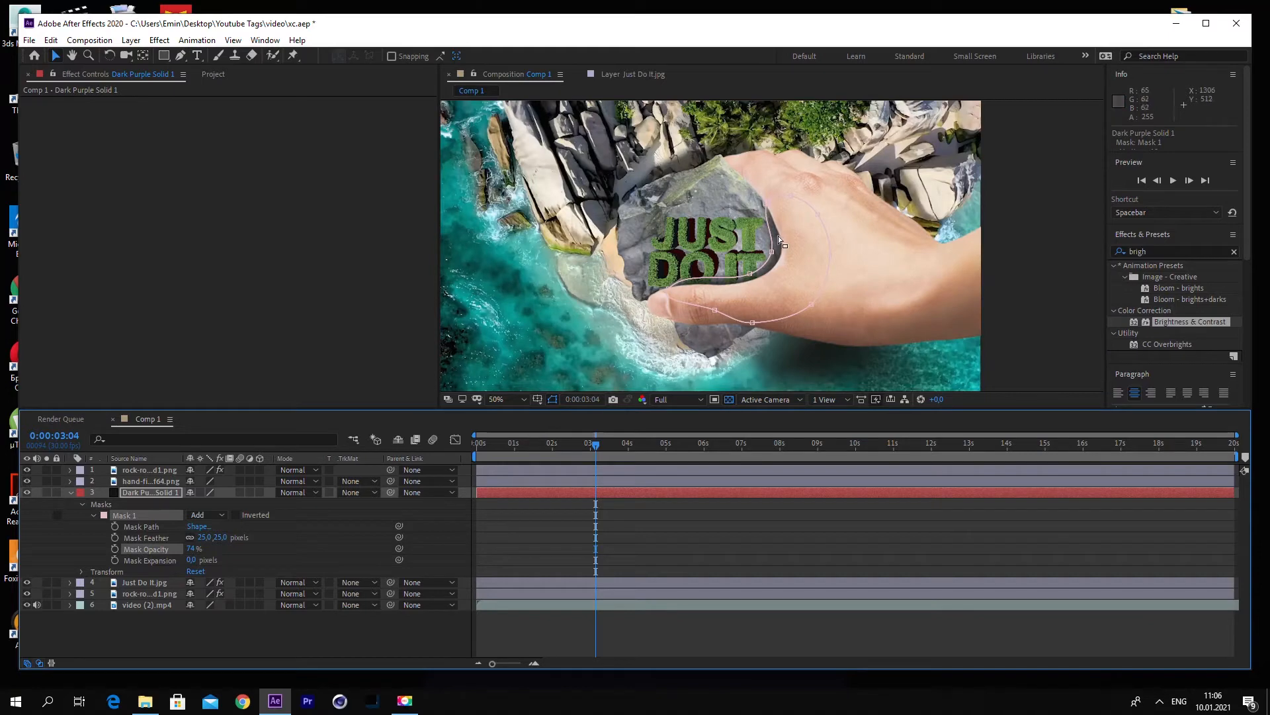
{"action": "left_click", "coordinate": [146, 494]}
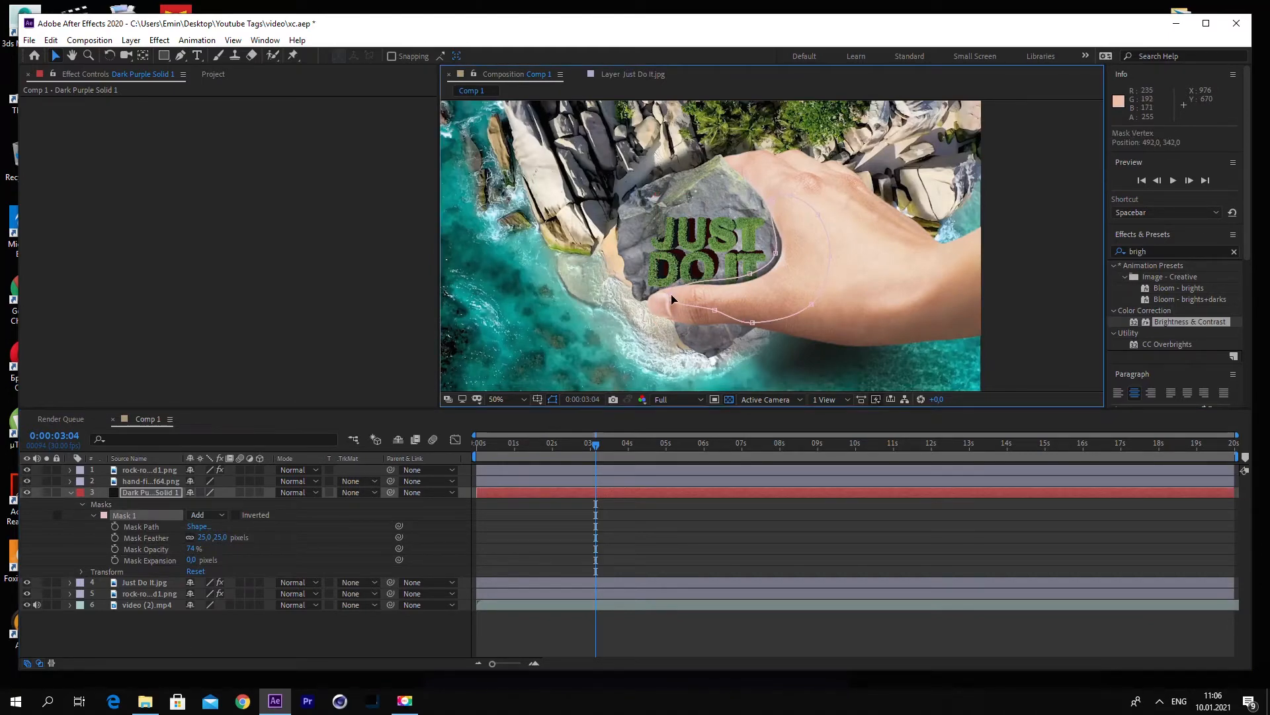
{"action": "left_click", "coordinate": [262, 648]}
{"action": "scroll", "coordinate": [766, 288], "scroll_direction": "down", "scroll_amount": 2}
{"action": "scroll", "coordinate": [767, 289], "scroll_direction": "up", "scroll_amount": 2}
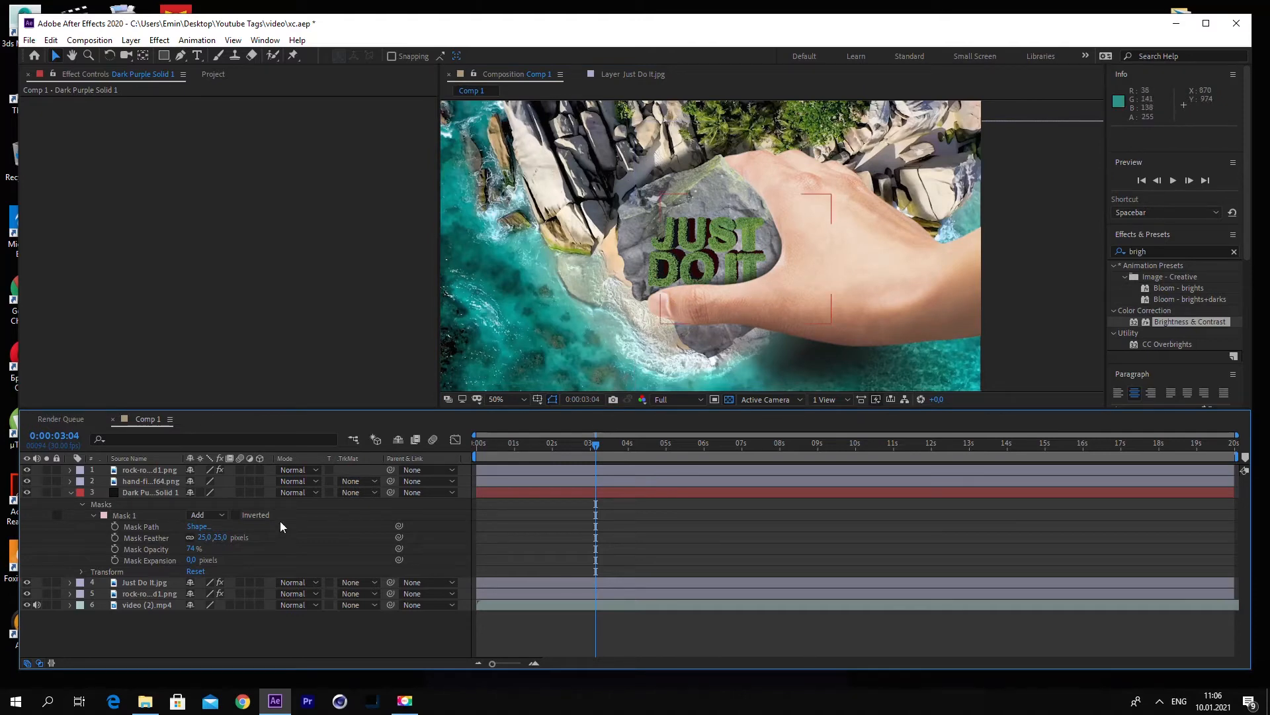
{"action": "left_click", "coordinate": [71, 492]}
Step: Parent both rock layers, the dark solid and the Just Do It layer to the hand layer
{"action": "left_click", "coordinate": [147, 470]}
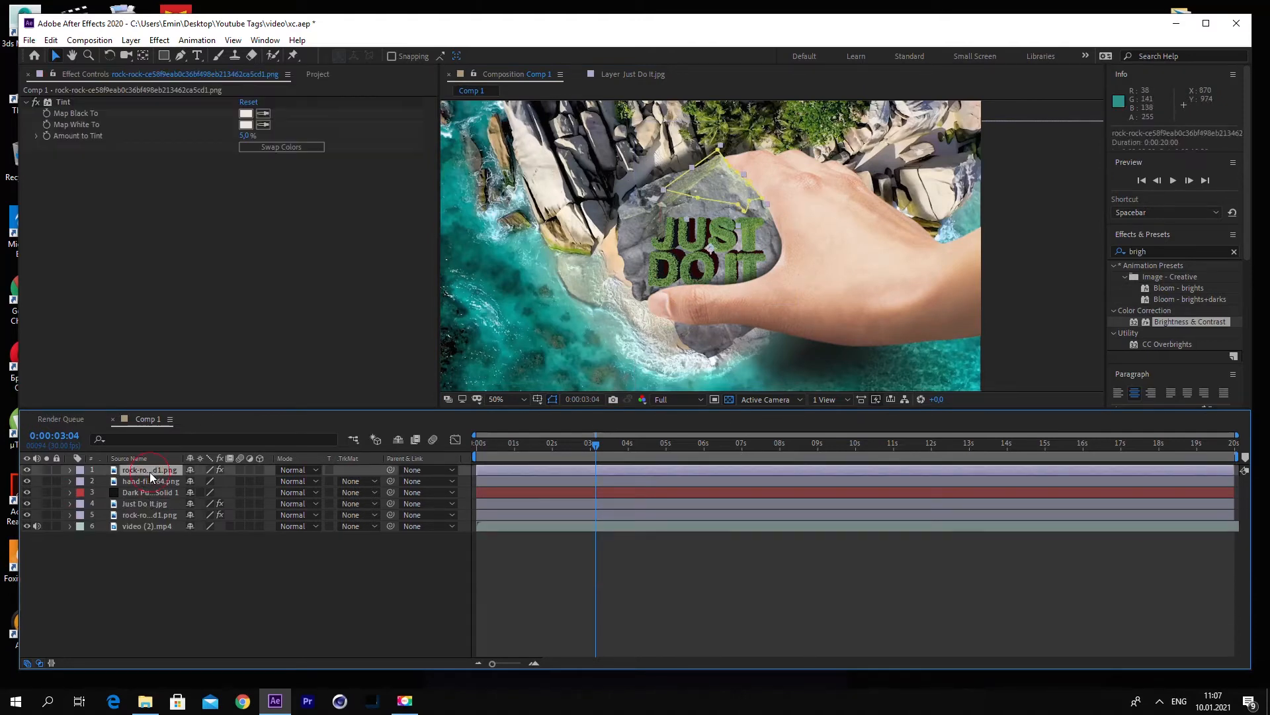
{"action": "left_click", "coordinate": [147, 481], "text": "ctrl"}
{"action": "left_click", "coordinate": [146, 492], "text": "ctrl"}
{"action": "left_click", "coordinate": [144, 505], "text": "ctrl"}
{"action": "left_click", "coordinate": [139, 516], "text": "ctrl"}
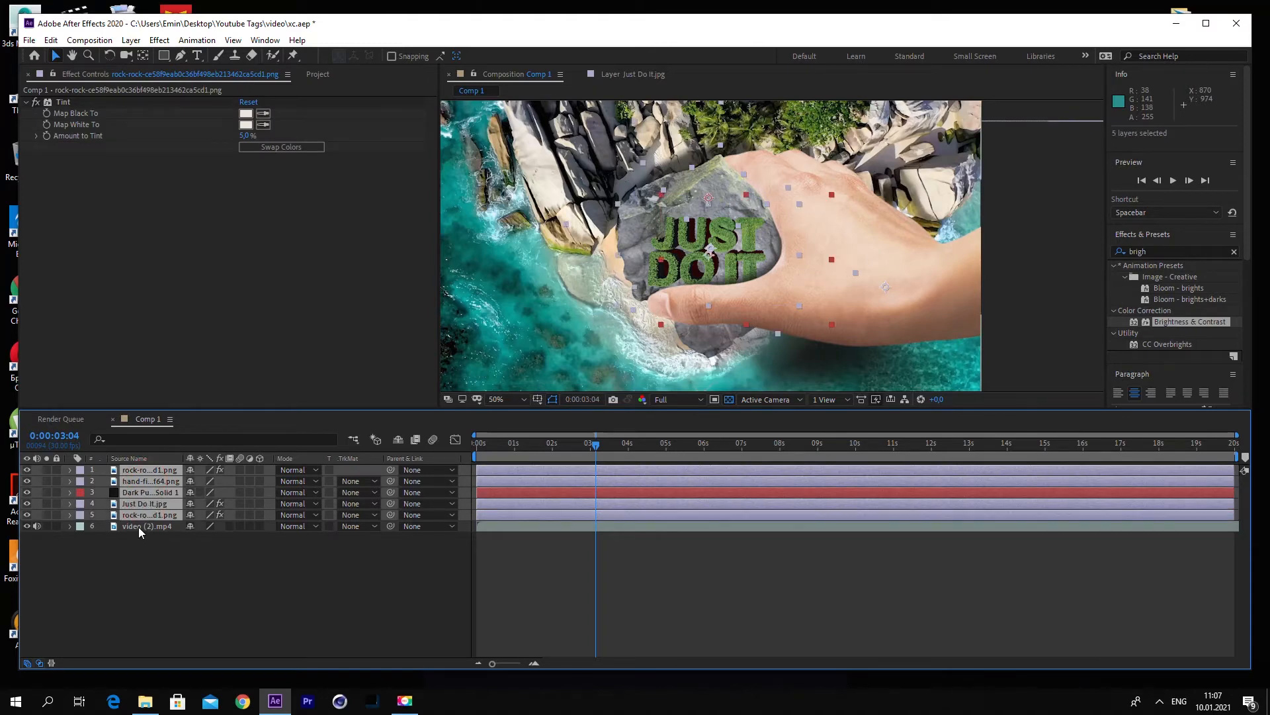
{"action": "left_click", "coordinate": [146, 483]}
{"action": "left_click", "coordinate": [28, 481]}
{"action": "left_click", "coordinate": [27, 480]}
{"action": "left_click", "coordinate": [141, 515]}
{"action": "left_click", "coordinate": [141, 504], "text": "ctrl"}
{"action": "left_click", "coordinate": [141, 492], "text": "ctrl"}
{"action": "left_click", "coordinate": [147, 470], "text": "ctrl"}
{"action": "left_click_drag", "start_coordinate": [391, 469], "coordinate": [147, 482]}
Step: Set Position and Scale keyframes on the hand layer at 0:00:04:00 with the hand nudged slightly upward
{"action": "left_click", "coordinate": [71, 481]}
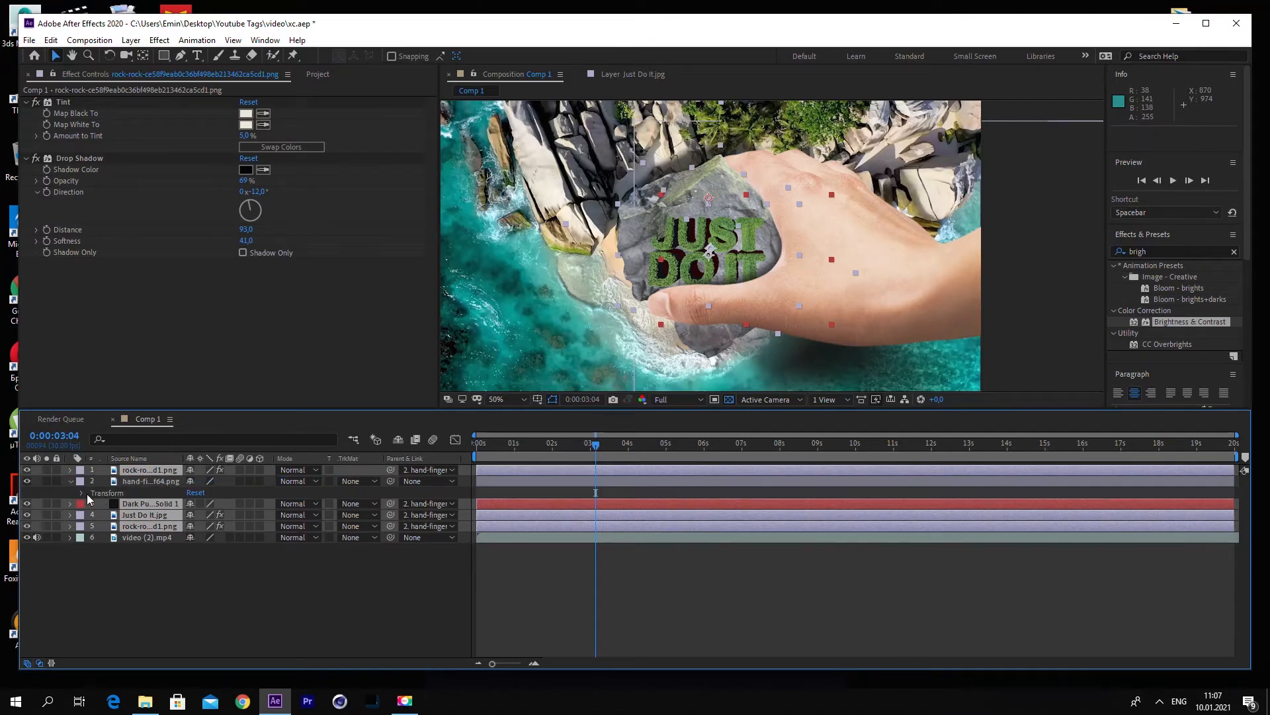
{"action": "left_click", "coordinate": [596, 448]}
{"action": "left_click_drag", "start_coordinate": [595, 449], "coordinate": [628, 446]}
{"action": "scroll", "coordinate": [823, 205], "scroll_direction": "down", "scroll_amount": 2}
{"action": "left_click", "coordinate": [151, 482]}
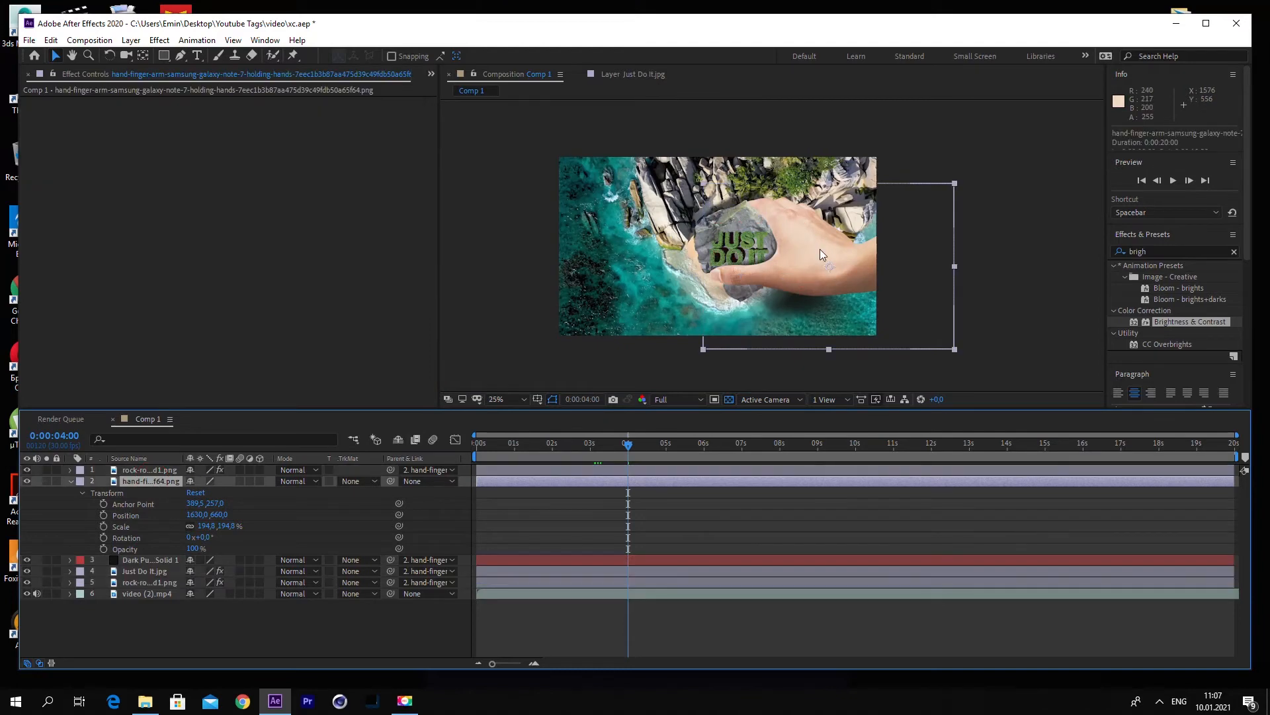
{"action": "left_click", "coordinate": [103, 526]}
{"action": "left_click", "coordinate": [104, 514]}
{"action": "left_click_drag", "start_coordinate": [824, 273], "coordinate": [823, 272]}
Step: Move the hand off-screen to about 2922, 1236 at 0:00:01:22 and preview its entrance
{"action": "left_click_drag", "start_coordinate": [628, 444], "coordinate": [545, 464]}
{"action": "left_click_drag", "start_coordinate": [834, 241], "coordinate": [962, 301]}
{"action": "key", "text": "space"}
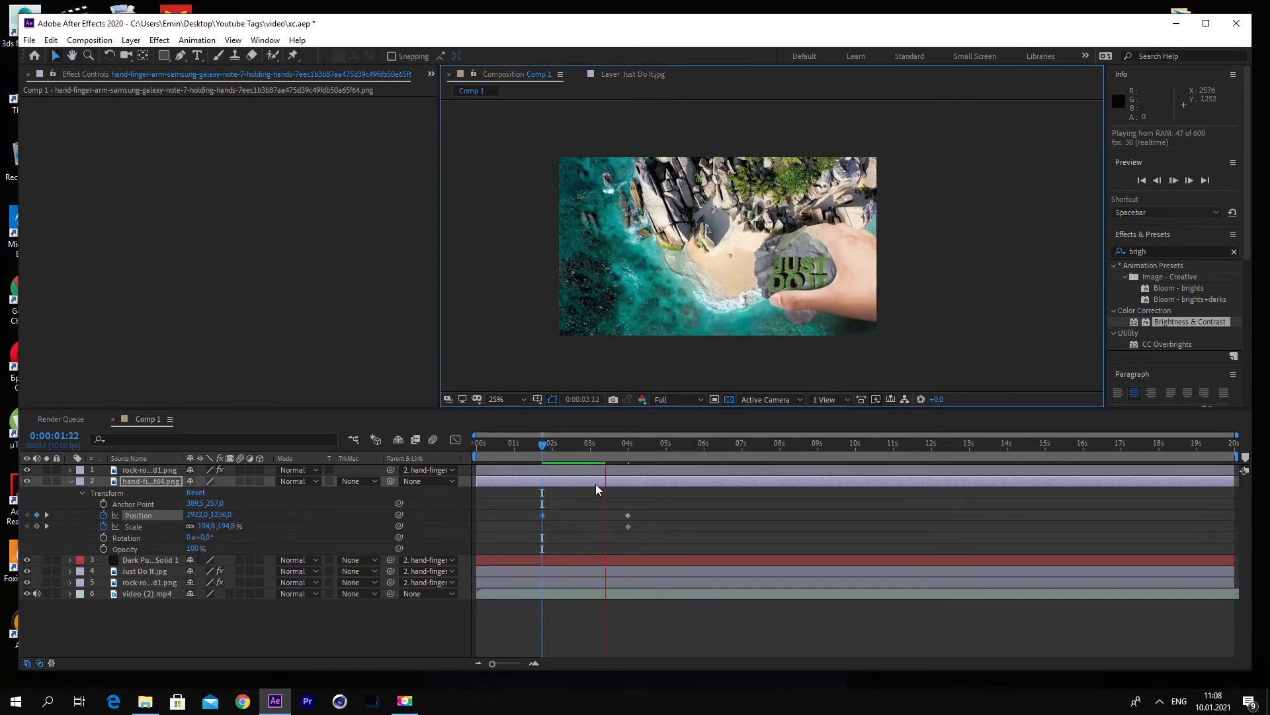
{"action": "key", "text": "space"}
{"action": "left_click", "coordinate": [545, 447]}
{"action": "key", "text": "space"}
{"action": "key", "text": "space"}
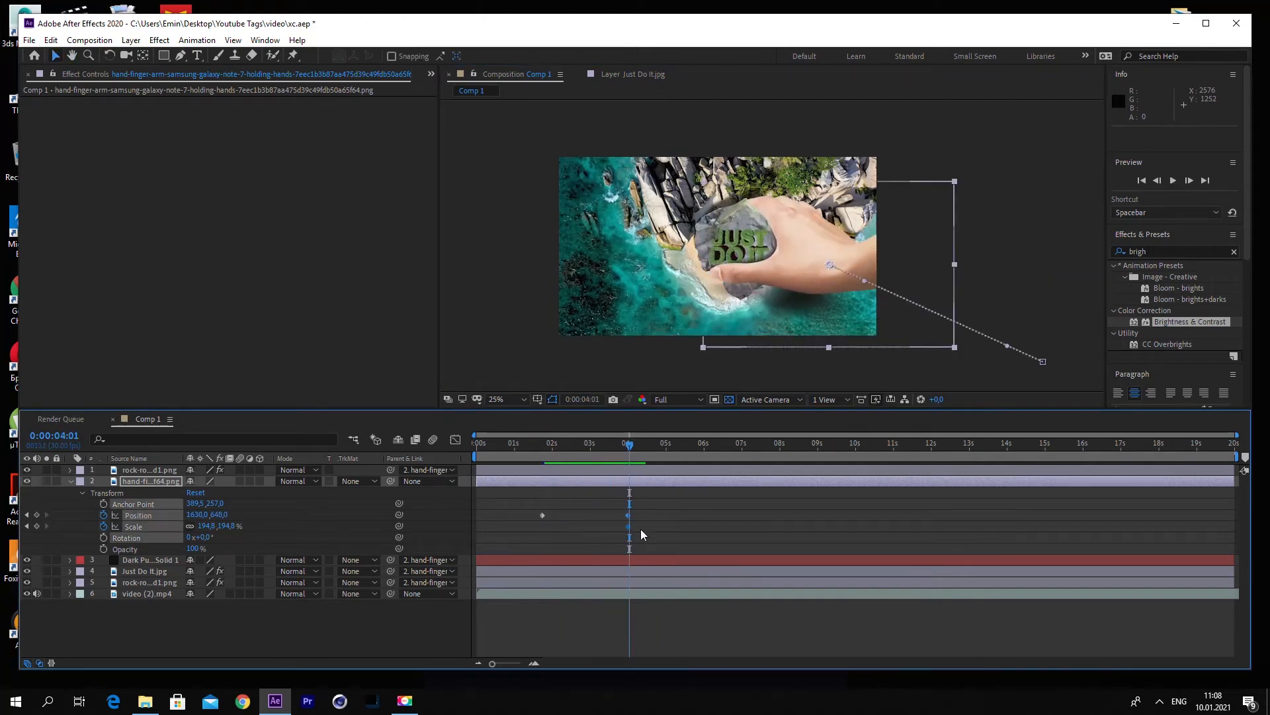
Step: Shift the hand's keyframes earlier so its arrival falls at 0:00:02:05, and preview the timing
{"action": "left_click", "coordinate": [526, 443]}
{"action": "left_click_drag", "start_coordinate": [541, 516], "coordinate": [573, 531]}
{"action": "key", "text": "space"}
{"action": "key", "text": "space"}
{"action": "left_click", "coordinate": [551, 485]}
{"action": "key", "text": "space"}
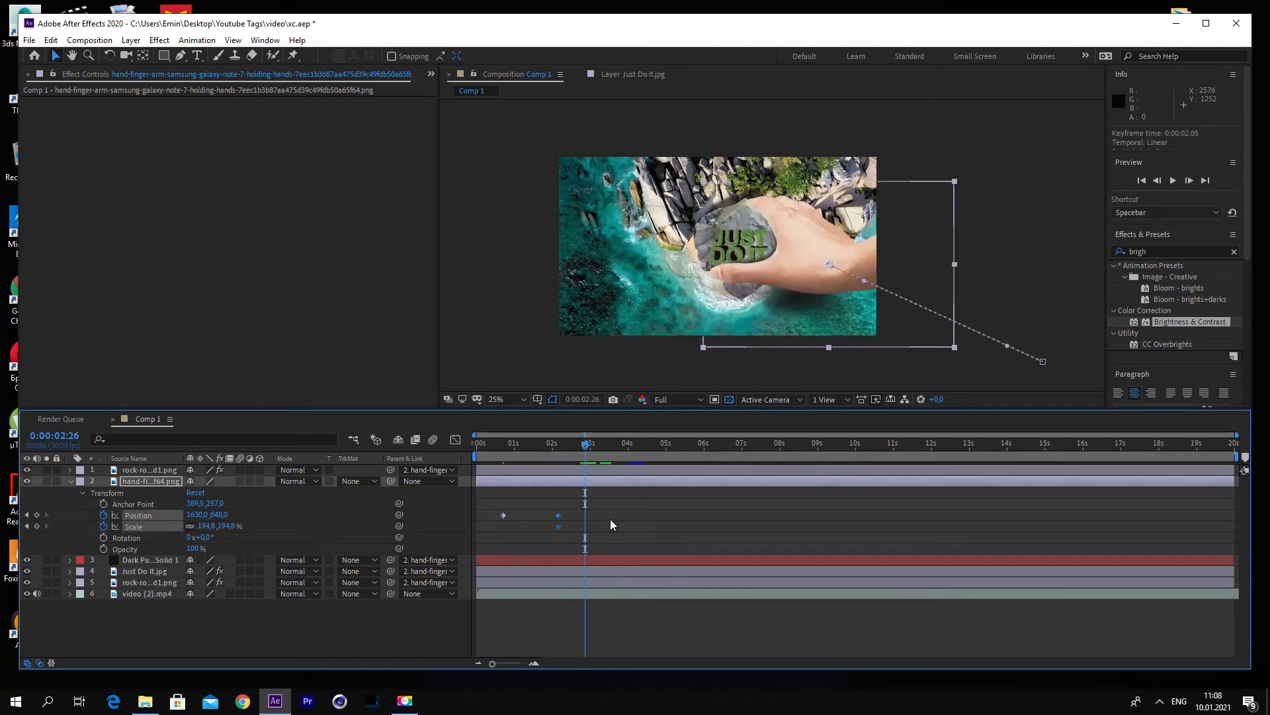
{"action": "left_click", "coordinate": [633, 526]}
{"action": "left_click", "coordinate": [71, 482]}
{"action": "left_click", "coordinate": [513, 446]}
{"action": "key", "text": "space"}
{"action": "key", "text": "space"}
Step: Apply Easy Ease to the hand's keyframes and display their speed graph in the Graph Editor
{"action": "left_click", "coordinate": [140, 482]}
{"action": "left_click", "coordinate": [70, 482]}
{"action": "right_click", "coordinate": [558, 518]}
{"action": "left_click", "coordinate": [753, 541]}
{"action": "left_click", "coordinate": [455, 440]}
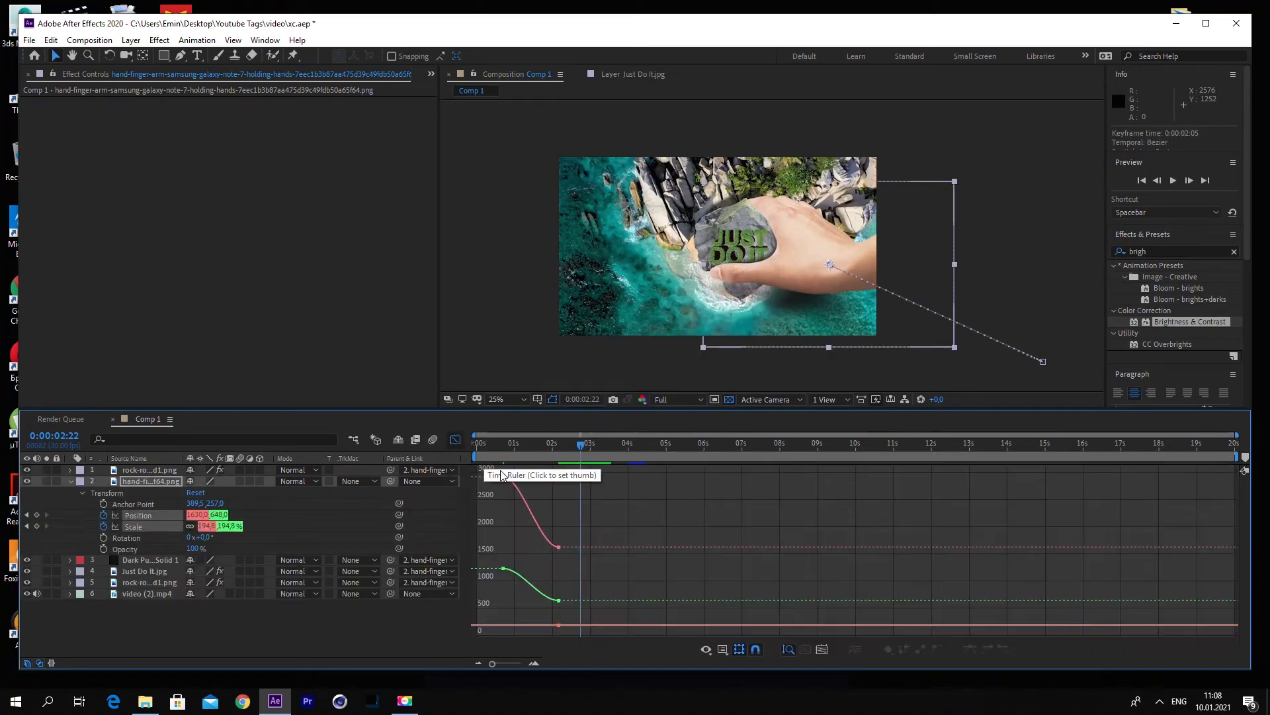
{"action": "right_click", "coordinate": [560, 549]}
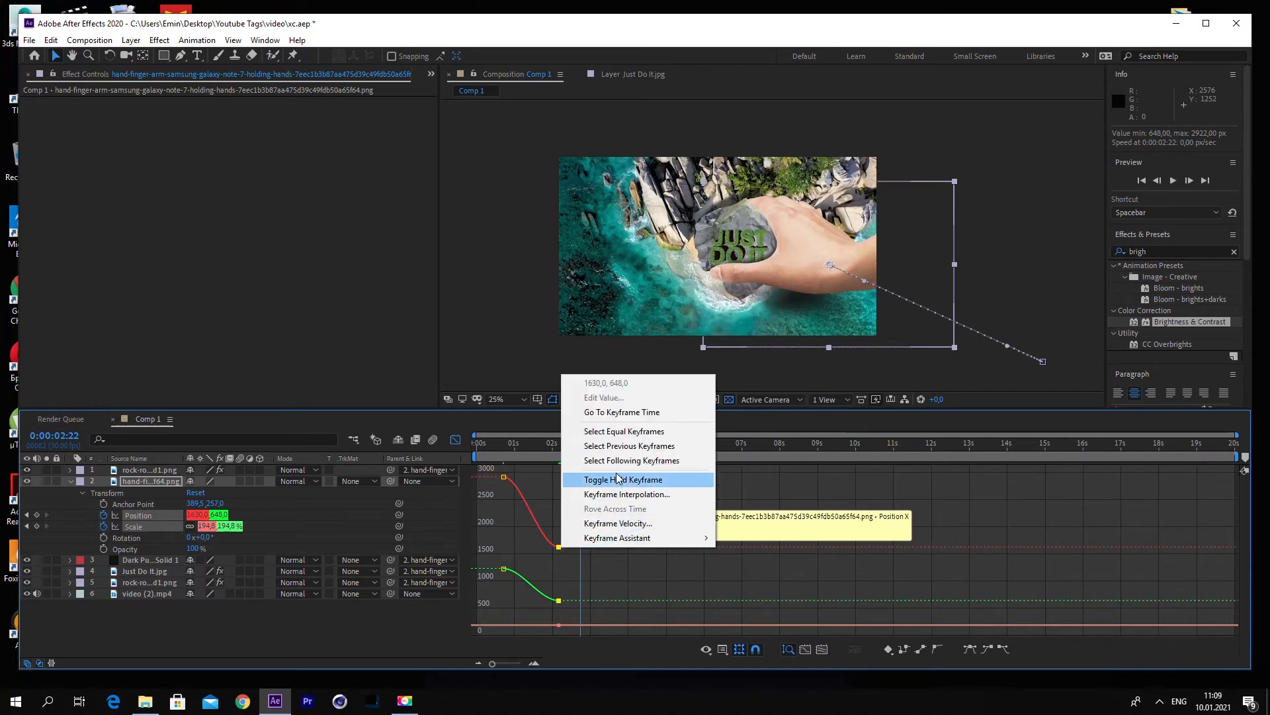
{"action": "left_click", "coordinate": [531, 521]}
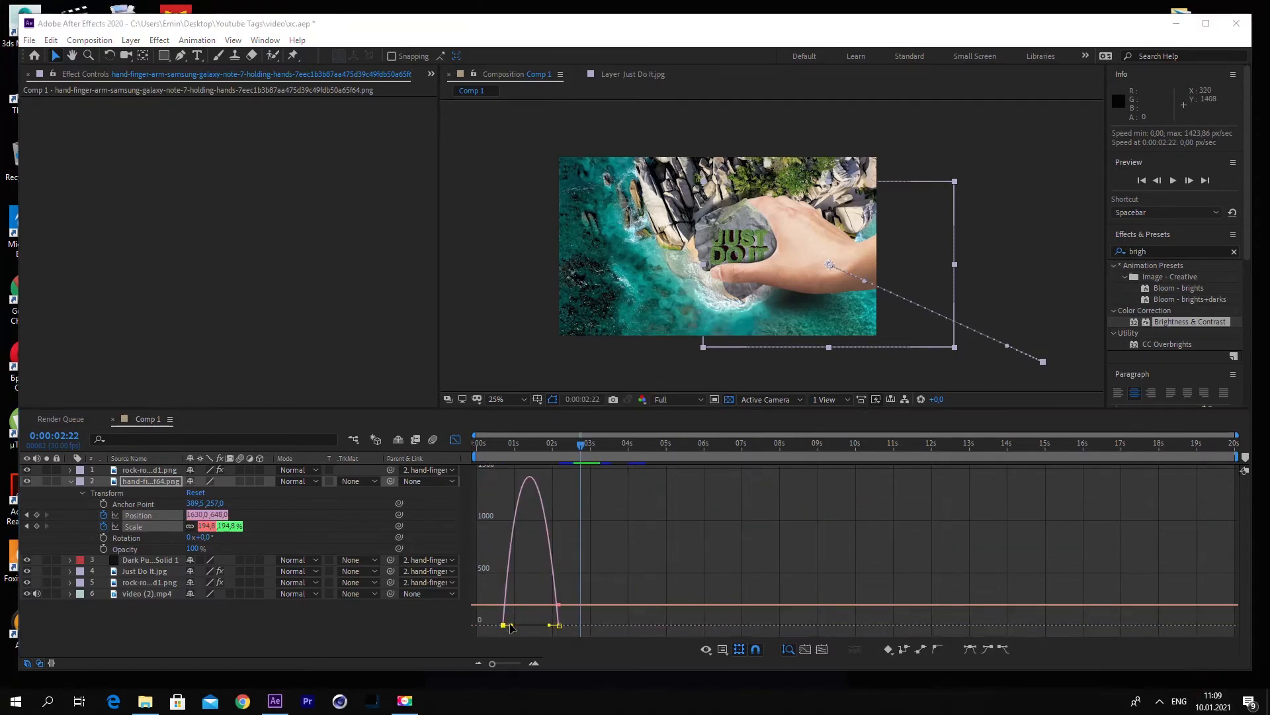
Step: Lengthen the outgoing ease handle of the hand's first position keyframe in the speed graph and preview the motion
{"action": "left_click_drag", "start_coordinate": [512, 625], "coordinate": [529, 624]}
{"action": "left_click", "coordinate": [509, 448]}
{"action": "key", "text": "space"}
{"action": "key", "text": "space"}
{"action": "key", "text": "space"}
{"action": "key", "text": "space"}
Step: Move the hand's arrival position keyframe to about 2.6 seconds in the speed graph and preview the entrance
{"action": "left_click", "coordinate": [549, 625]}
{"action": "left_click_drag", "start_coordinate": [549, 626], "coordinate": [575, 625]}
{"action": "left_click", "coordinate": [513, 446]}
{"action": "key", "text": "space"}
{"action": "key", "text": "space"}
{"action": "left_click", "coordinate": [520, 446]}
{"action": "key", "text": "space"}
{"action": "key", "text": "space"}
Step: Leave the Graph Editor and split the hand layer at 0:00:03:04, undoing the trial move of its second part
{"action": "left_click_drag", "start_coordinate": [585, 444], "coordinate": [600, 443]}
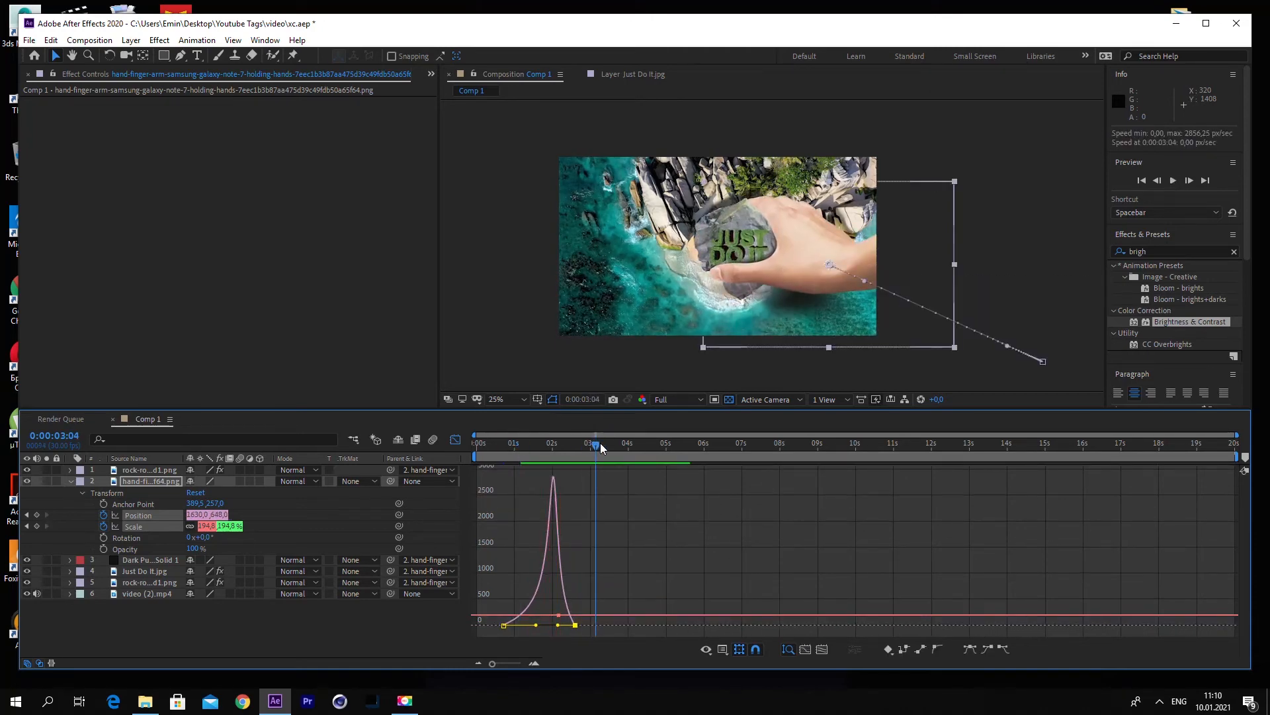
{"action": "left_click", "coordinate": [70, 481]}
{"action": "left_click", "coordinate": [455, 440]}
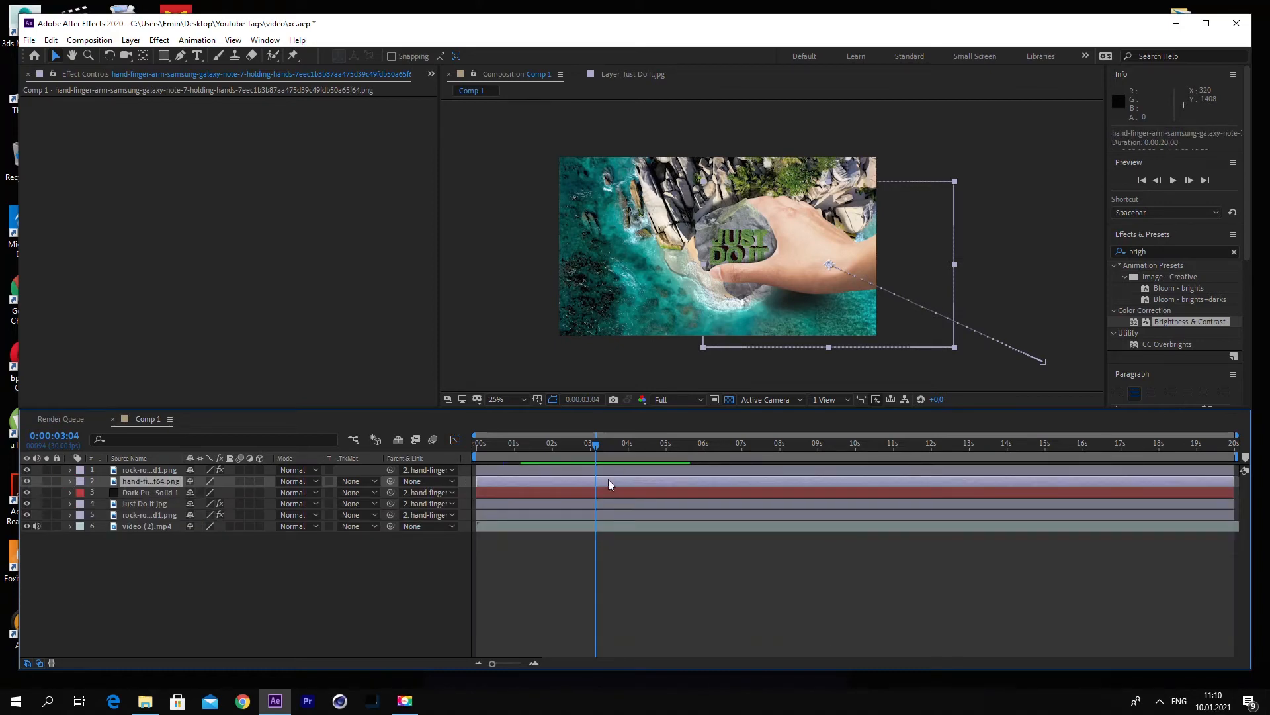
{"action": "key", "text": "ctrl+shift+d"}
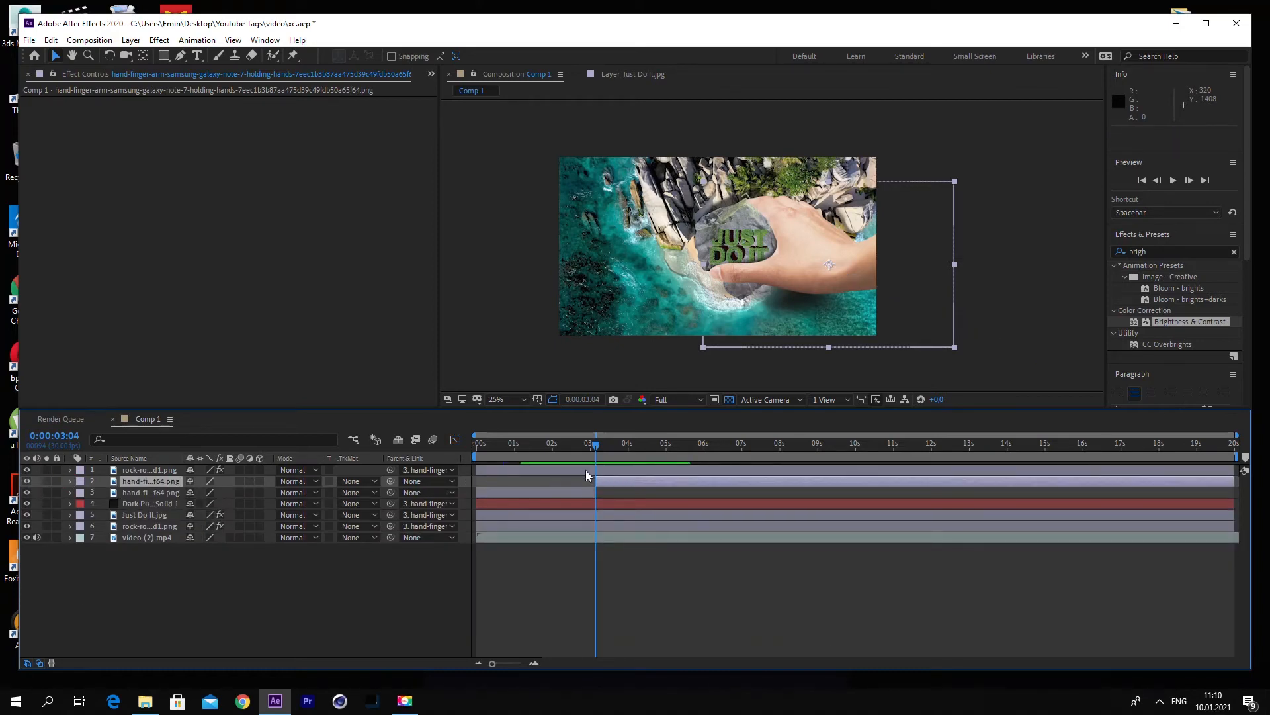
{"action": "left_click_drag", "start_coordinate": [871, 260], "coordinate": [903, 264]}
{"action": "key", "text": "ctrl+z"}
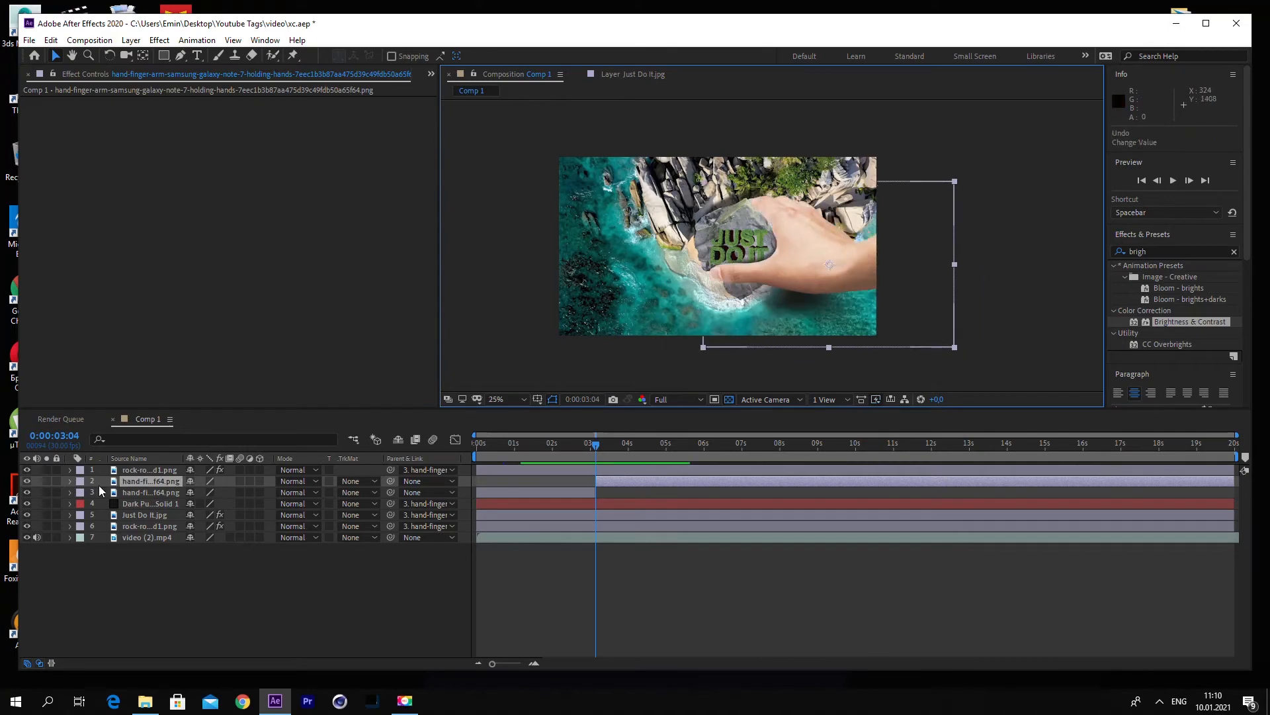
Step: Split the dark solid at 0:00:03:04 and parent its second part to the second hand layer
{"action": "left_click", "coordinate": [168, 504]}
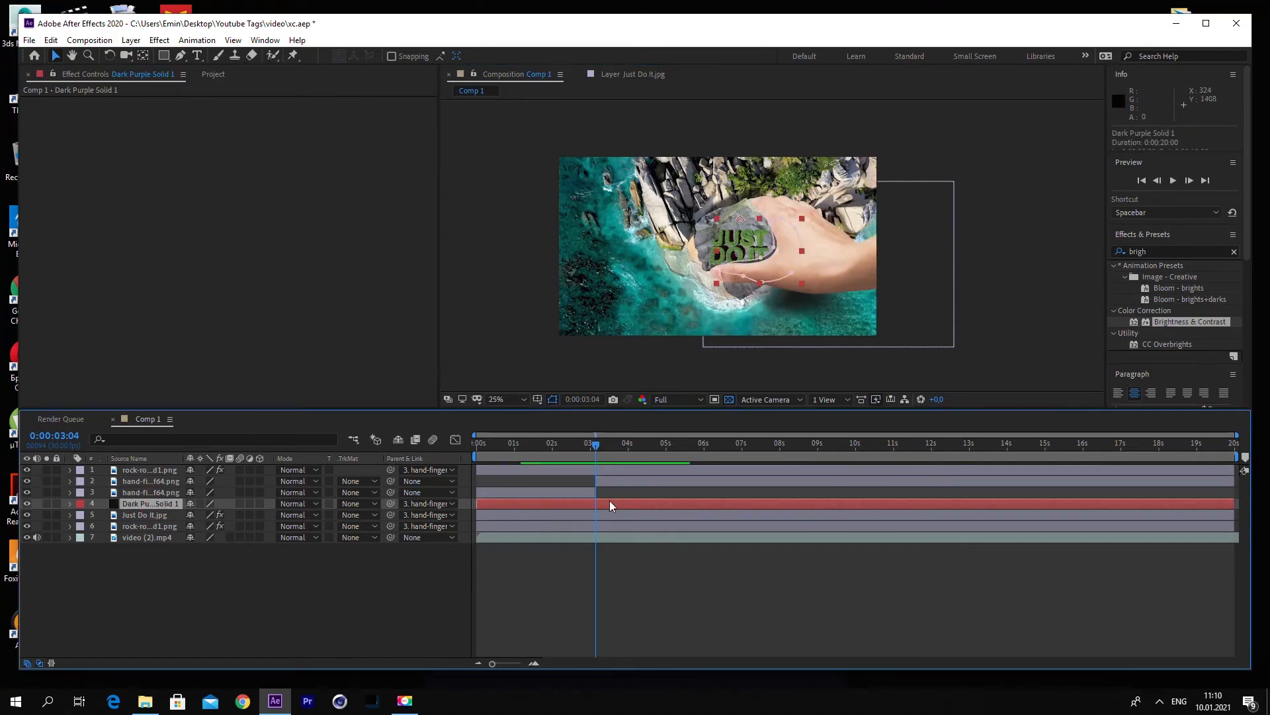
{"action": "key", "text": "ctrl+shift+d"}
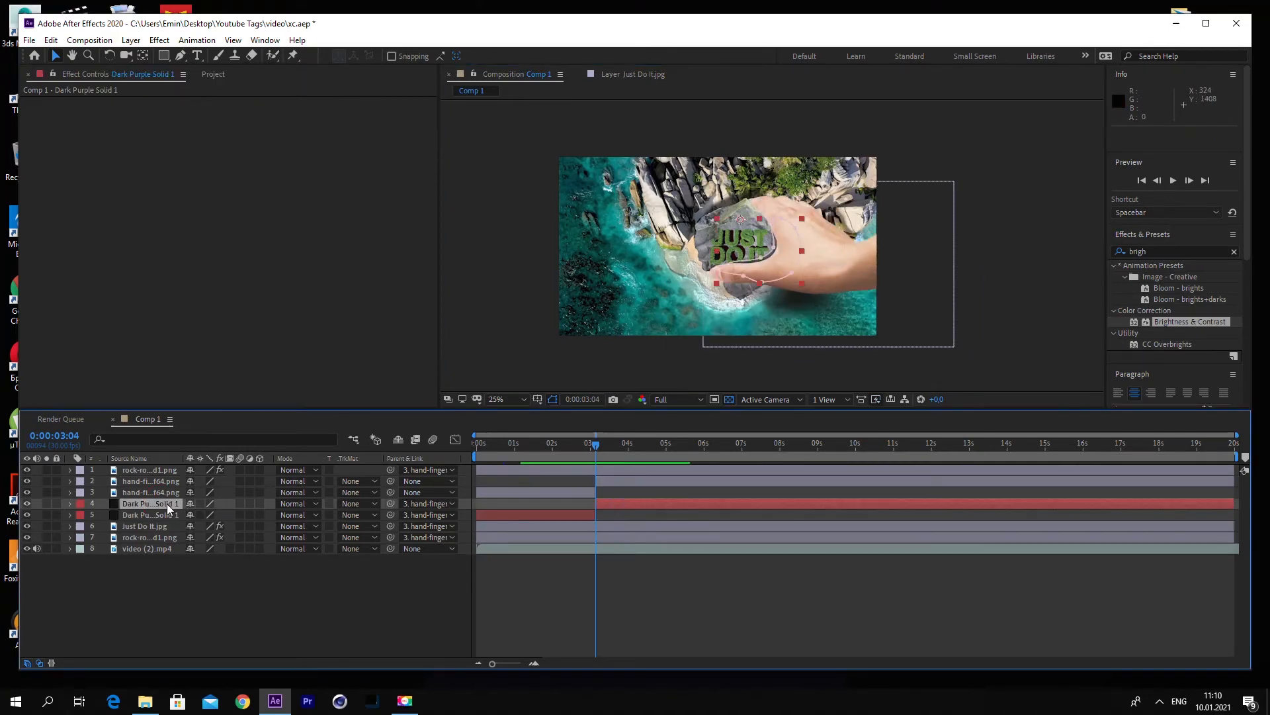
{"action": "left_click_drag", "start_coordinate": [390, 504], "coordinate": [161, 482]}
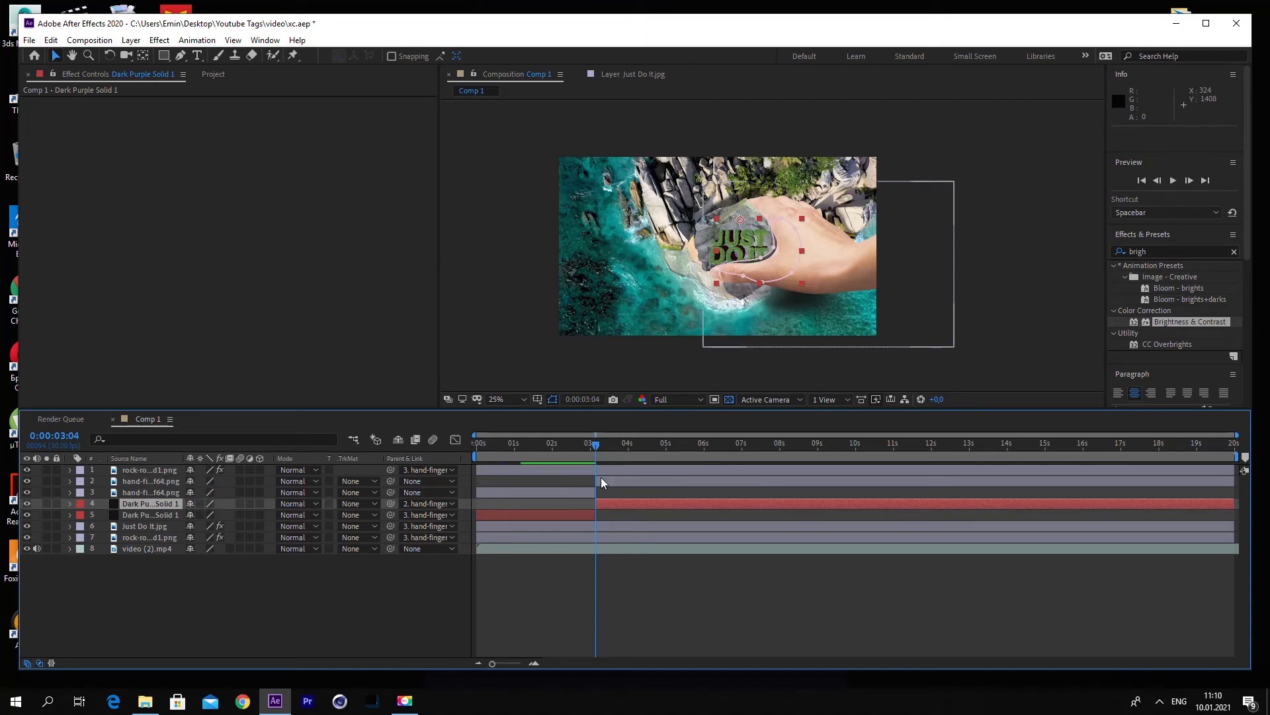
Step: Animate the second hand layer out of frame to the right from 0:00:03:04 to 0:00:03:25 along a downward-curving path
{"action": "left_click", "coordinate": [151, 481]}
{"action": "left_click", "coordinate": [70, 481]}
{"action": "left_click", "coordinate": [82, 493]}
{"action": "left_click_drag", "start_coordinate": [597, 444], "coordinate": [627, 447]}
{"action": "left_click_drag", "start_coordinate": [848, 249], "coordinate": [1086, 261]}
{"action": "left_click", "coordinate": [600, 445]}
{"action": "key", "text": "space"}
{"action": "left_click", "coordinate": [625, 516]}
{"action": "left_click", "coordinate": [610, 455]}
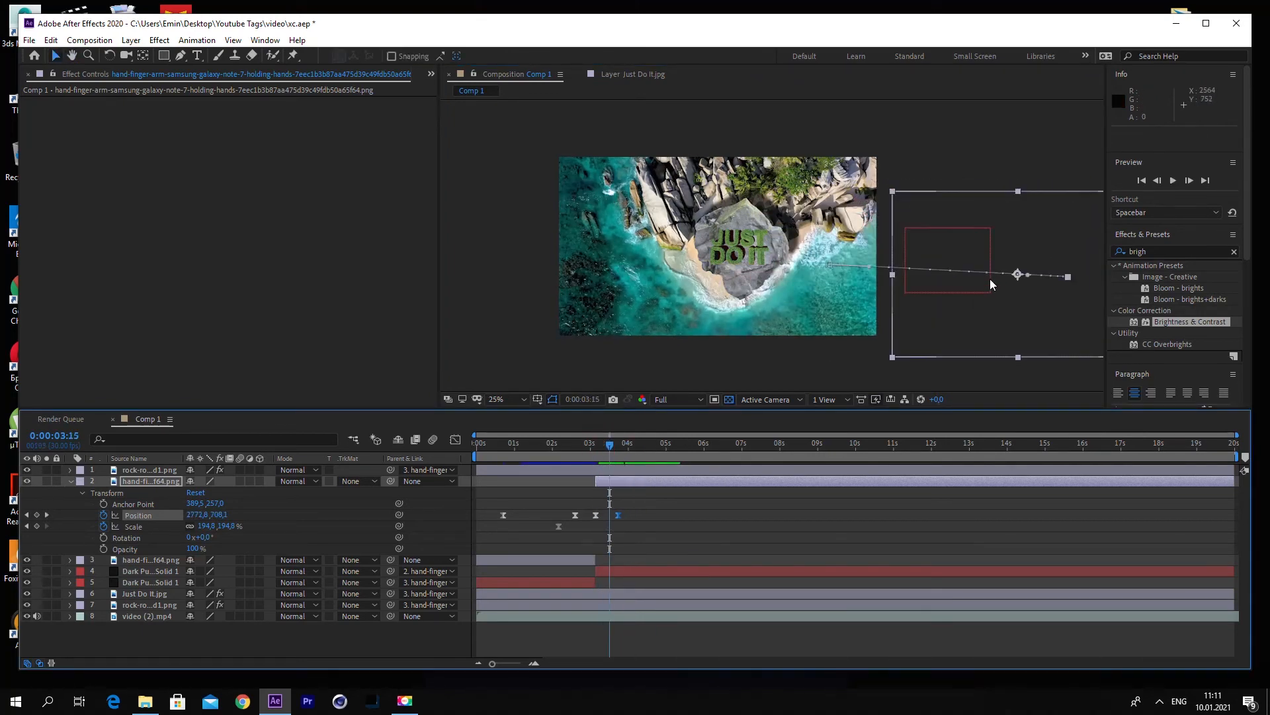
{"action": "left_click_drag", "start_coordinate": [1031, 278], "coordinate": [1000, 370]}
{"action": "left_click_drag", "start_coordinate": [599, 446], "coordinate": [621, 510]}
Step: Lengthen the outgoing ease of the exit's first position keyframe in the speed graph and preview the hand's departure
{"action": "left_click", "coordinate": [456, 440]}
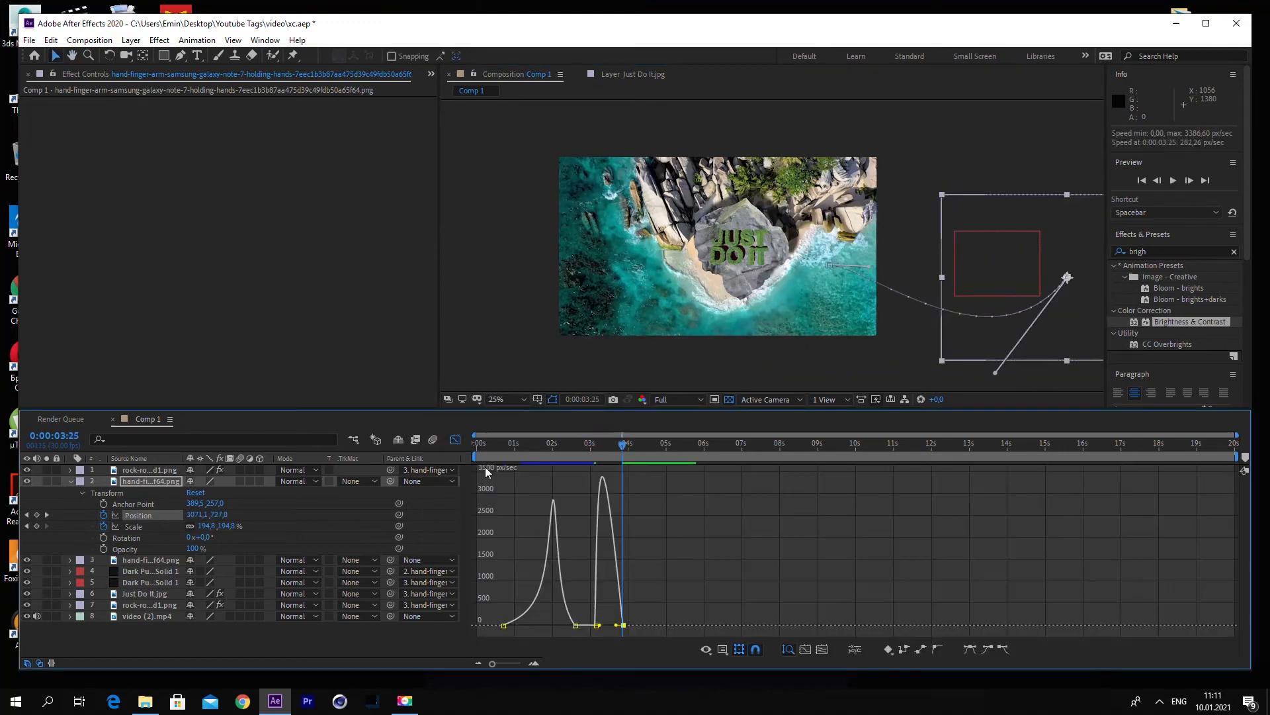
{"action": "left_click_drag", "start_coordinate": [599, 625], "coordinate": [613, 626]}
{"action": "left_click", "coordinate": [455, 440]}
{"action": "left_click", "coordinate": [572, 446]}
{"action": "key", "text": "space"}
{"action": "key", "text": "space"}
{"action": "left_click", "coordinate": [580, 446]}
{"action": "key", "text": "space"}
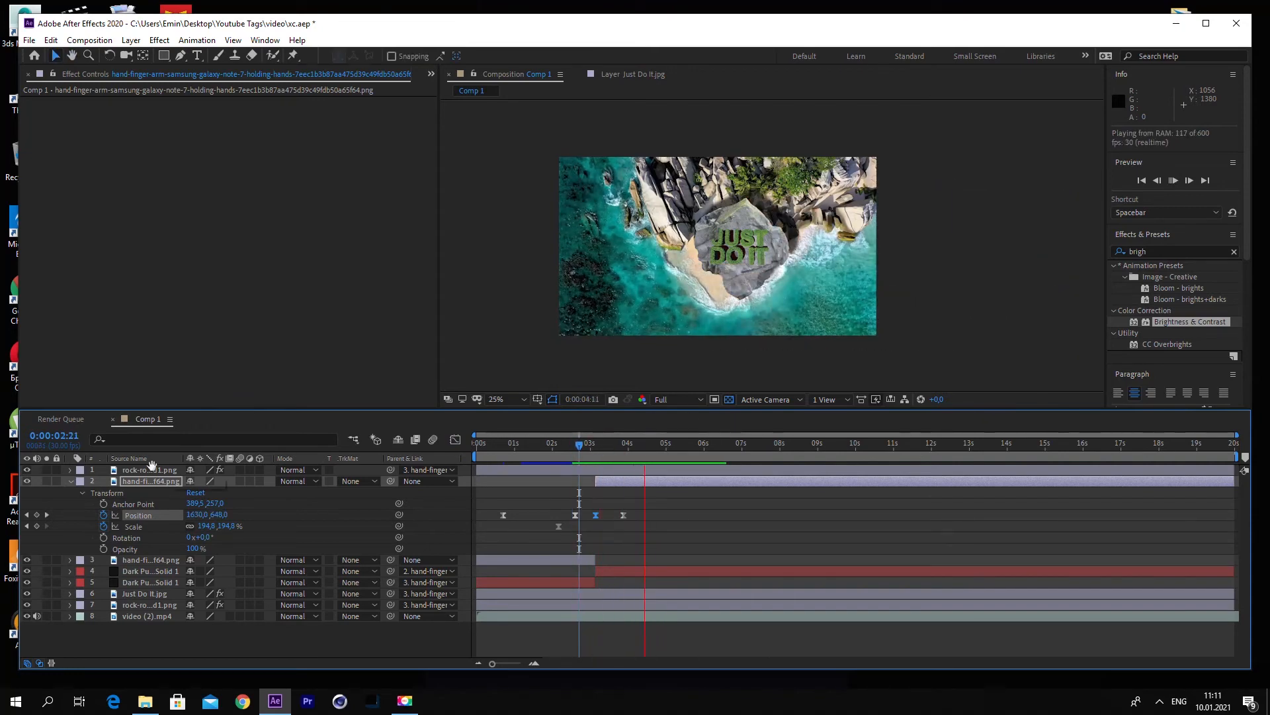
{"action": "key", "text": "space"}
{"action": "left_click", "coordinate": [71, 481]}
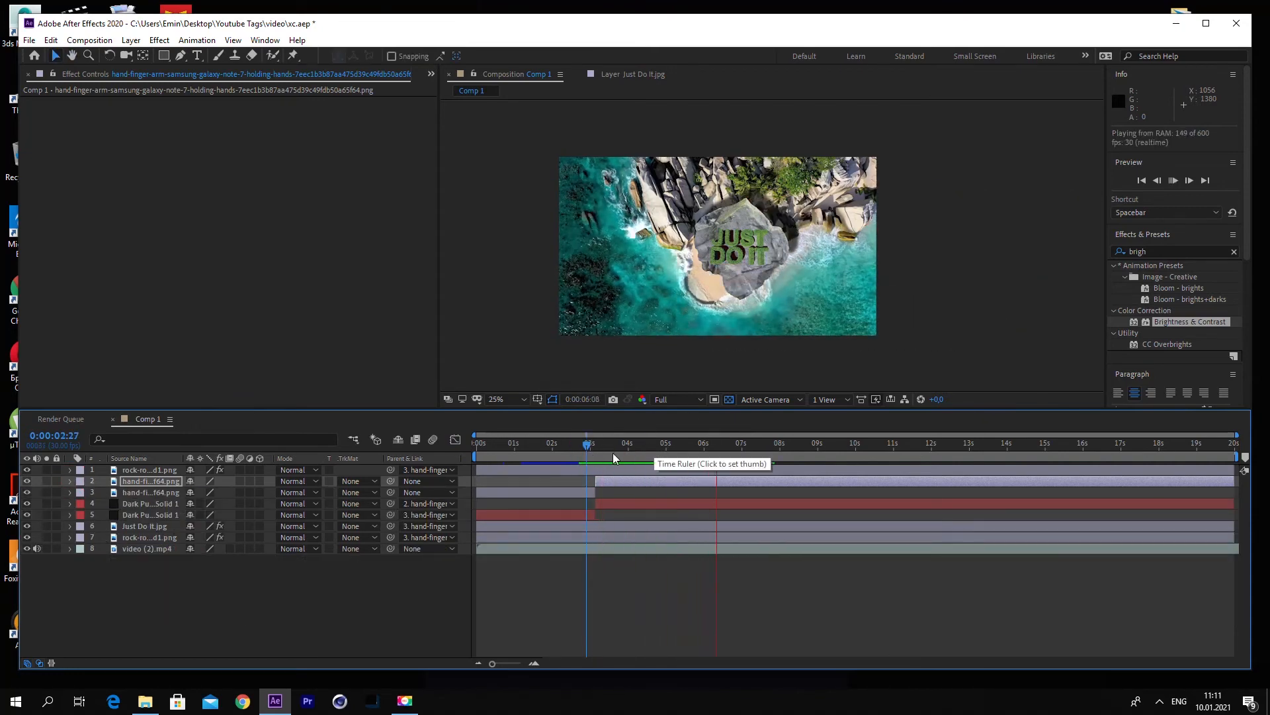
{"action": "left_click_drag", "start_coordinate": [665, 444], "coordinate": [640, 450]}
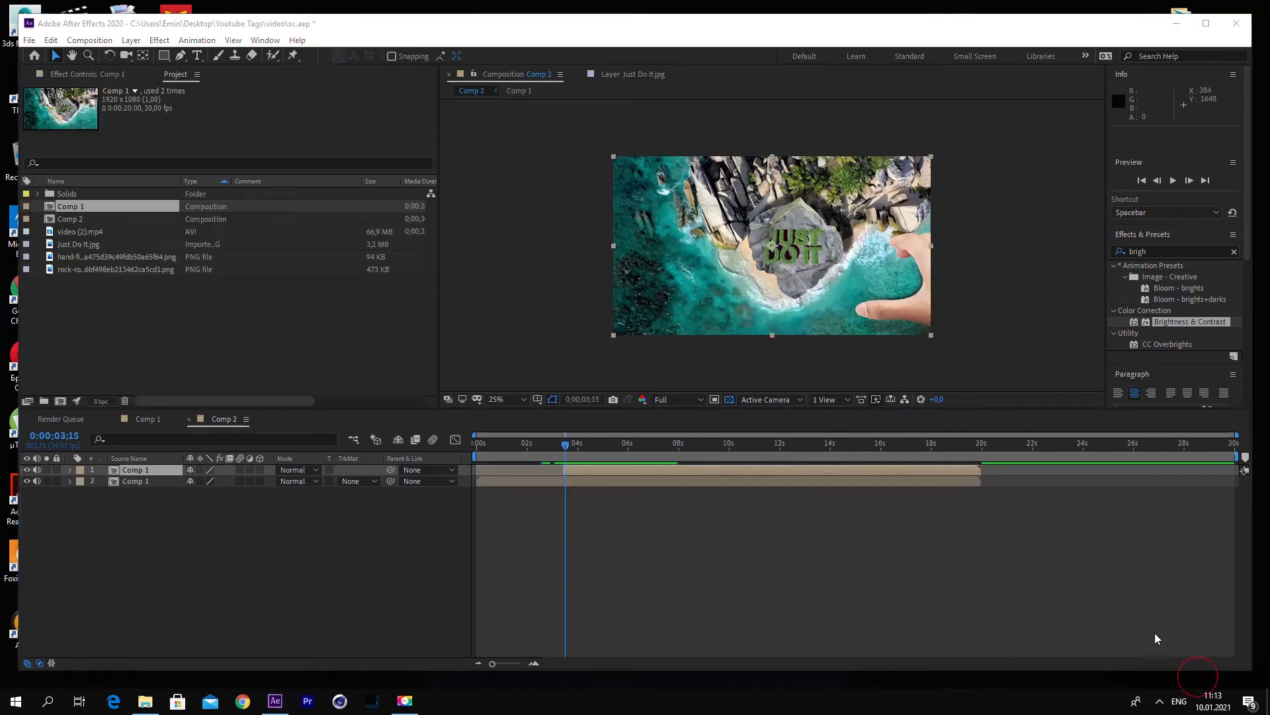
Step: Keyframe the upper Comp 1 layer's position and scale from 0;00;03;15, reaching 192% scale and about 712, 520 at 0;00;09;23
{"action": "left_click", "coordinate": [71, 469]}
{"action": "left_click", "coordinate": [83, 481]}
{"action": "left_click", "coordinate": [103, 503]}
{"action": "left_click_drag", "start_coordinate": [570, 443], "coordinate": [724, 450]}
{"action": "left_click_drag", "start_coordinate": [238, 515], "coordinate": [270, 514]}
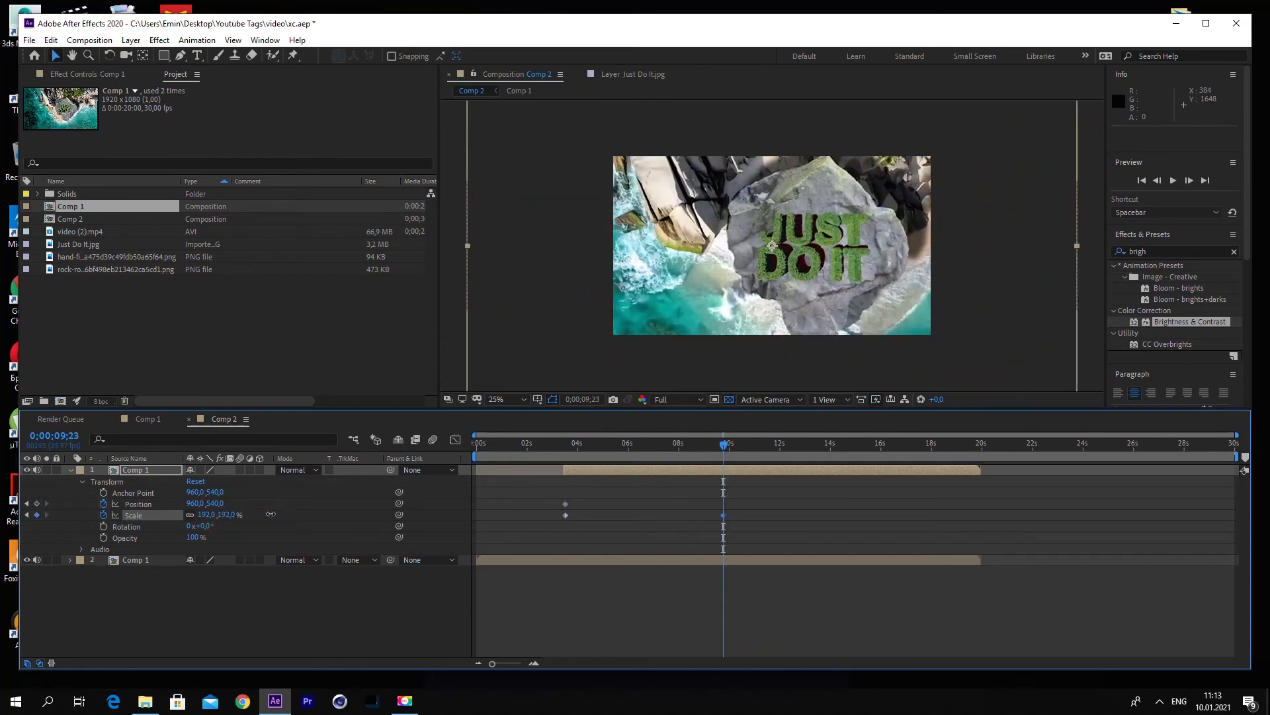
{"action": "left_click_drag", "start_coordinate": [831, 194], "coordinate": [790, 190]}
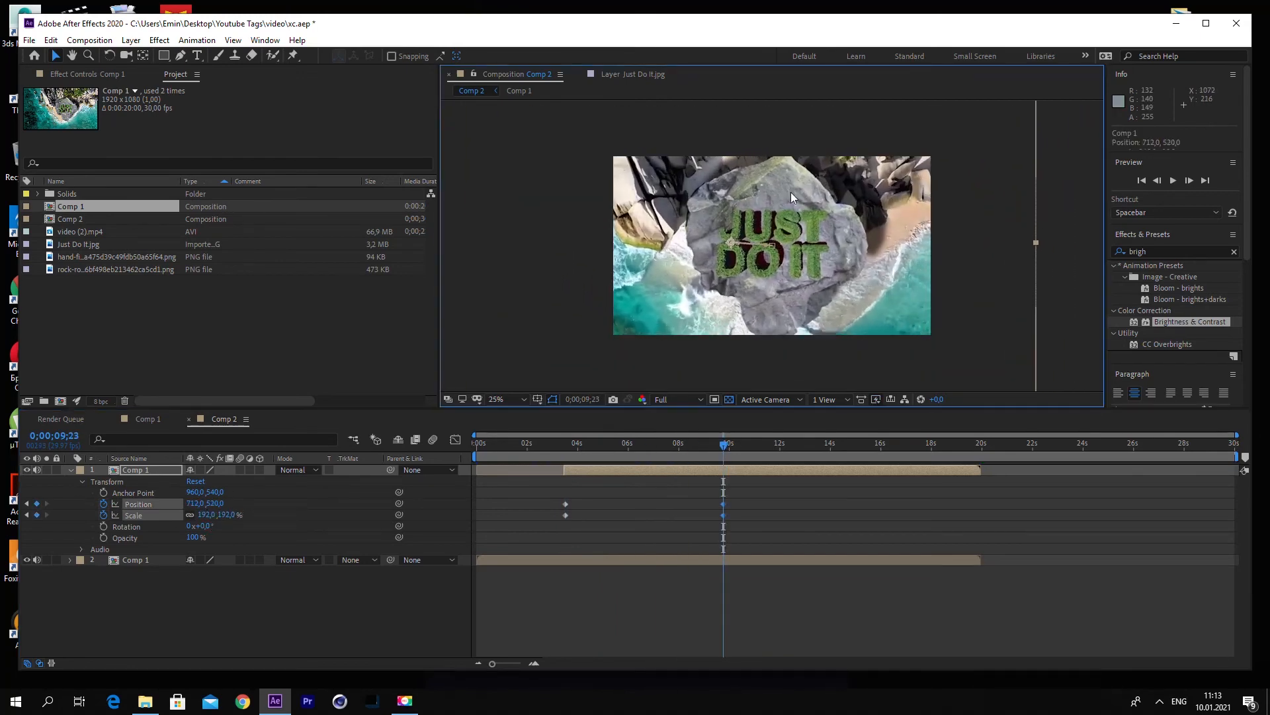
Step: Raise the upper Comp 1 layer's ending scale to 247%, set its position to about 604, 484 at 0;00;09;23, and preview the zoom
{"action": "left_click_drag", "start_coordinate": [213, 515], "coordinate": [249, 514]}
{"action": "left_click_drag", "start_coordinate": [840, 183], "coordinate": [823, 177]}
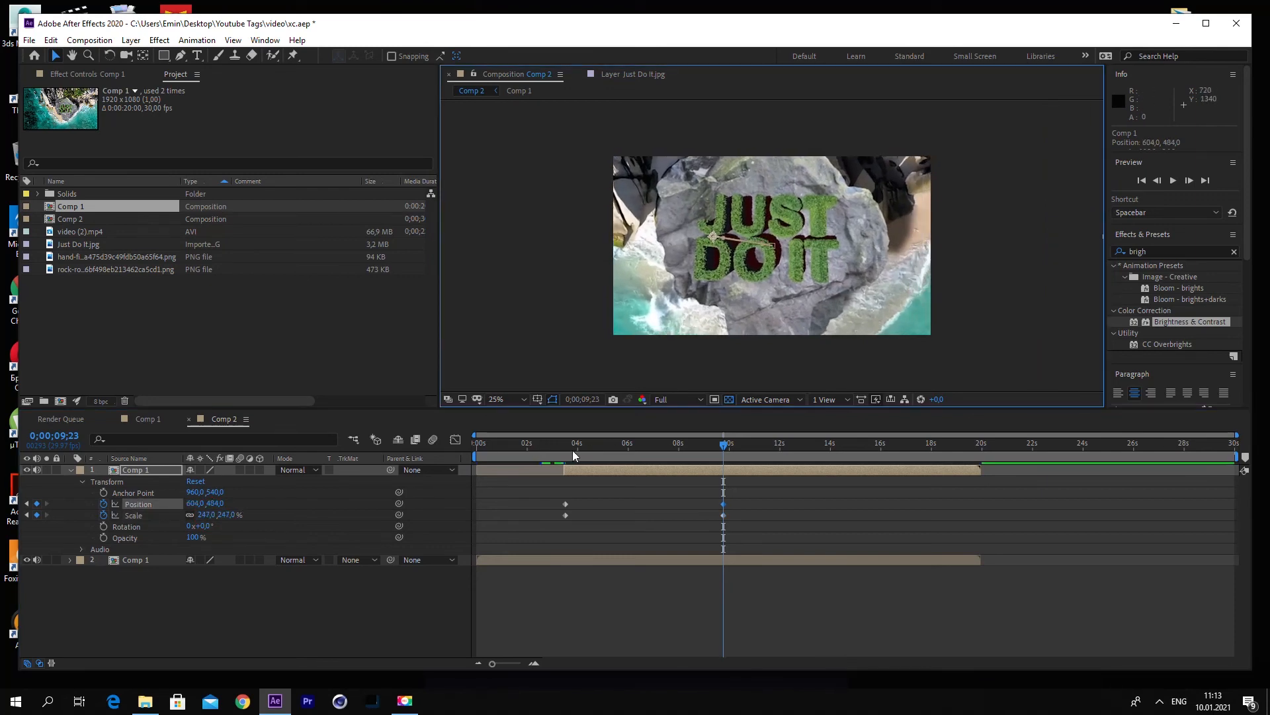
{"action": "left_click", "coordinate": [568, 445]}
{"action": "left_click", "coordinate": [535, 578]}
{"action": "key", "text": "space"}
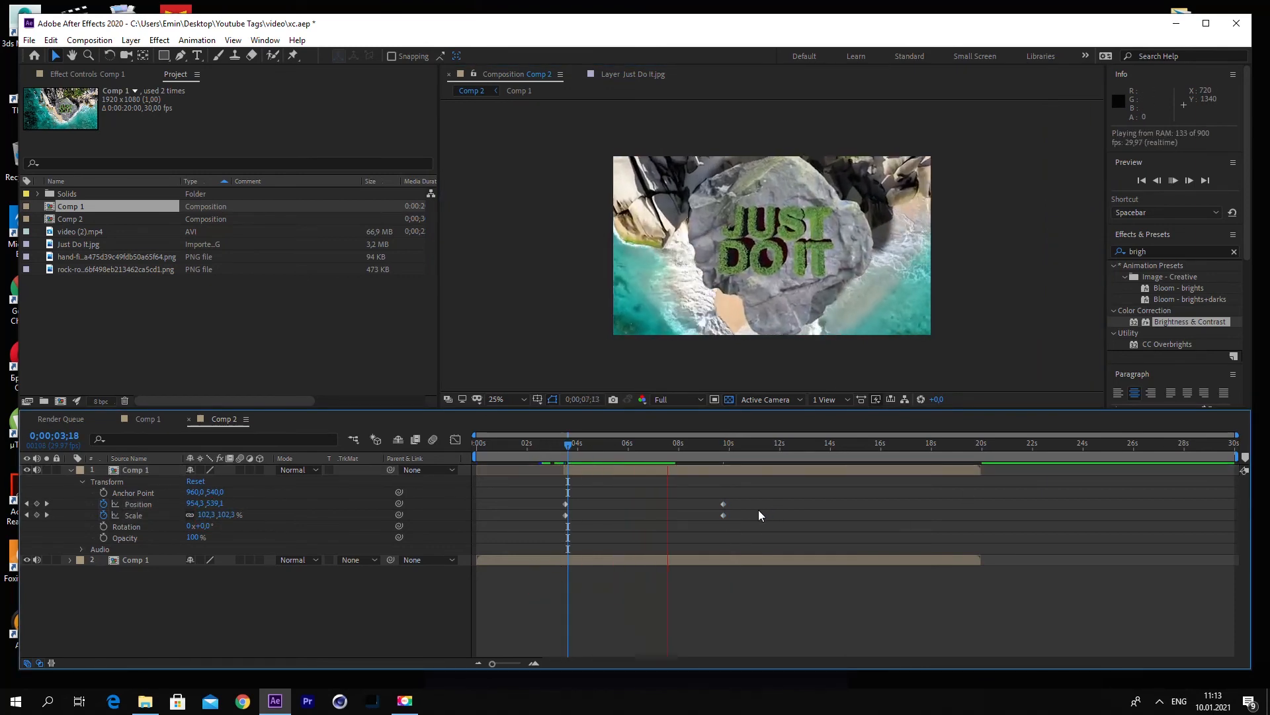
Step: Apply Easy Ease to the upper Comp 1 layer's position and scale keyframes and check the end of the zoom
{"action": "left_click_drag", "start_coordinate": [549, 495], "coordinate": [728, 520]}
{"action": "right_click", "coordinate": [725, 506]}
{"action": "mouse_move", "coordinate": [794, 670]}
{"action": "left_click", "coordinate": [901, 586]}
{"action": "left_click", "coordinate": [602, 509]}
{"action": "left_click", "coordinate": [47, 515]}
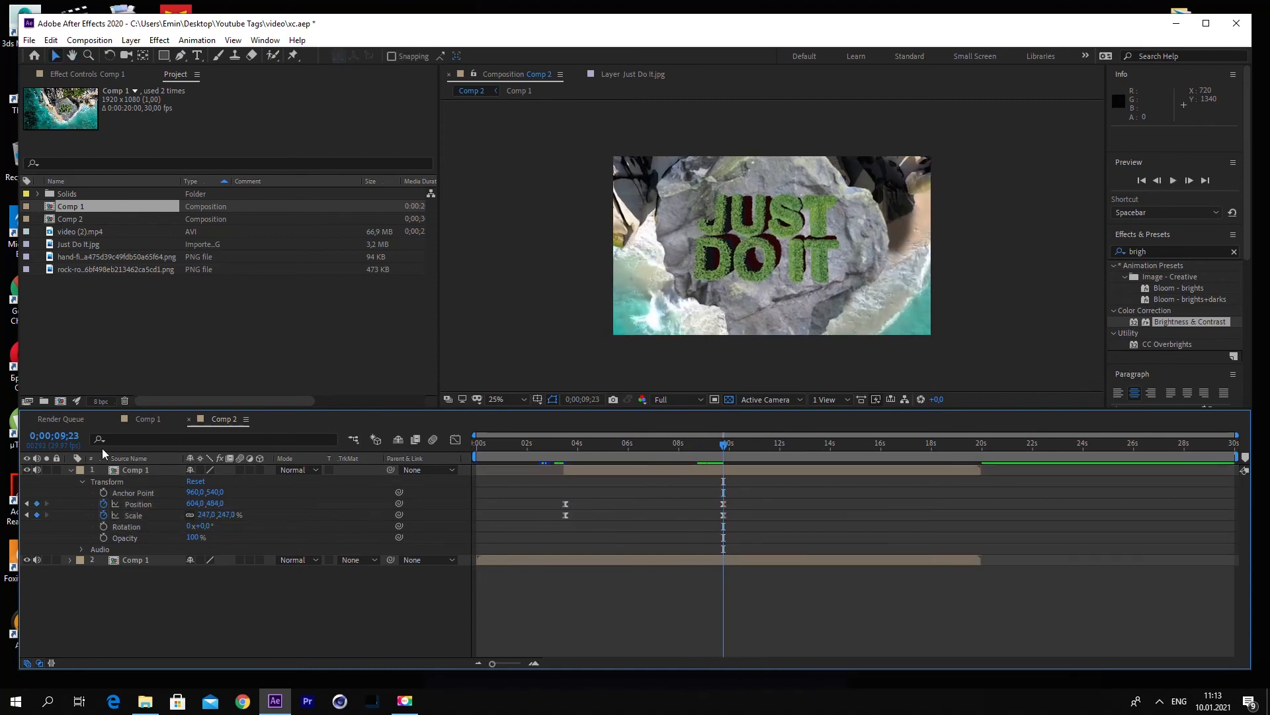
Step: Collapse the upper Comp 1 layer's properties and add a new dark solid above both Comp 1 layers
{"action": "left_click", "coordinate": [71, 469]}
{"action": "left_click", "coordinate": [562, 449]}
{"action": "left_click", "coordinate": [131, 39]}
{"action": "mouse_move", "coordinate": [142, 52]}
{"action": "left_click", "coordinate": [358, 69]}
{"action": "key", "text": "Return"}
Step: Draw an elliptical mask about 1928 by 1376 px on the dark solid, spanning the full frame width
{"action": "key", "text": "q"}
{"action": "key", "text": "q"}
{"action": "mouse_move", "coordinate": [623, 154]}
{"action": "left_mouse_down"}
{"action": "mouse_move", "coordinate": [870, 314]}
{"action": "mouse_move", "coordinate": [930, 328]}
{"action": "mouse_move", "coordinate": [935, 358]}
{"action": "left_mouse_up"}
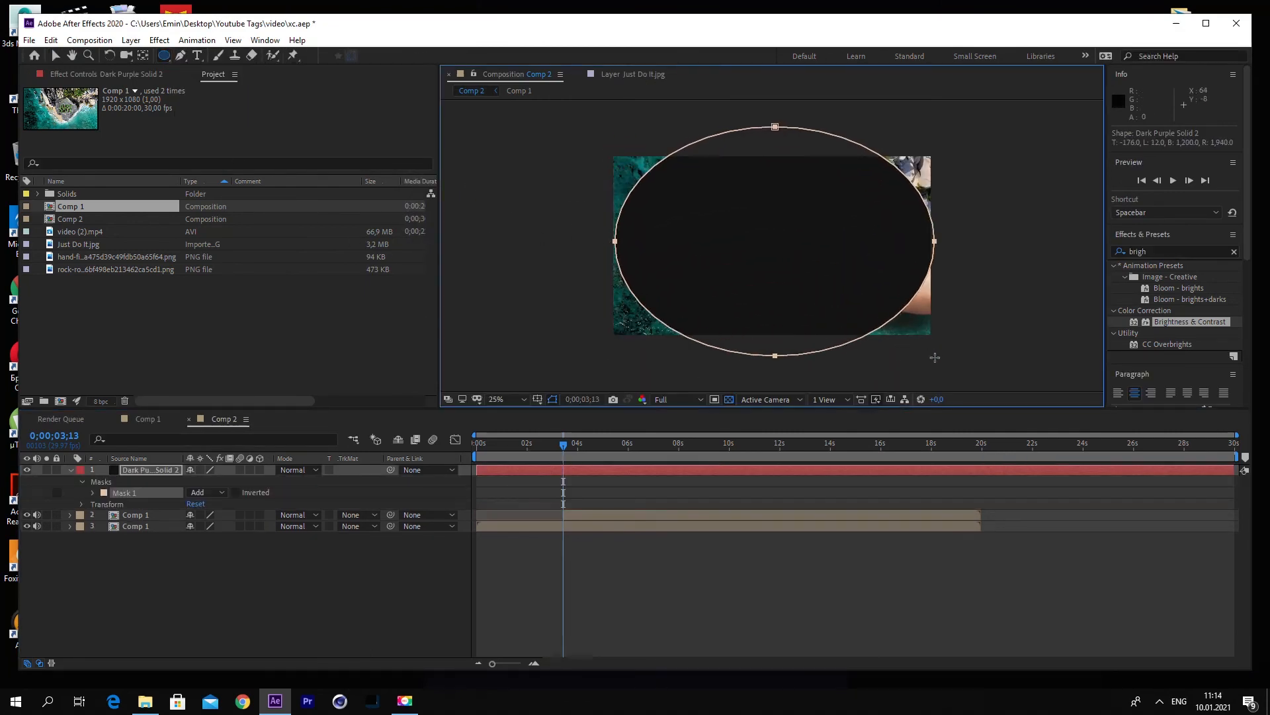
Step: Invert the solid's elliptical mask, feather it by 313 pixels, set its opacity to 69%, and preview the vignette from the start
{"action": "left_click", "coordinate": [236, 492]}
{"action": "left_click", "coordinate": [93, 492]}
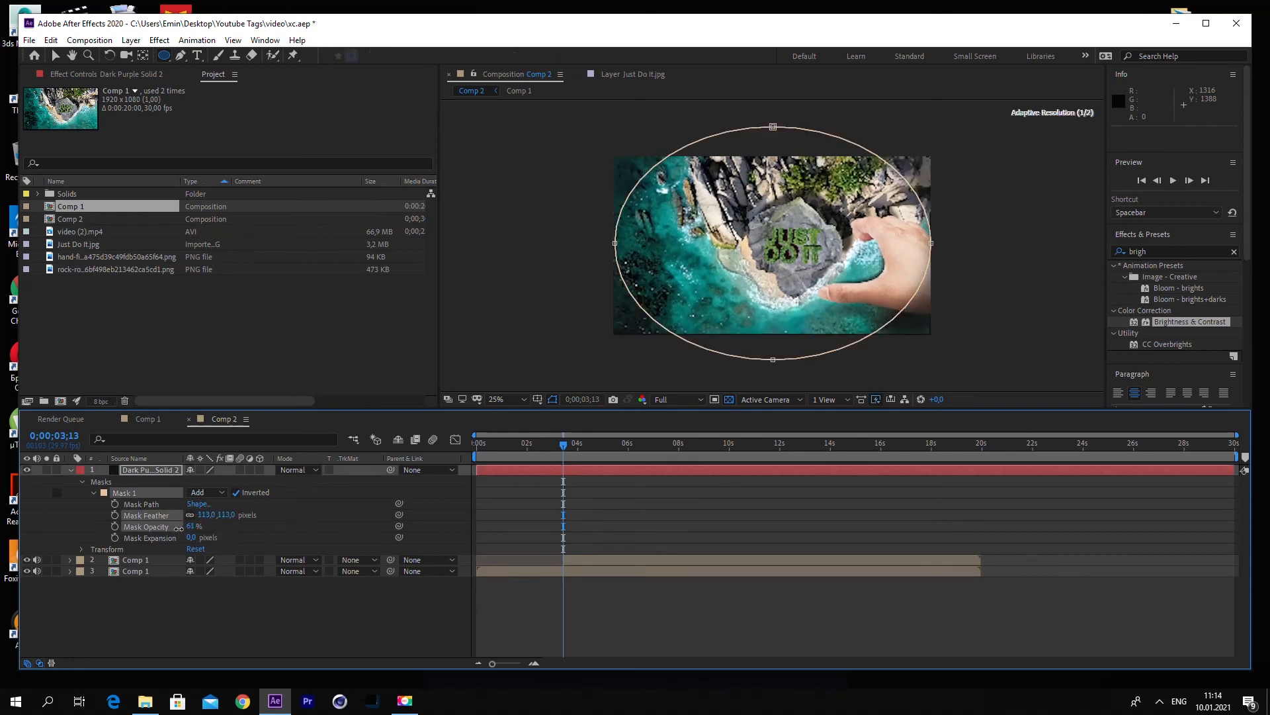
{"action": "left_click", "coordinate": [186, 595]}
{"action": "key", "text": "space"}
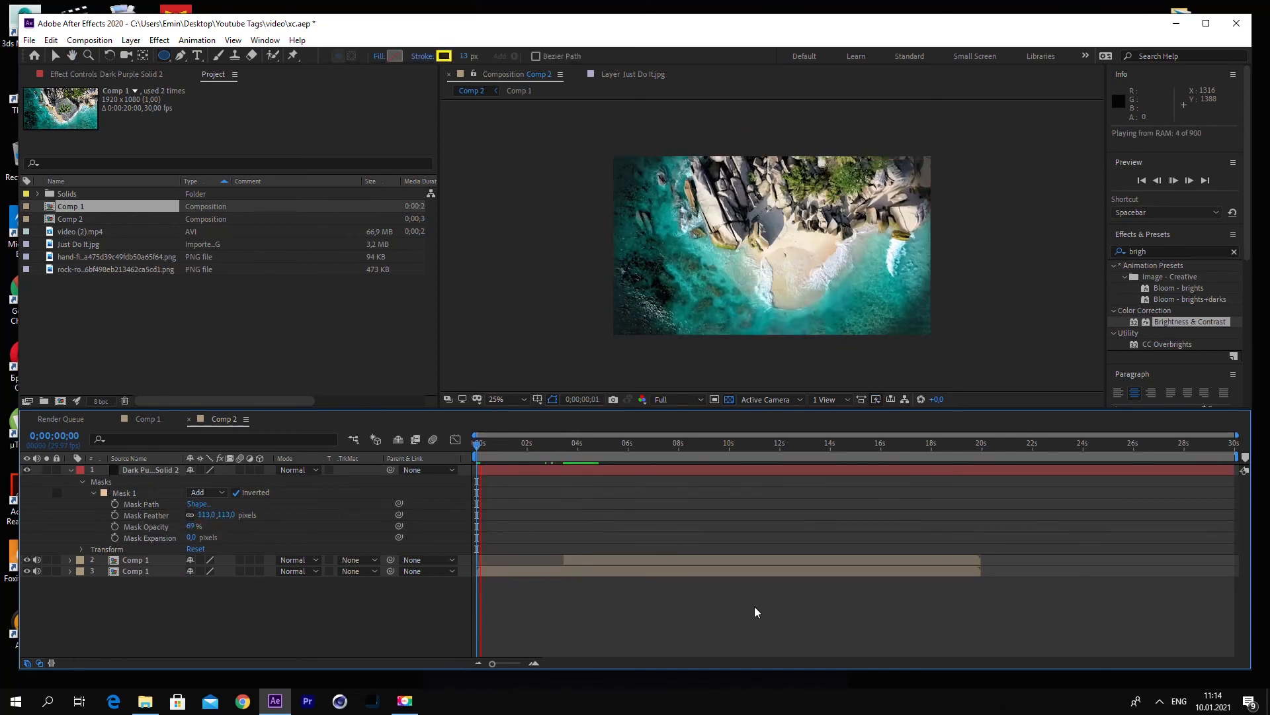